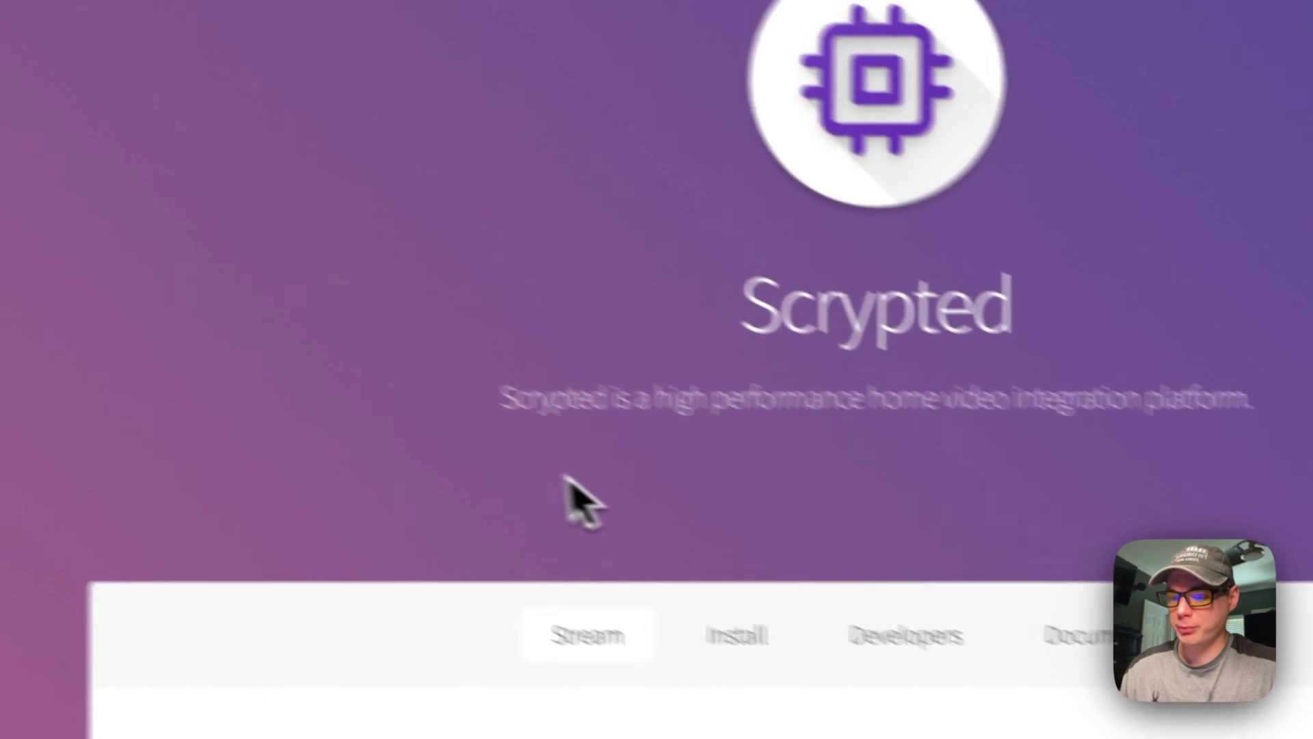
Scroll through the Scrypted homepage before moving on to the CasaOS site.
scroll(657, 544, down, 8)
scroll(675, 558, down, 3)
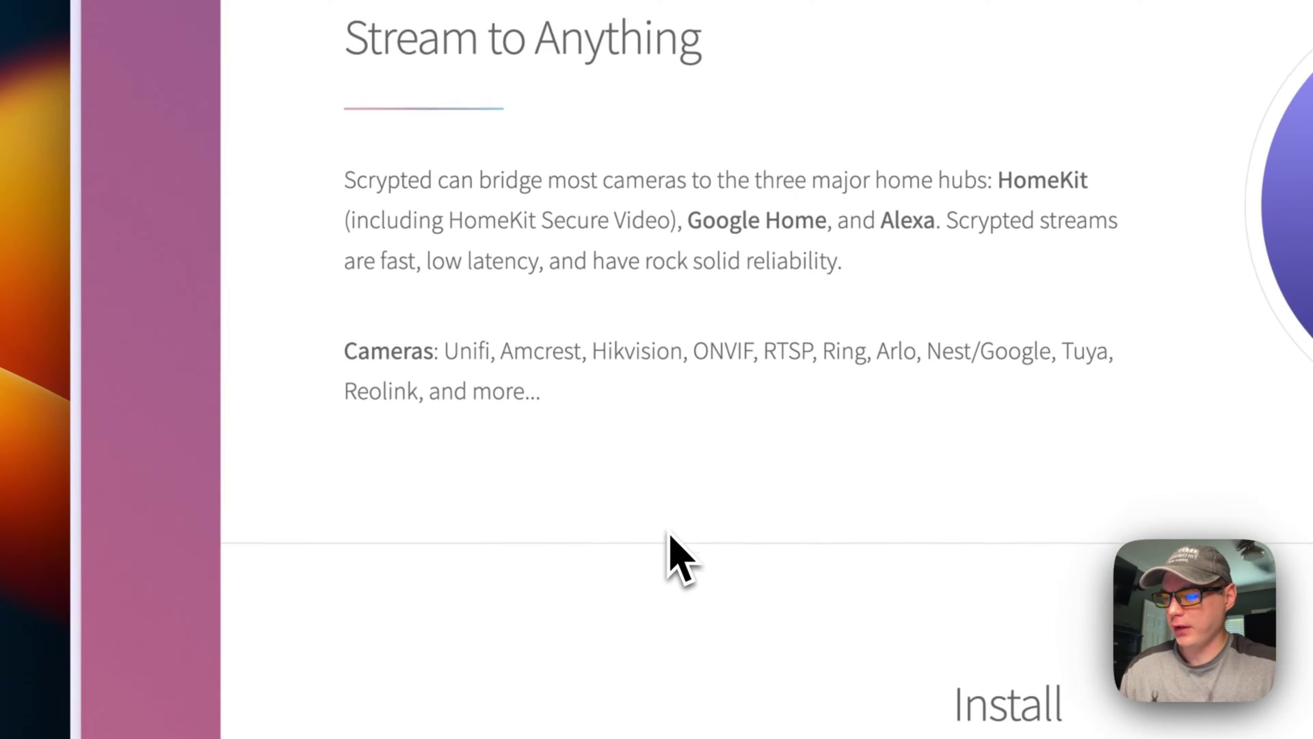
scroll(440, 317, up, 5)
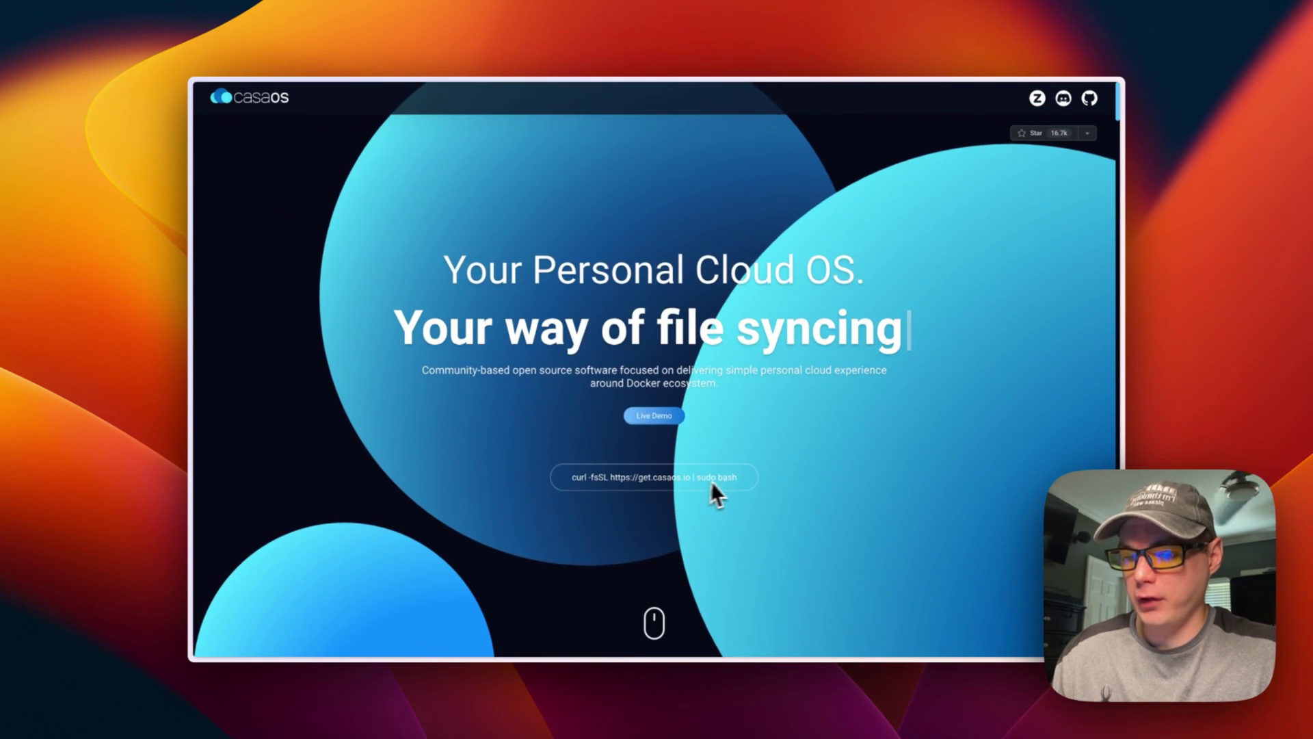
Scroll down the CasaOS homepage to the How it works? Easy Apps installation demo.
scroll(540, 477, down, 5)
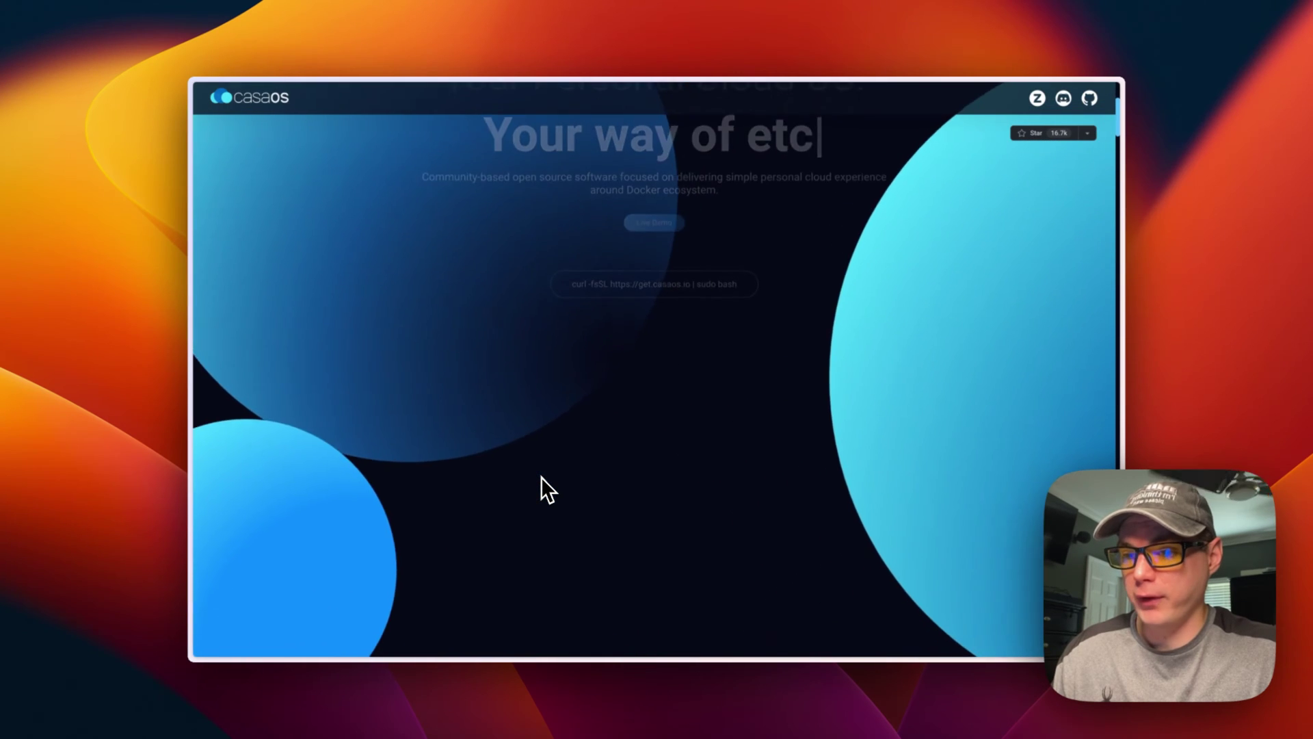
scroll(541, 478, down, 5)
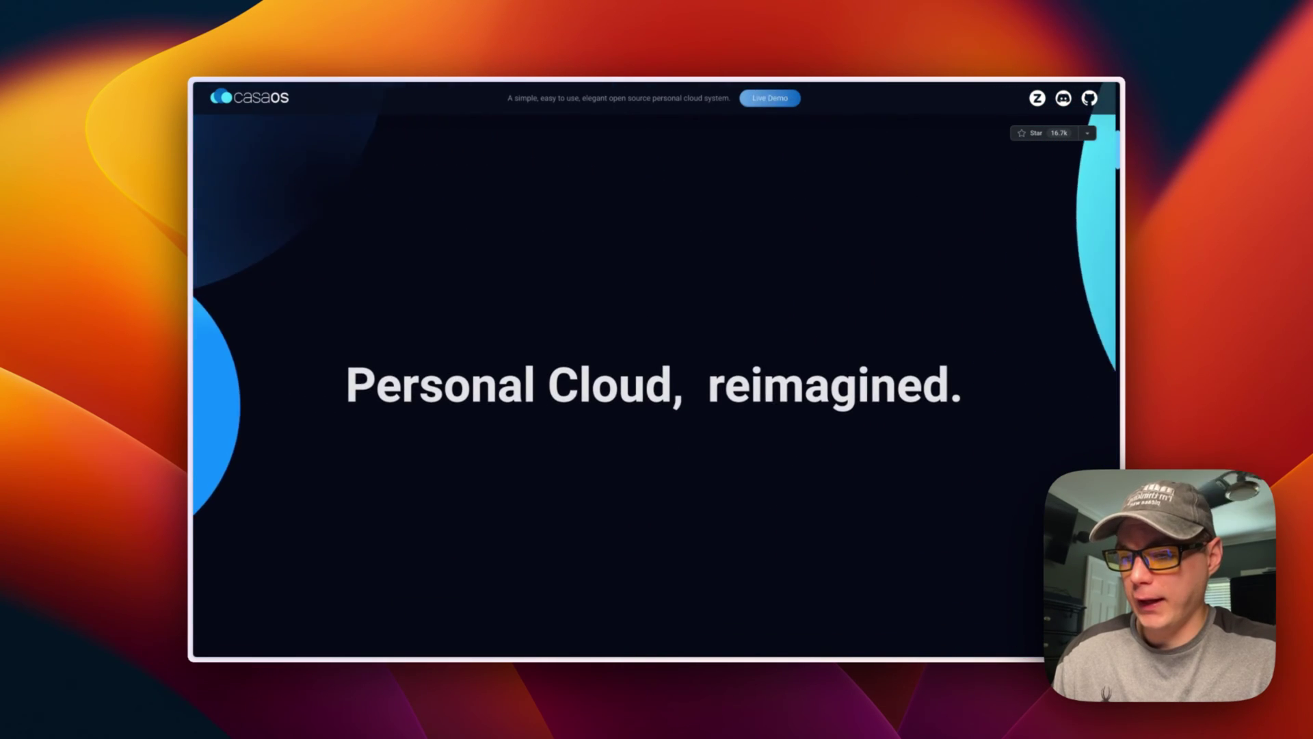
scroll(656, 369, down, 5)
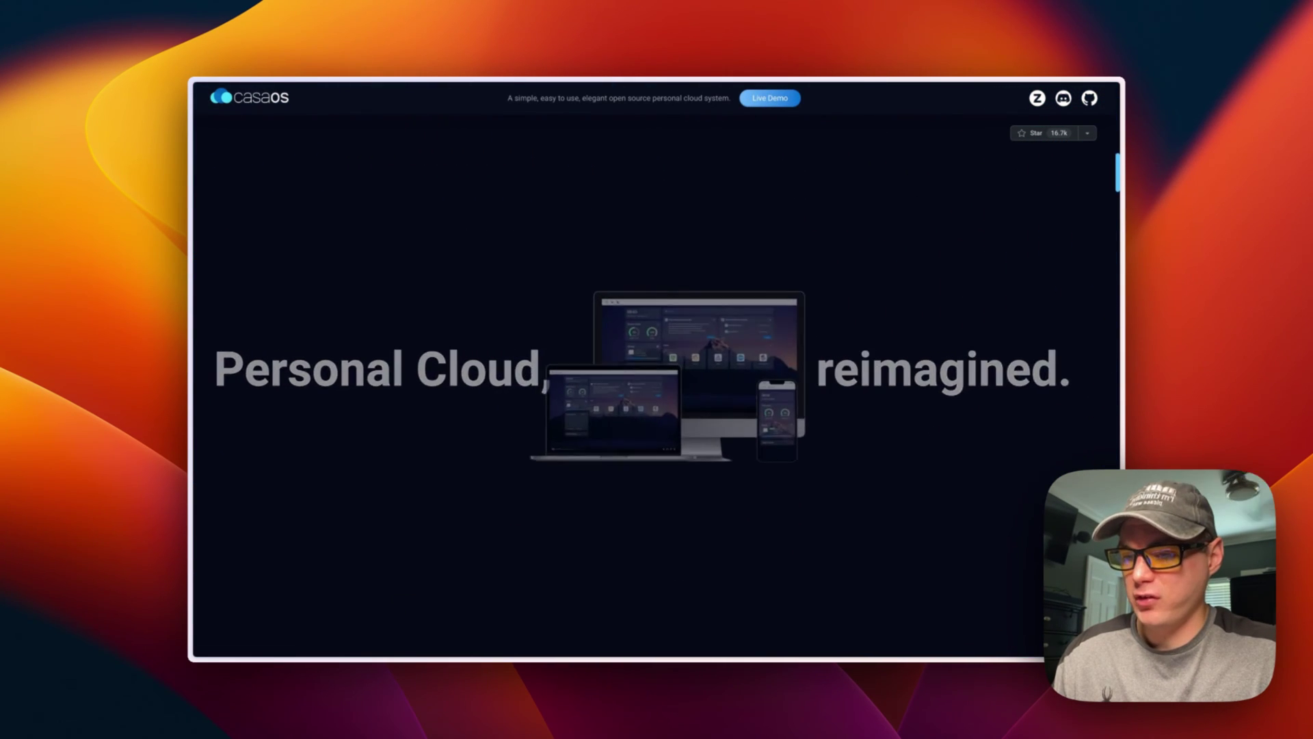
scroll(372, 450, up, 3)
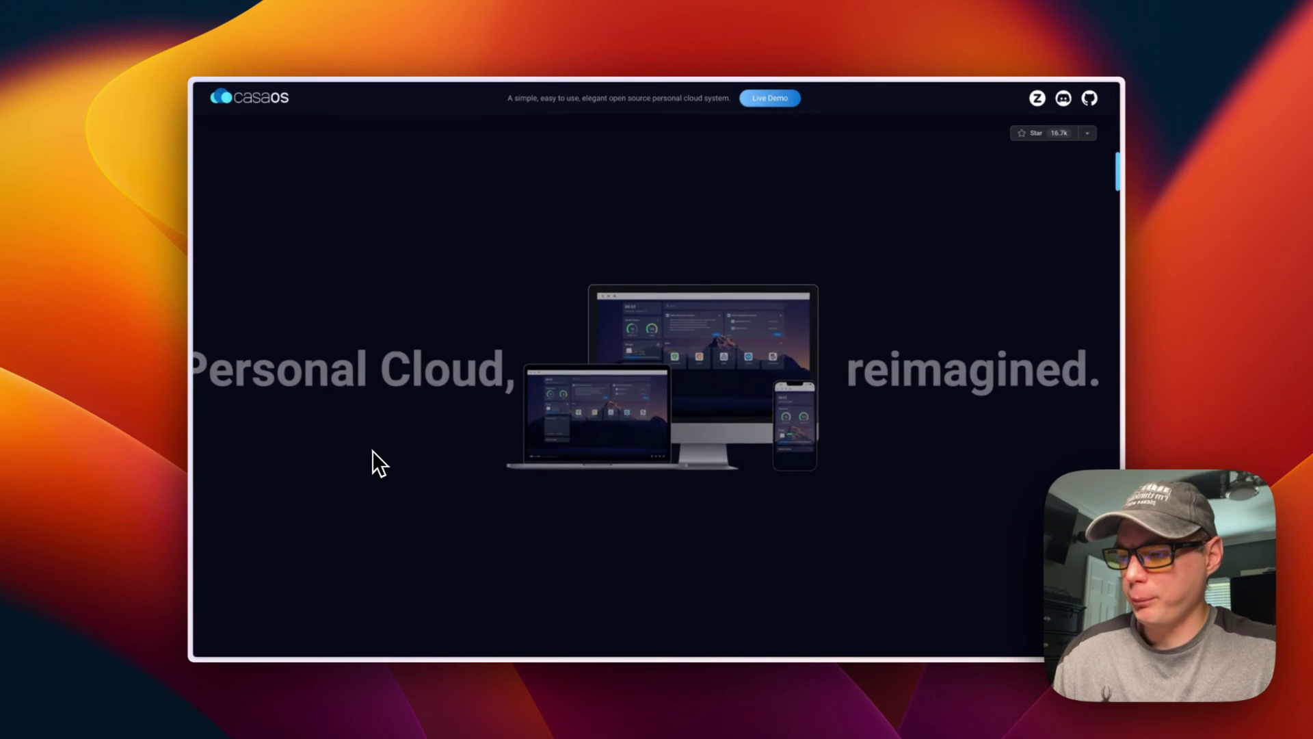
scroll(540, 420, down, 3)
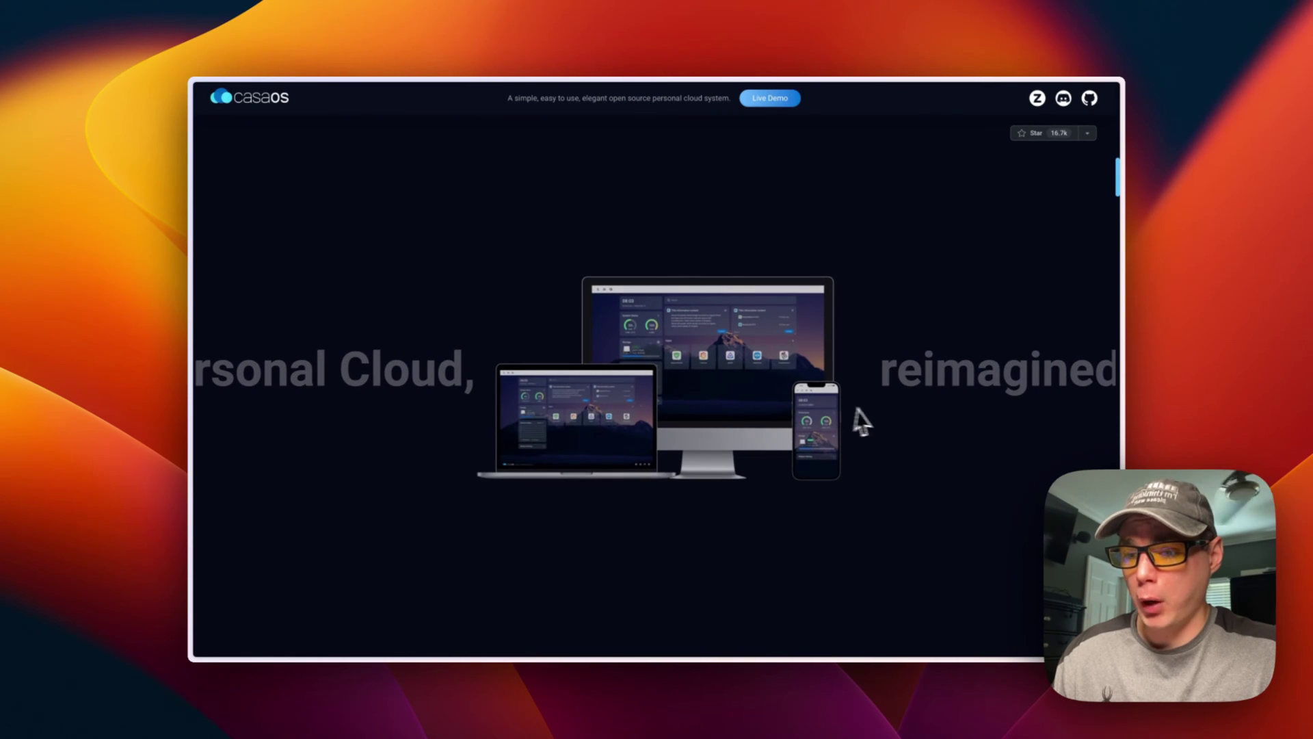
scroll(752, 406, down, 2)
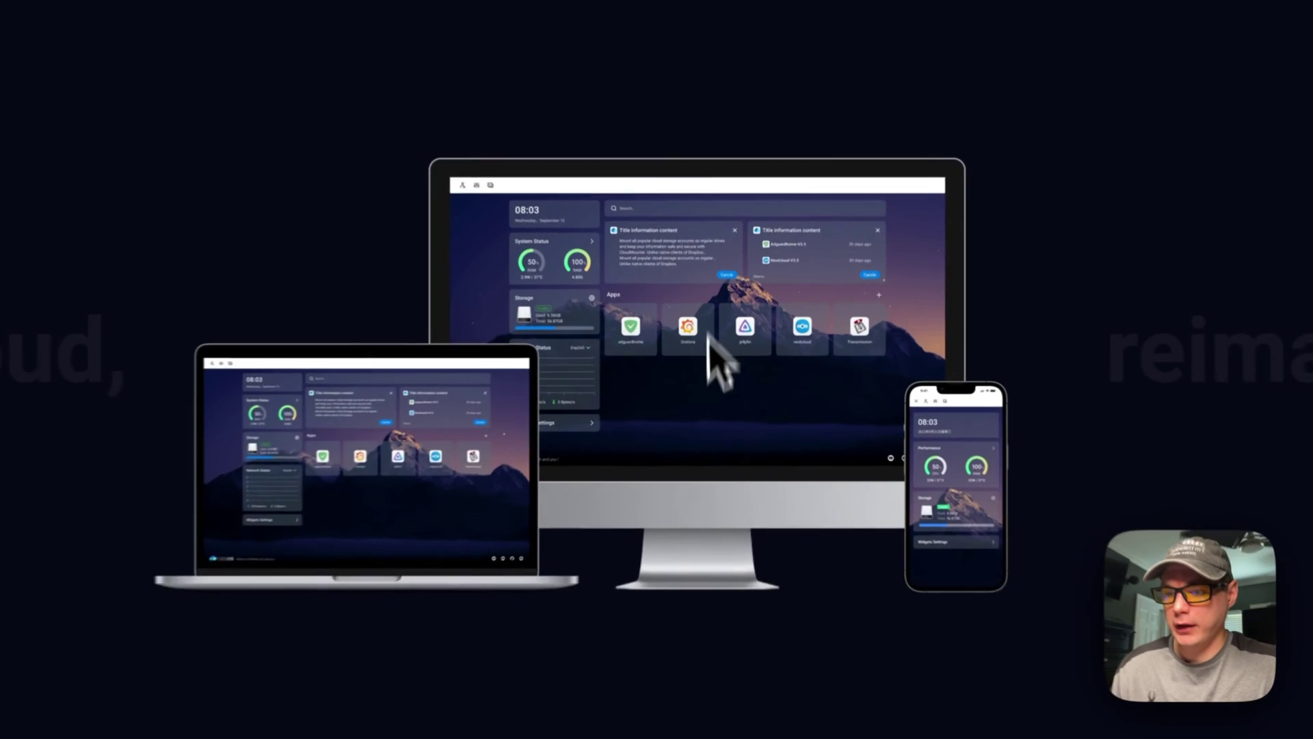
scroll(619, 510, down, 5)
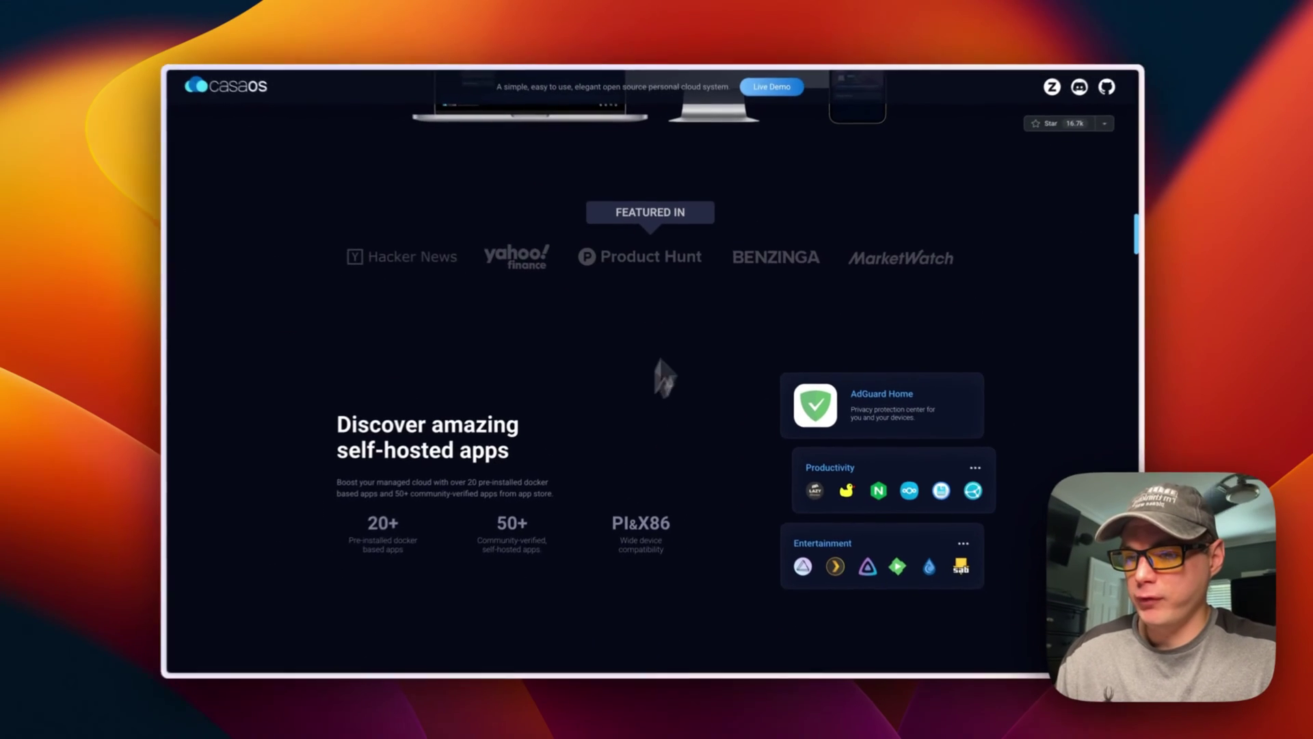
scroll(650, 360, down, 3)
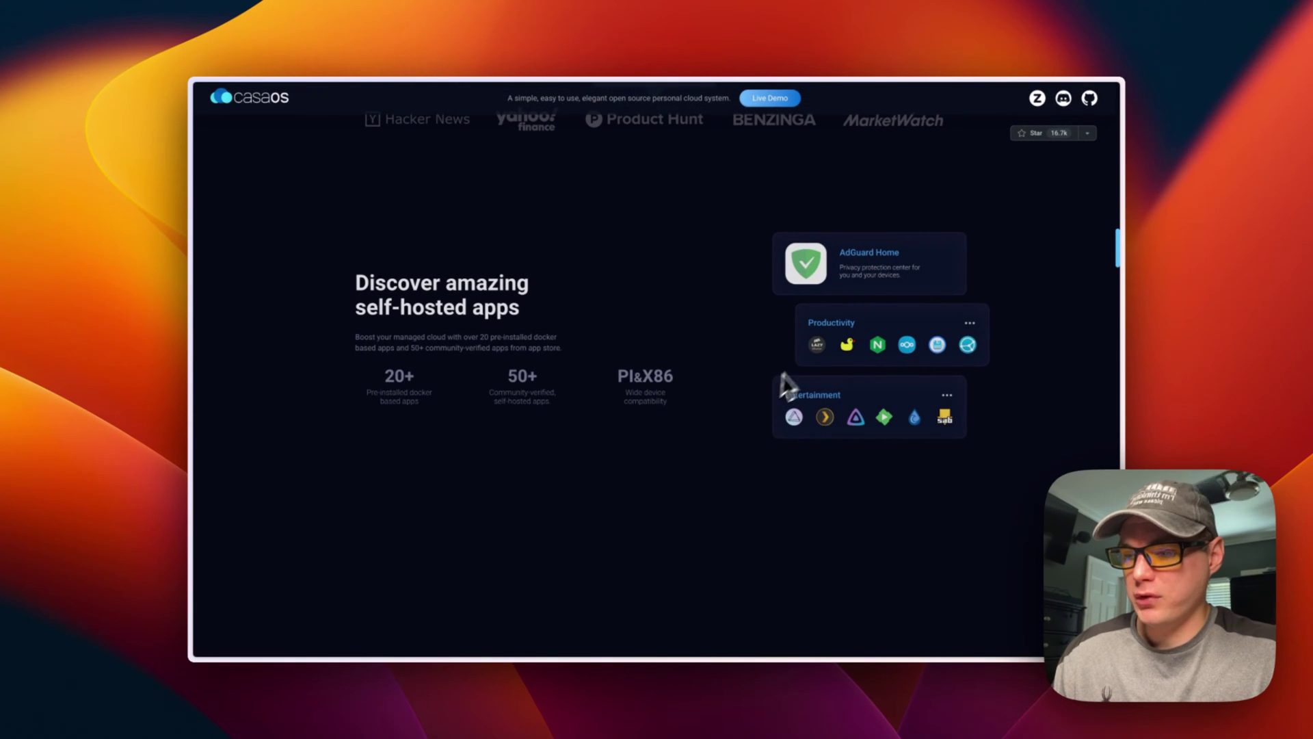
scroll(671, 408, down, 3)
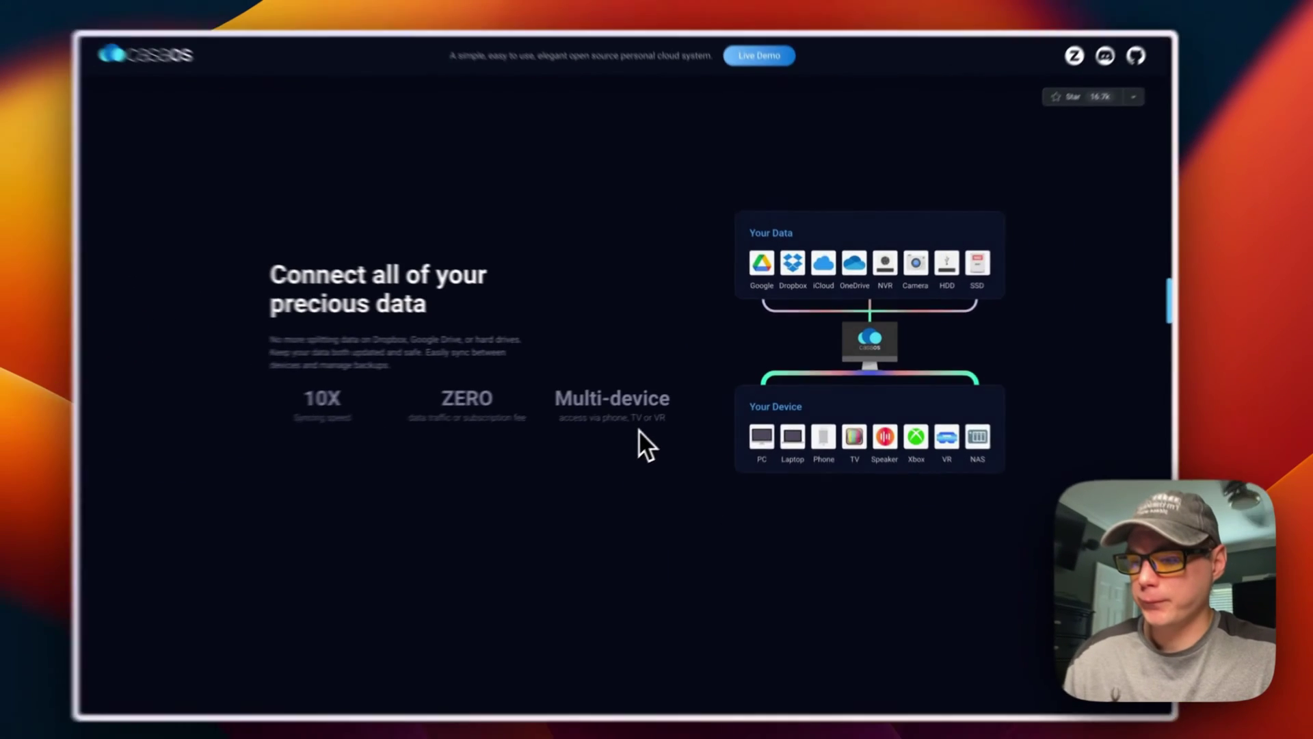
scroll(540, 516, down, 3)
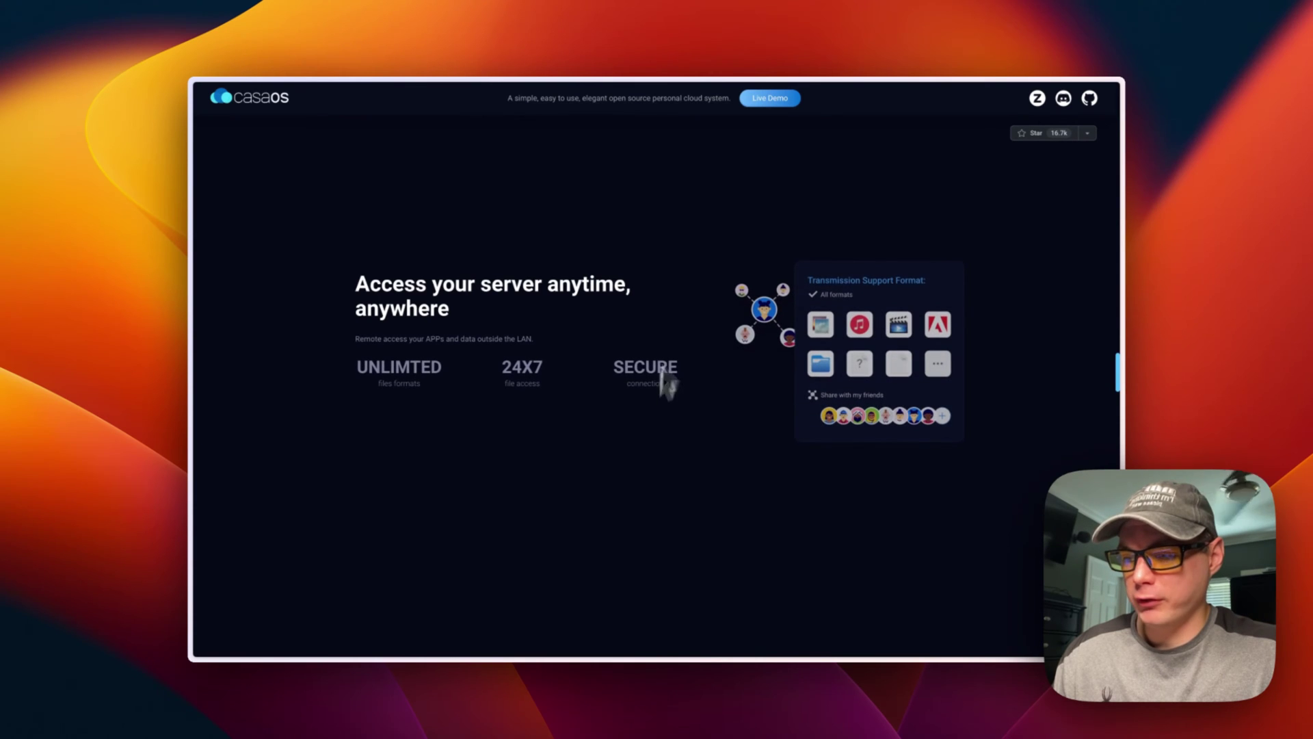
scroll(708, 380, down, 4)
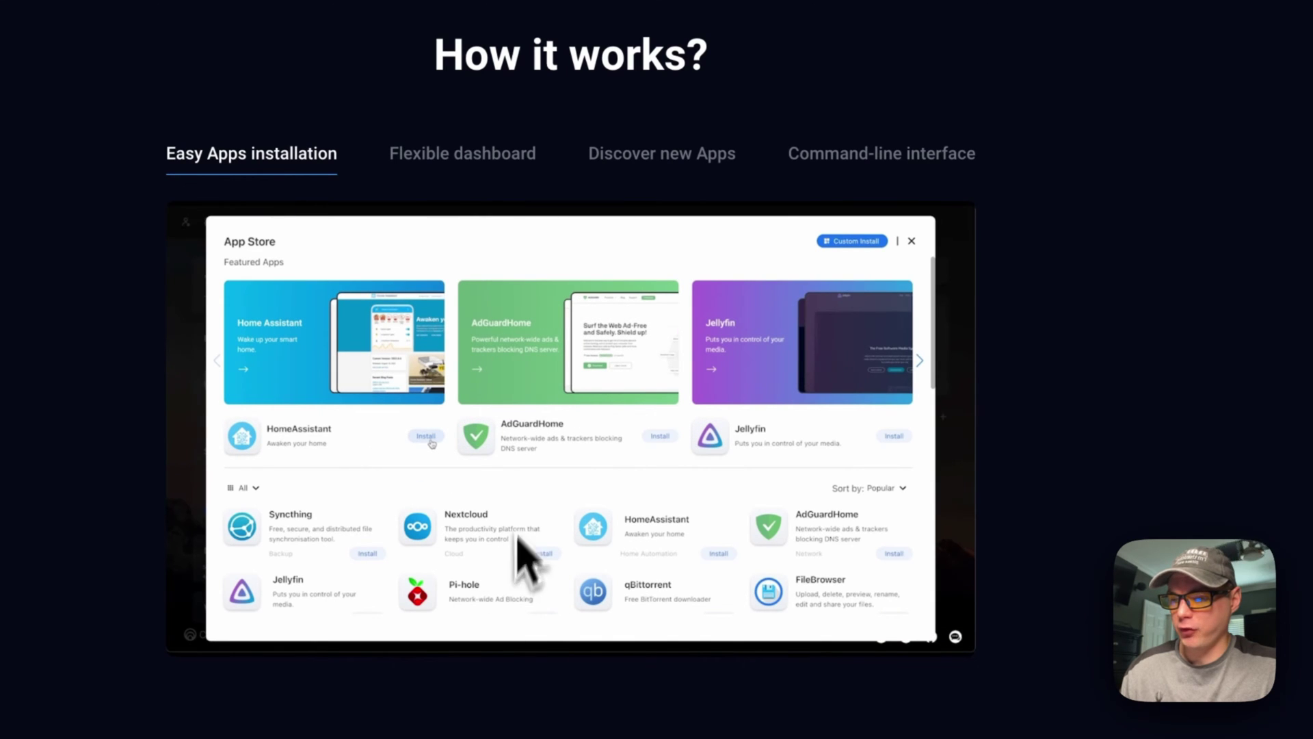
View the Flexible dashboard, Discover new Apps and Command-line interface demos.
click(436, 172)
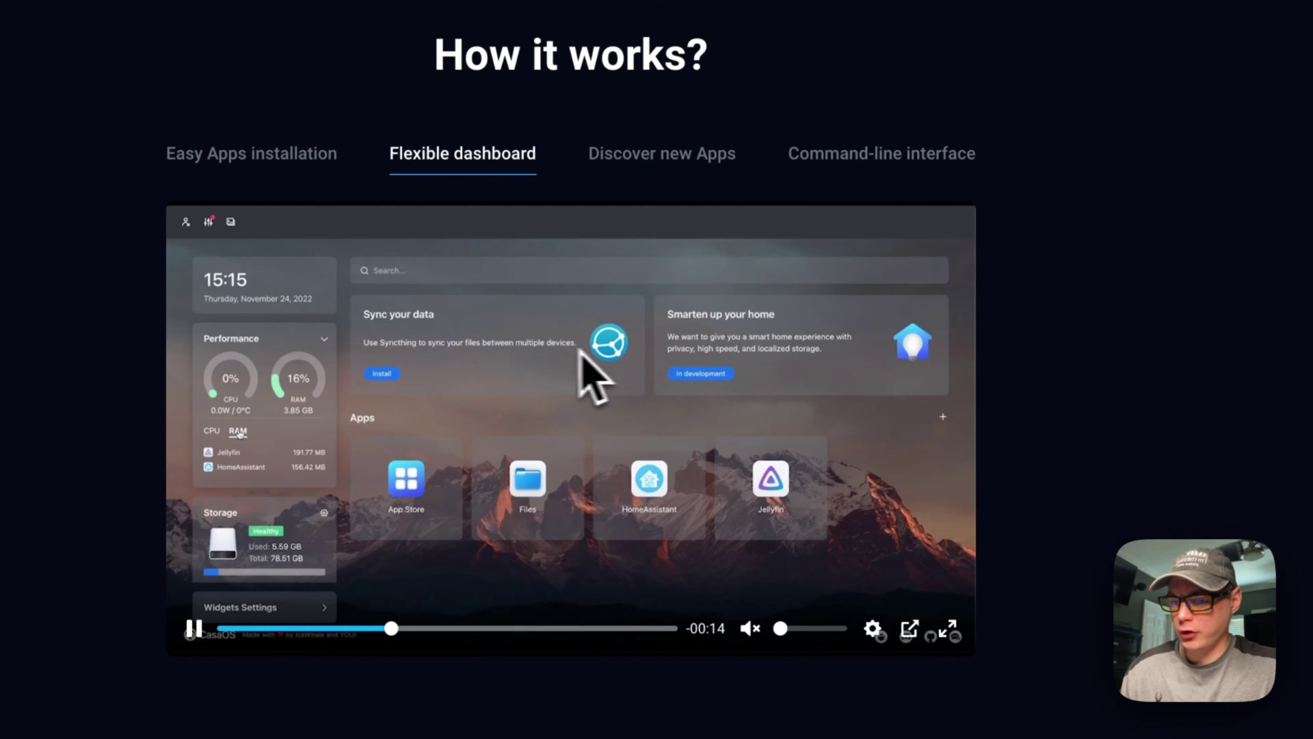
click(665, 177)
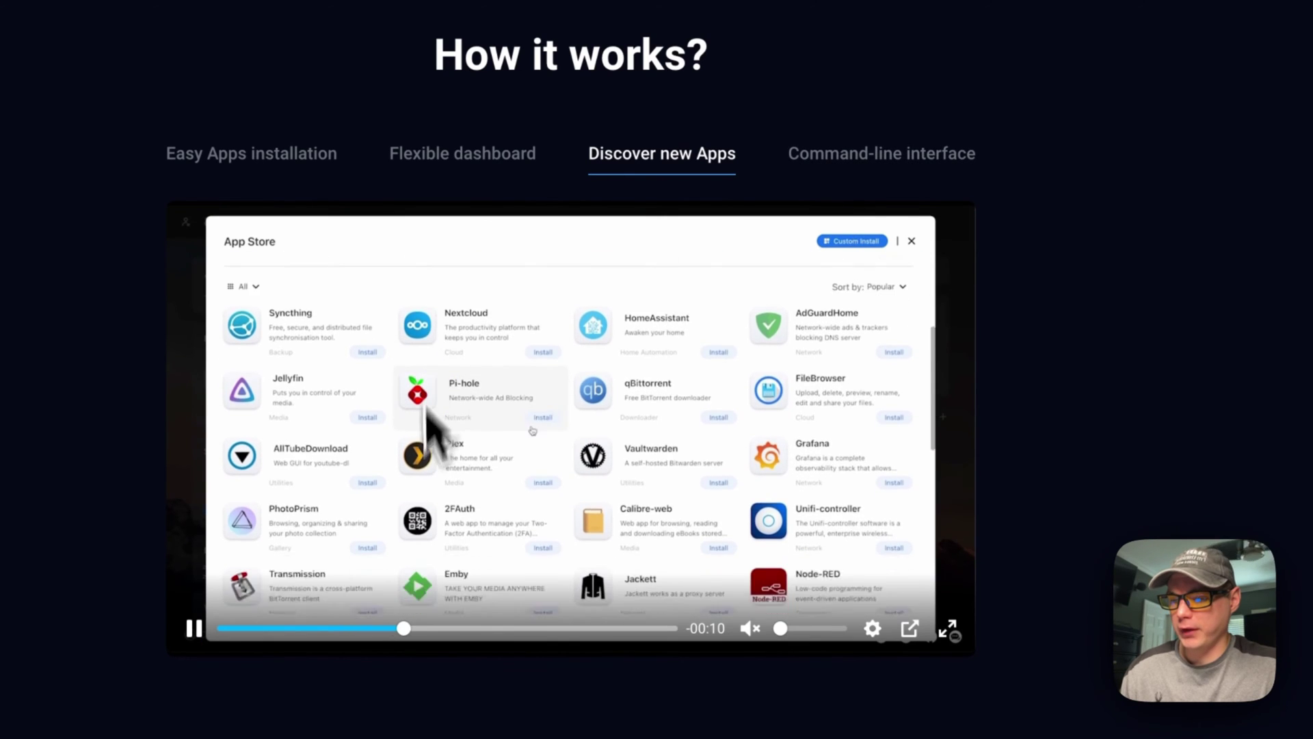
click(829, 173)
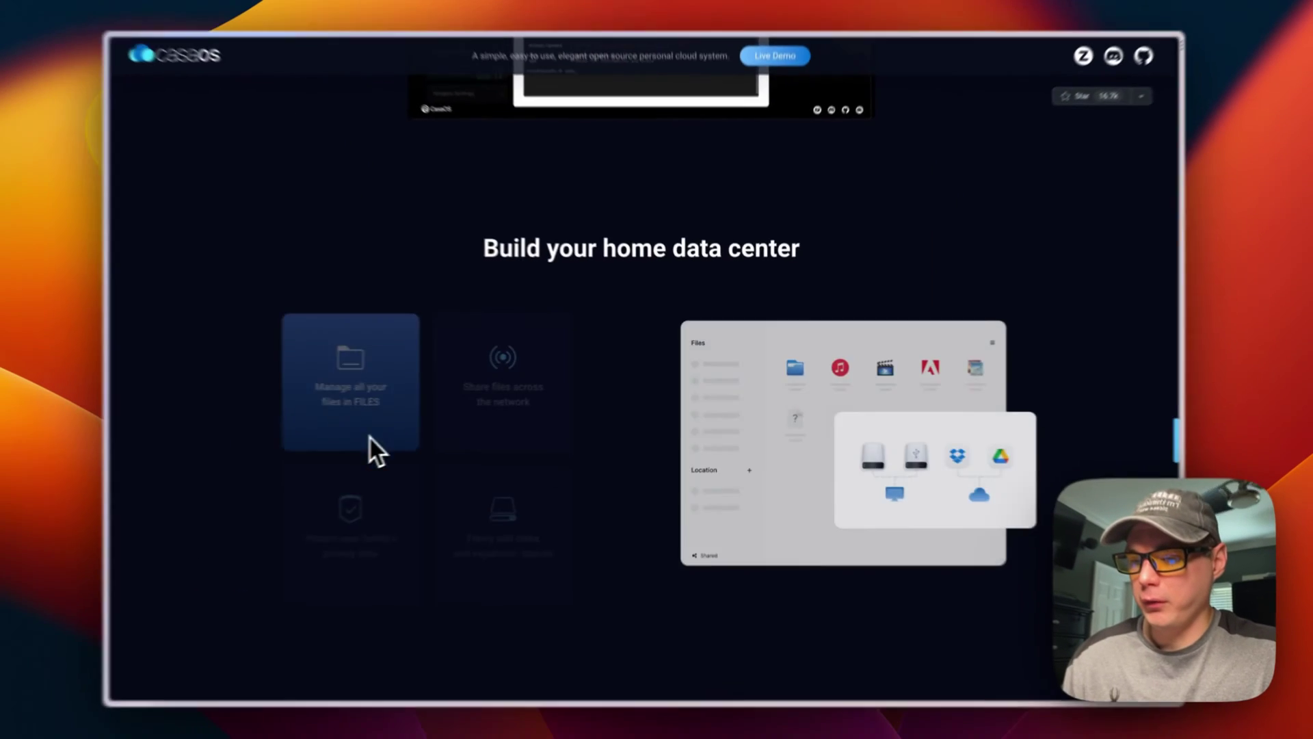
Drag the comparison slider to reveal the dashboard, then scroll to the Hardware/System cards.
scroll(371, 438, down, 5)
scroll(418, 428, up, 2)
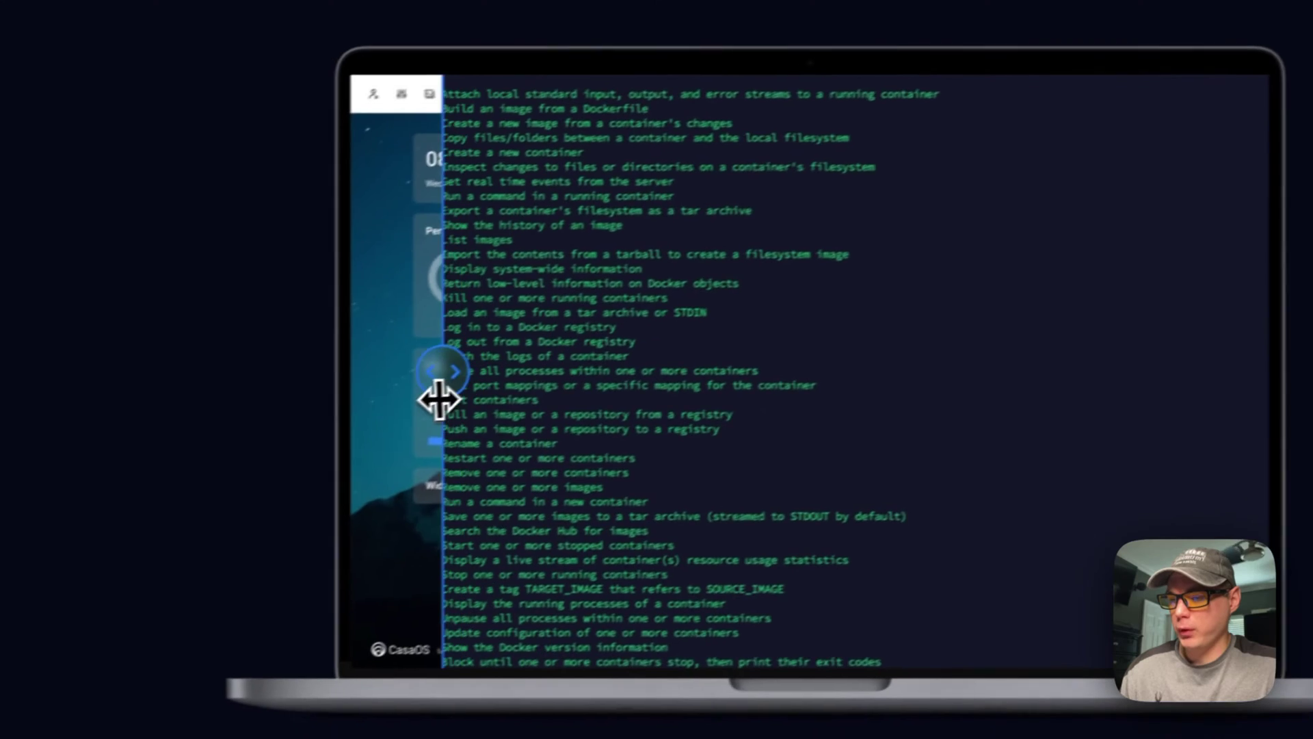
drag(387, 385, 882, 328)
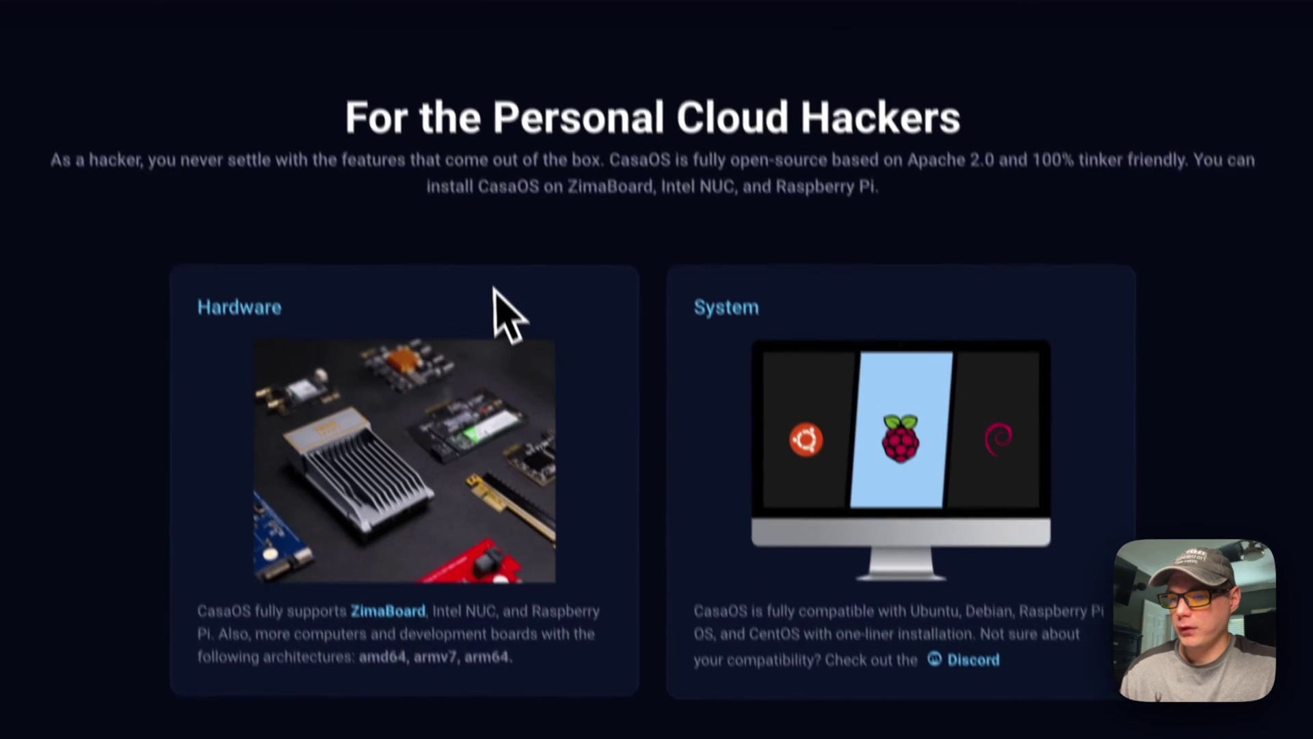
scroll(455, 218, down, 2)
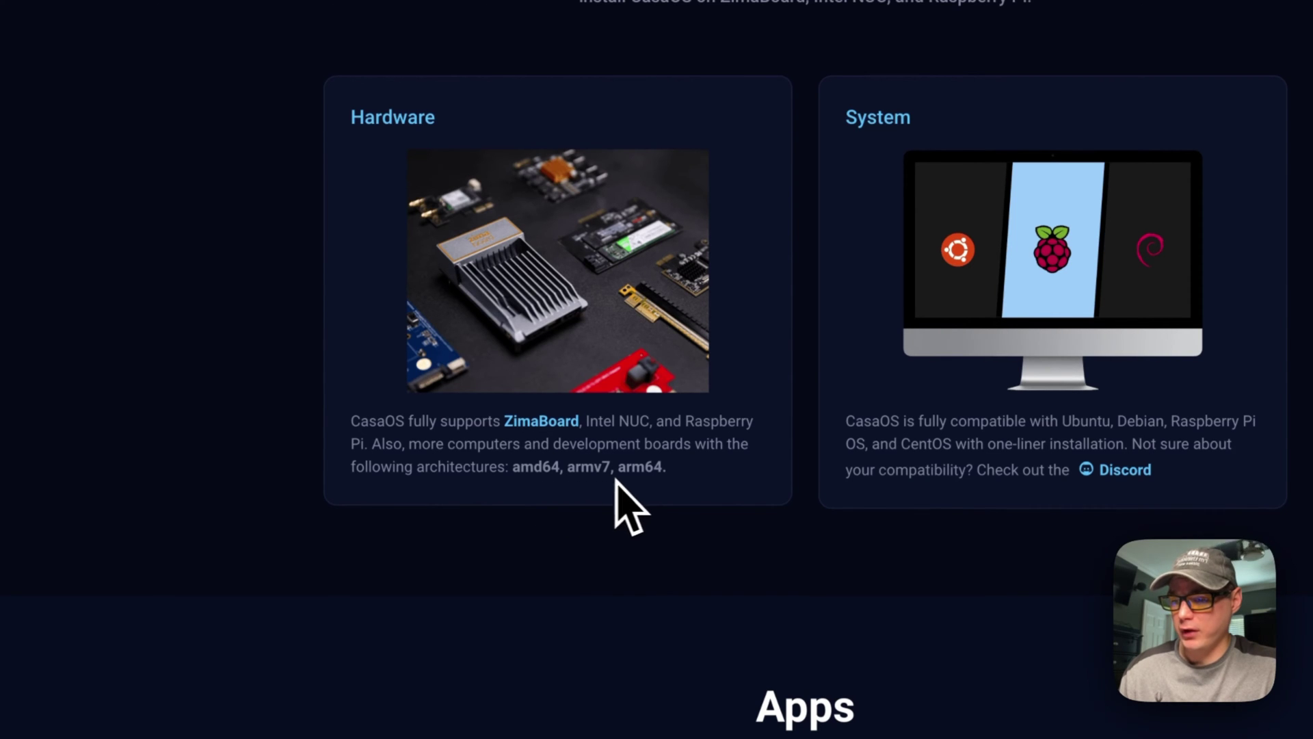
Scroll past the Apps, community and Discord sections of the CasaOS site.
scroll(659, 513, down, 6)
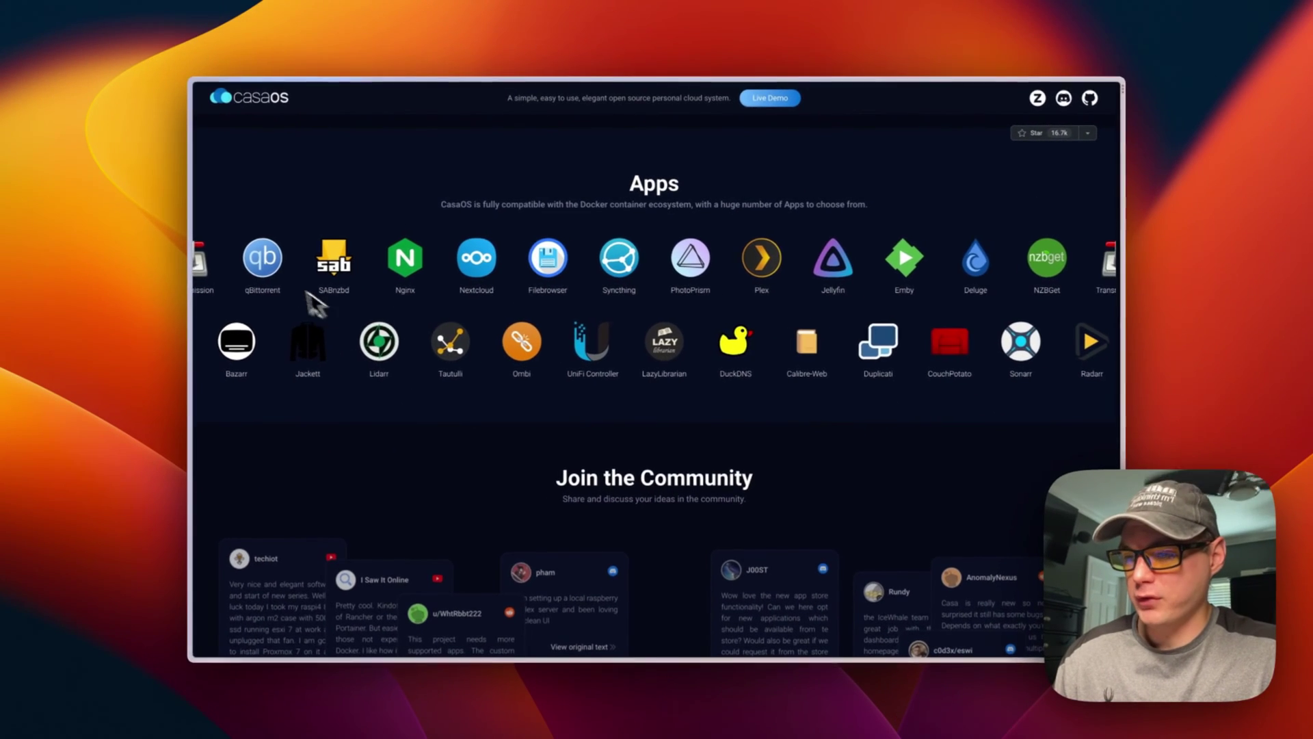
scroll(768, 338, down, 8)
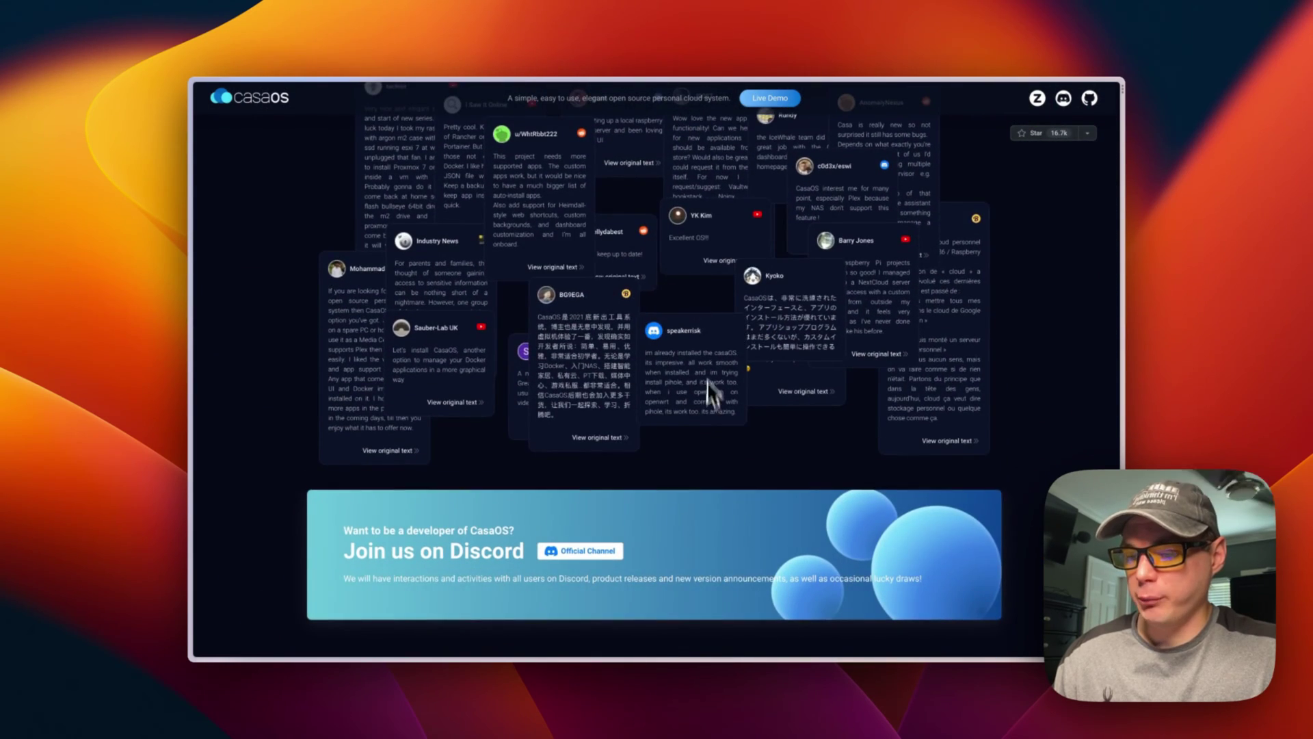
scroll(709, 411, down, 6)
scroll(613, 255, up, 5)
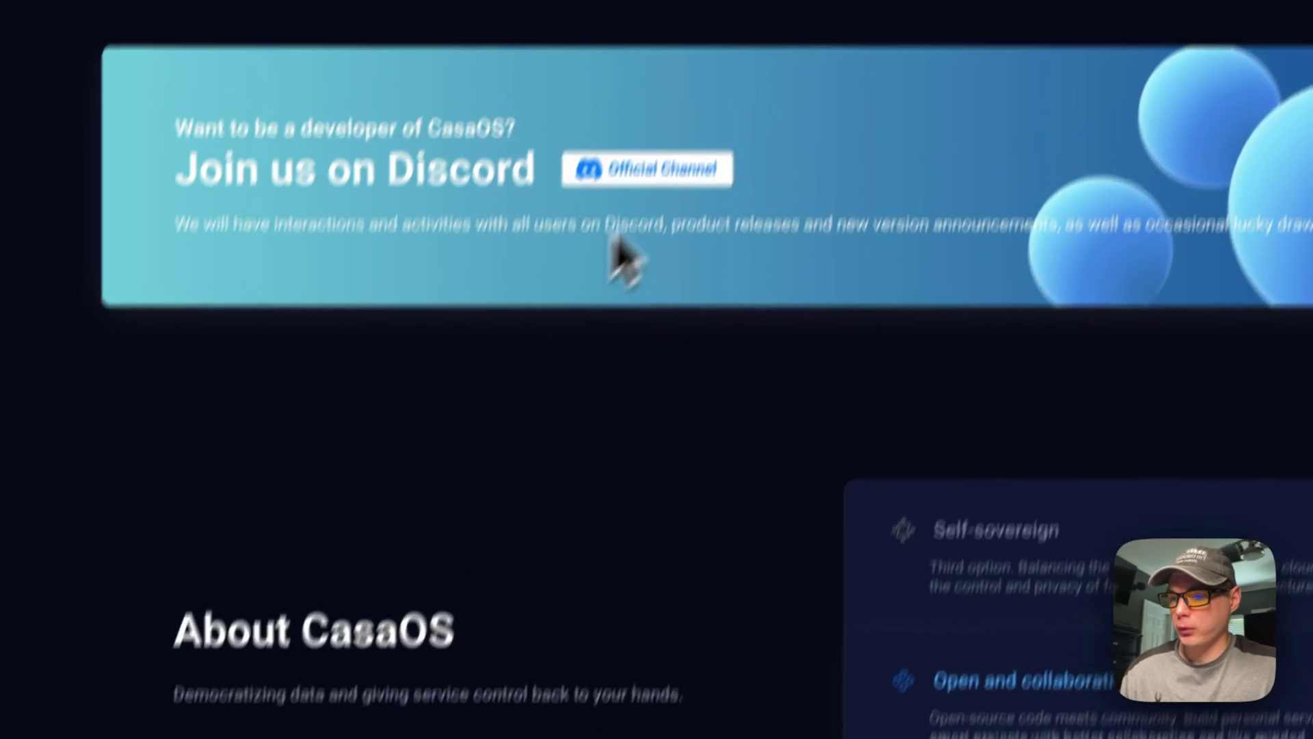
scroll(602, 373, down, 3)
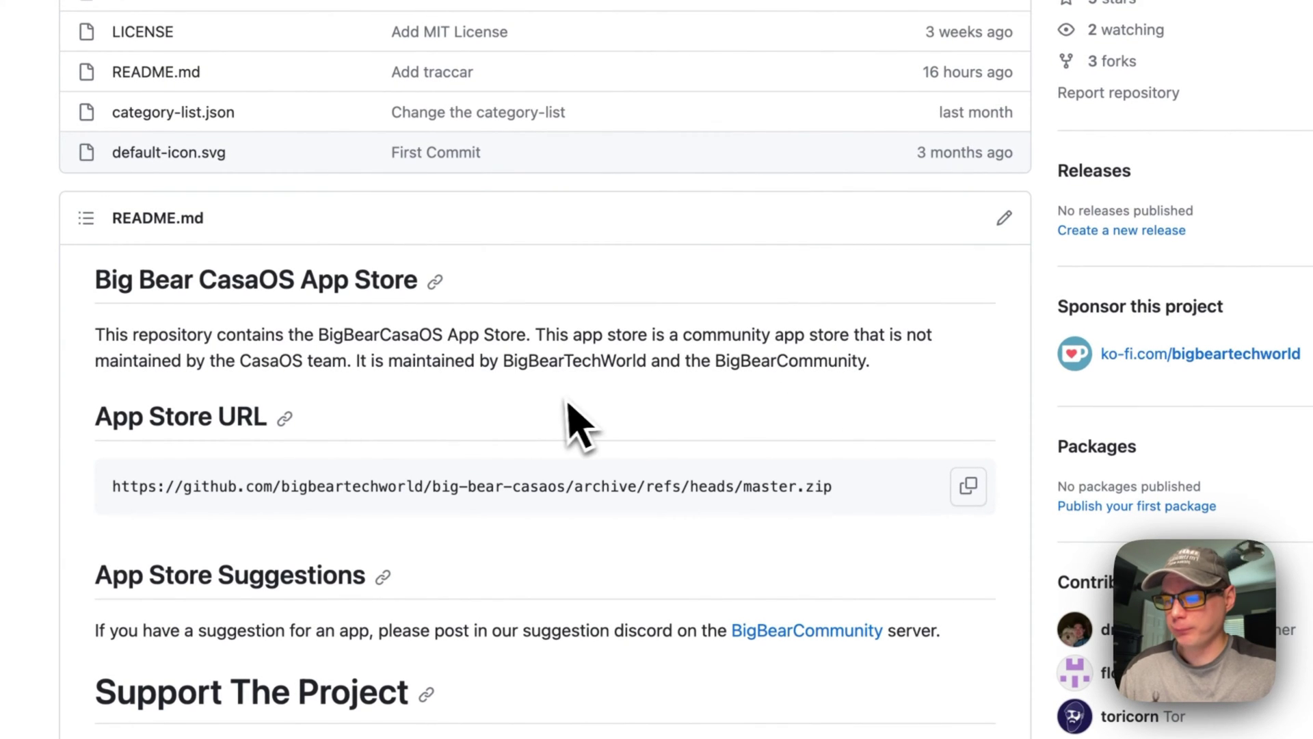
Scroll the big-bear-casaos repository page down and back up to the README's App Store URL.
scroll(567, 404, down, 10)
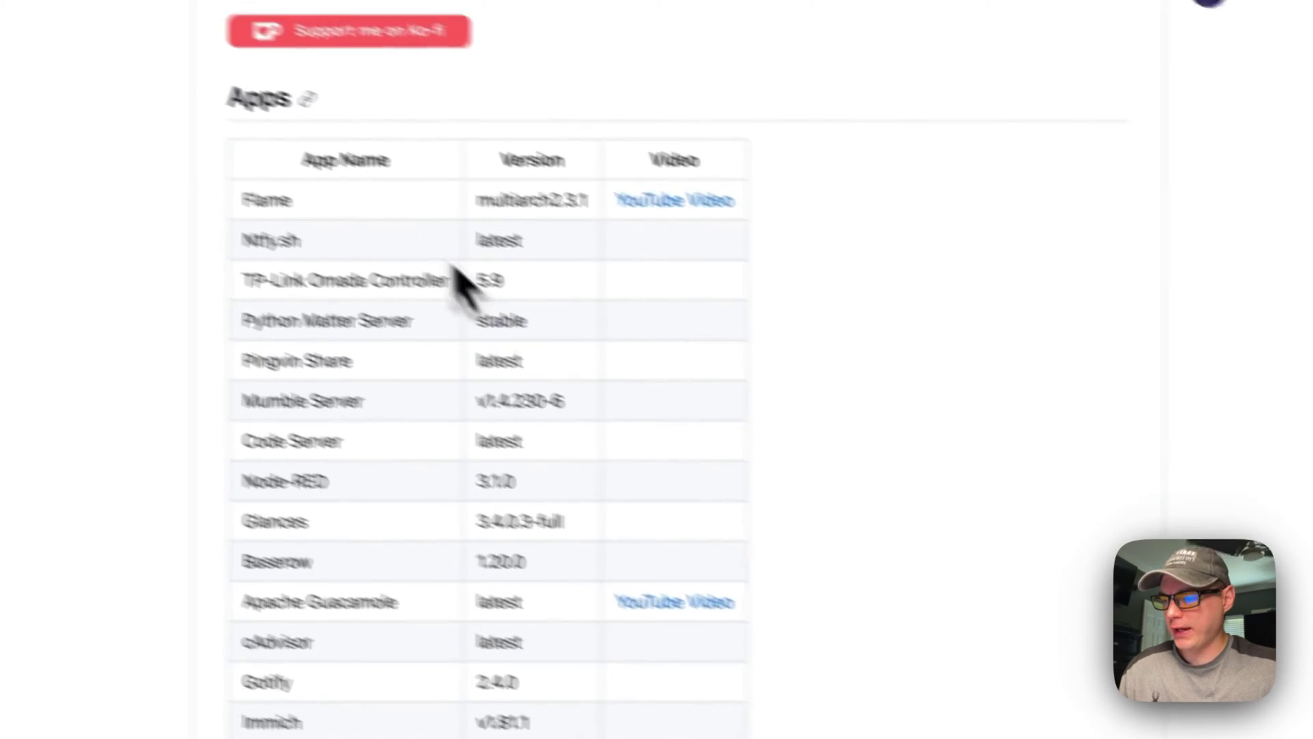
scroll(503, 523, down, 8)
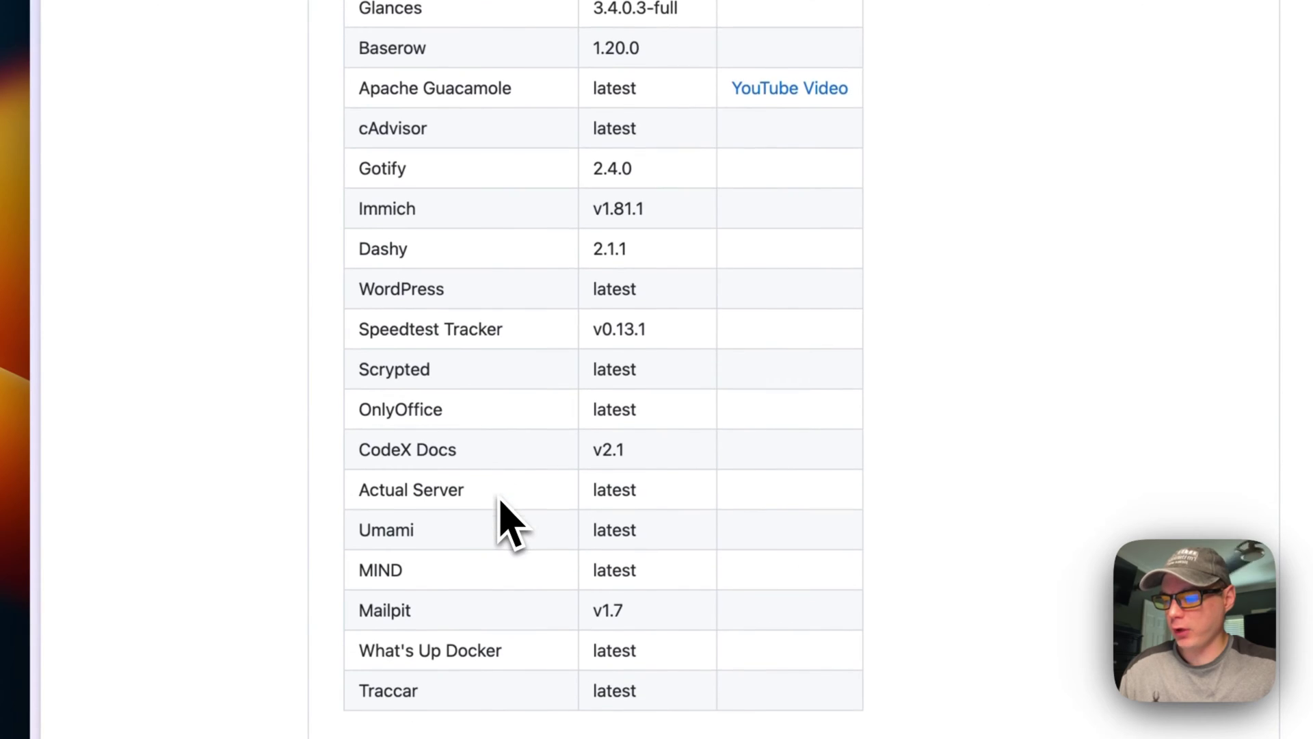
scroll(509, 527, down, 10)
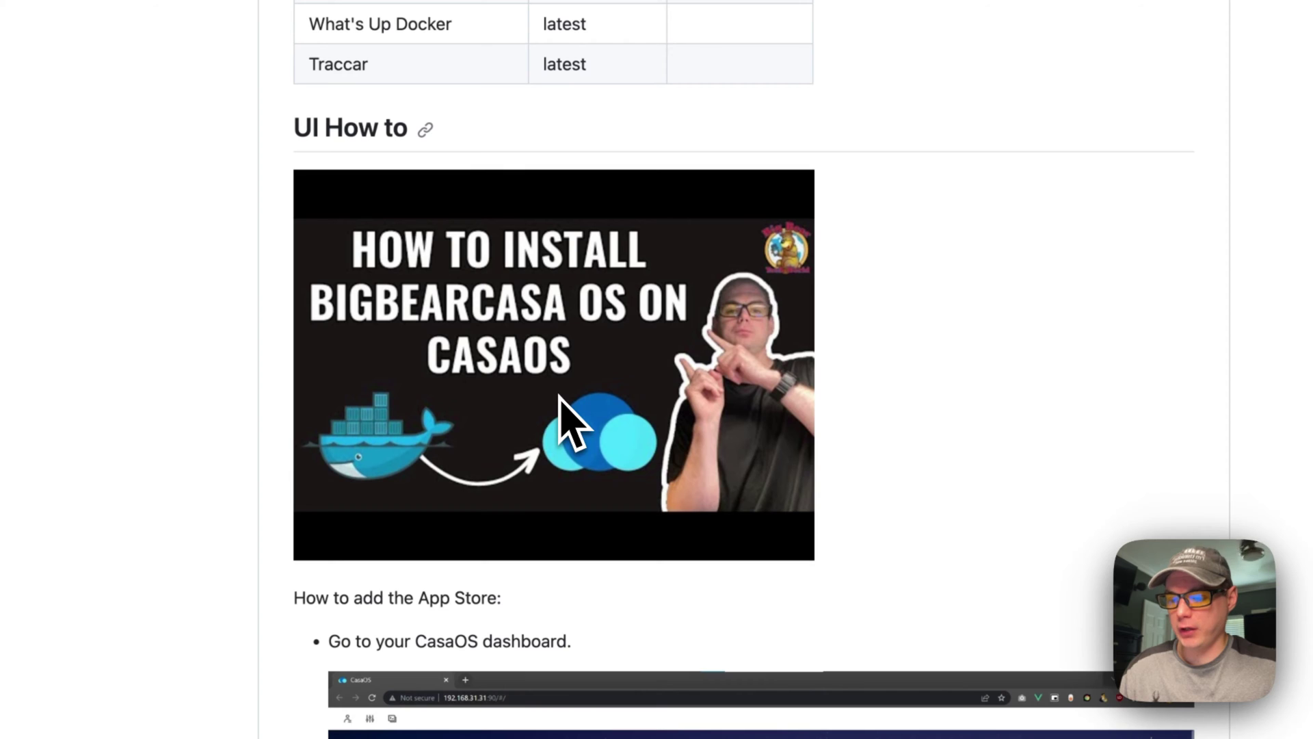
scroll(752, 370, down, 18)
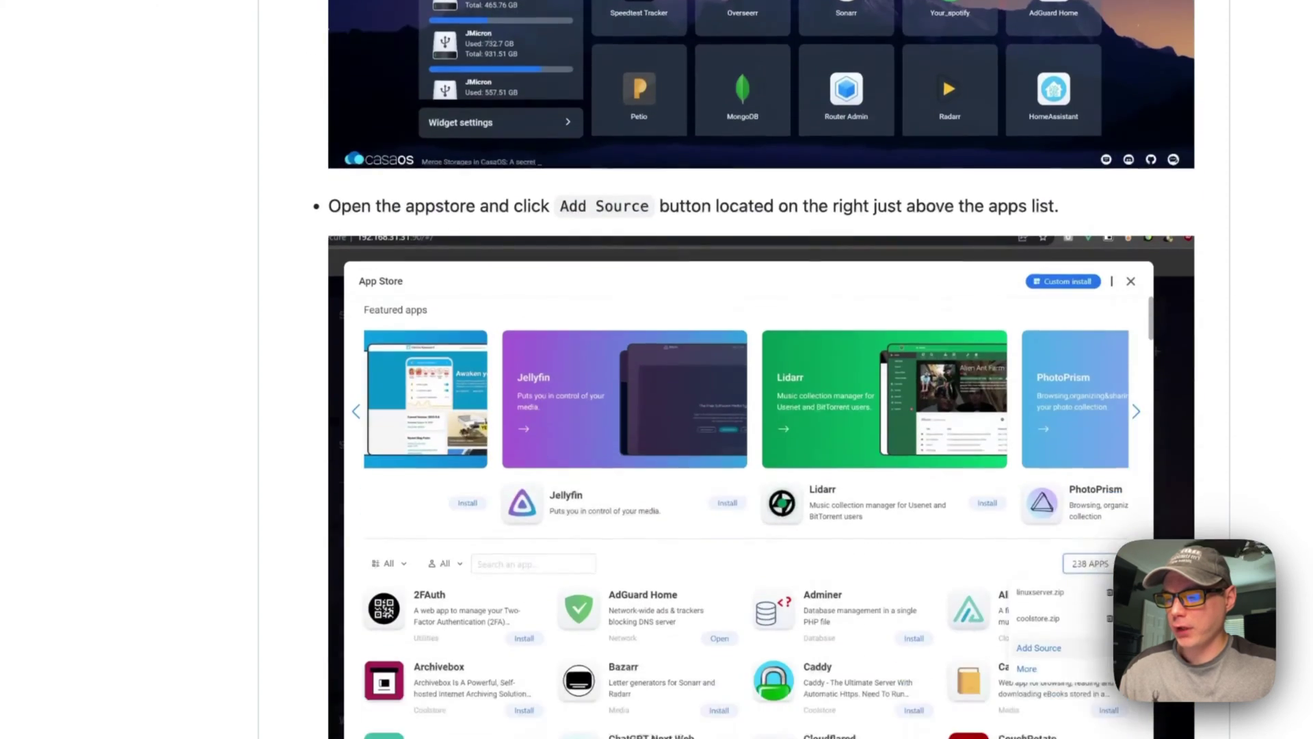
scroll(602, 499, down, 6)
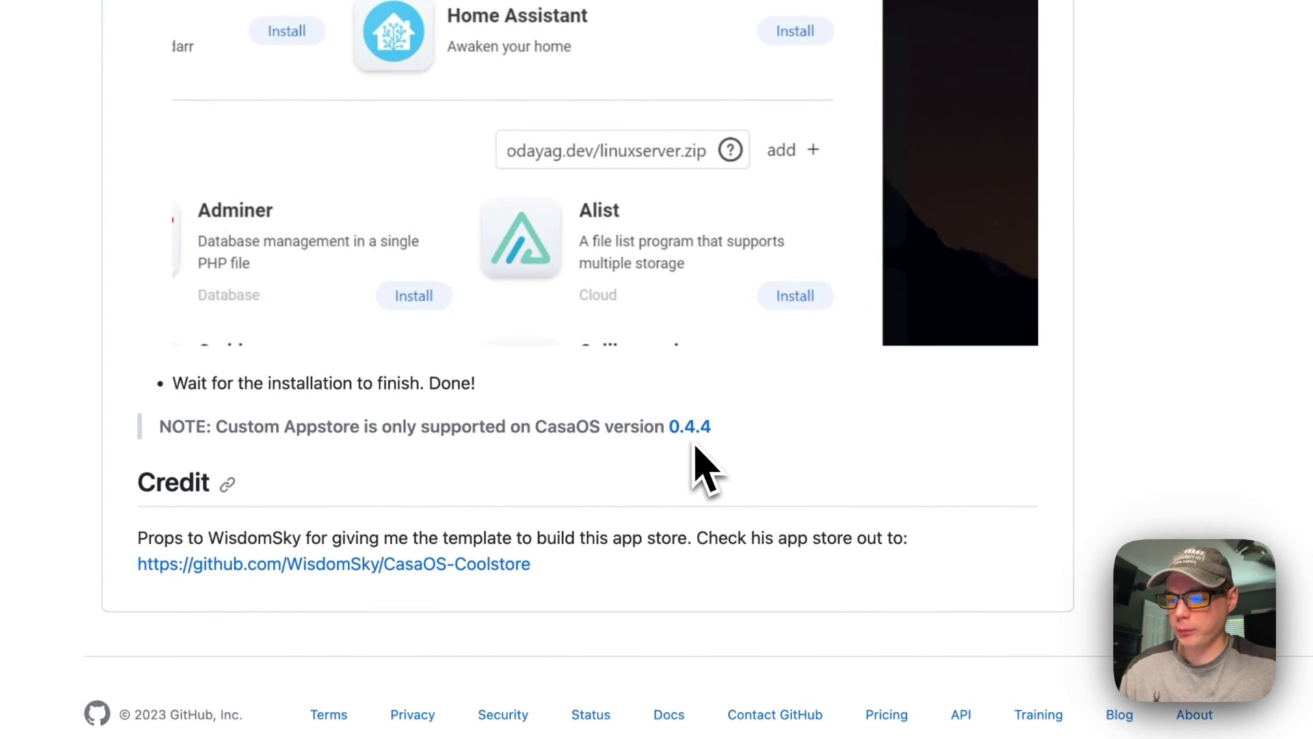
scroll(563, 399, up, 20)
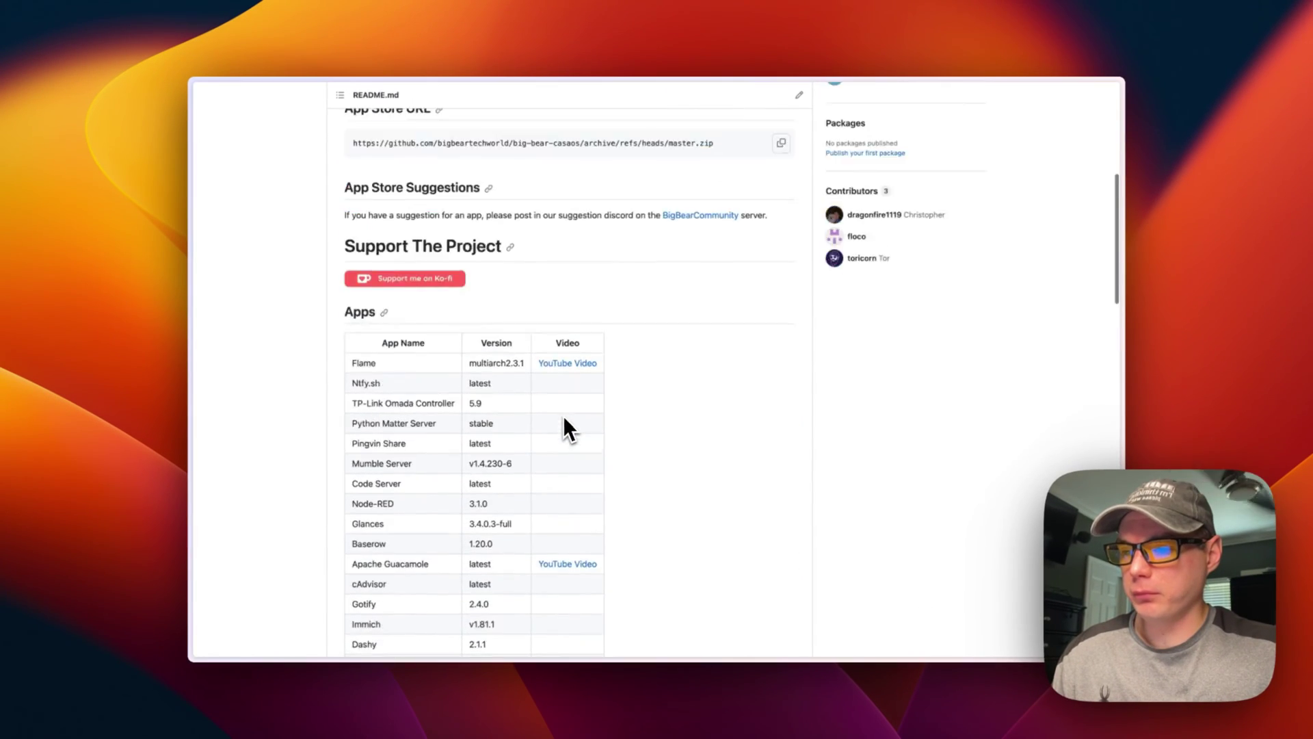
scroll(564, 416, up, 10)
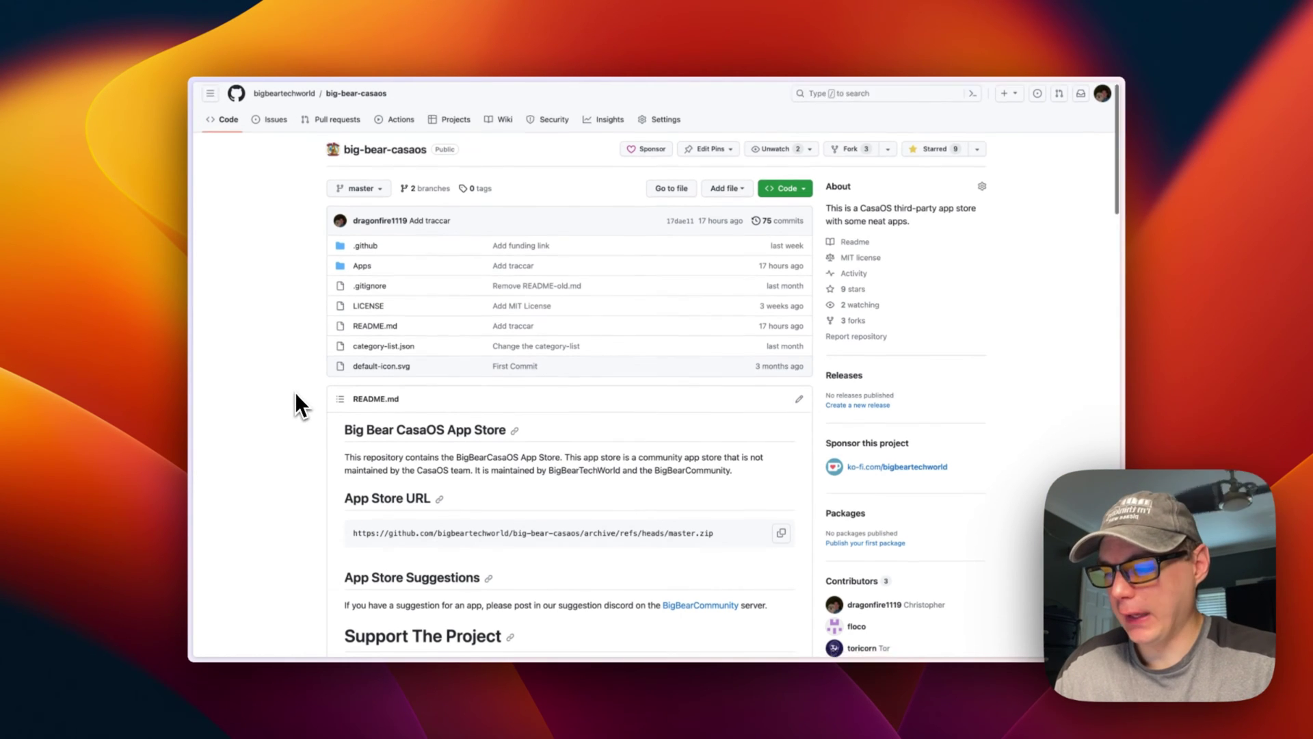
Copy the Big Bear App Store URL from the README's code block.
scroll(294, 392, down, 3)
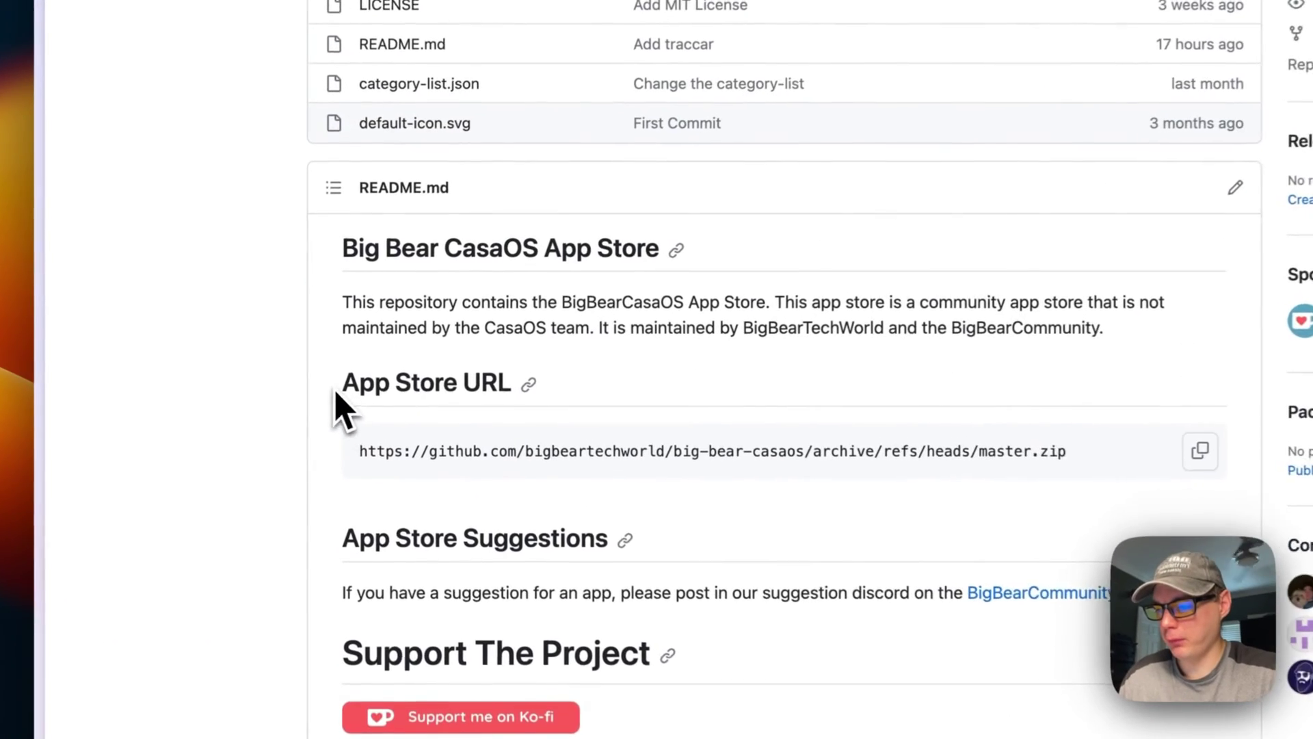
drag(342, 385, 477, 380)
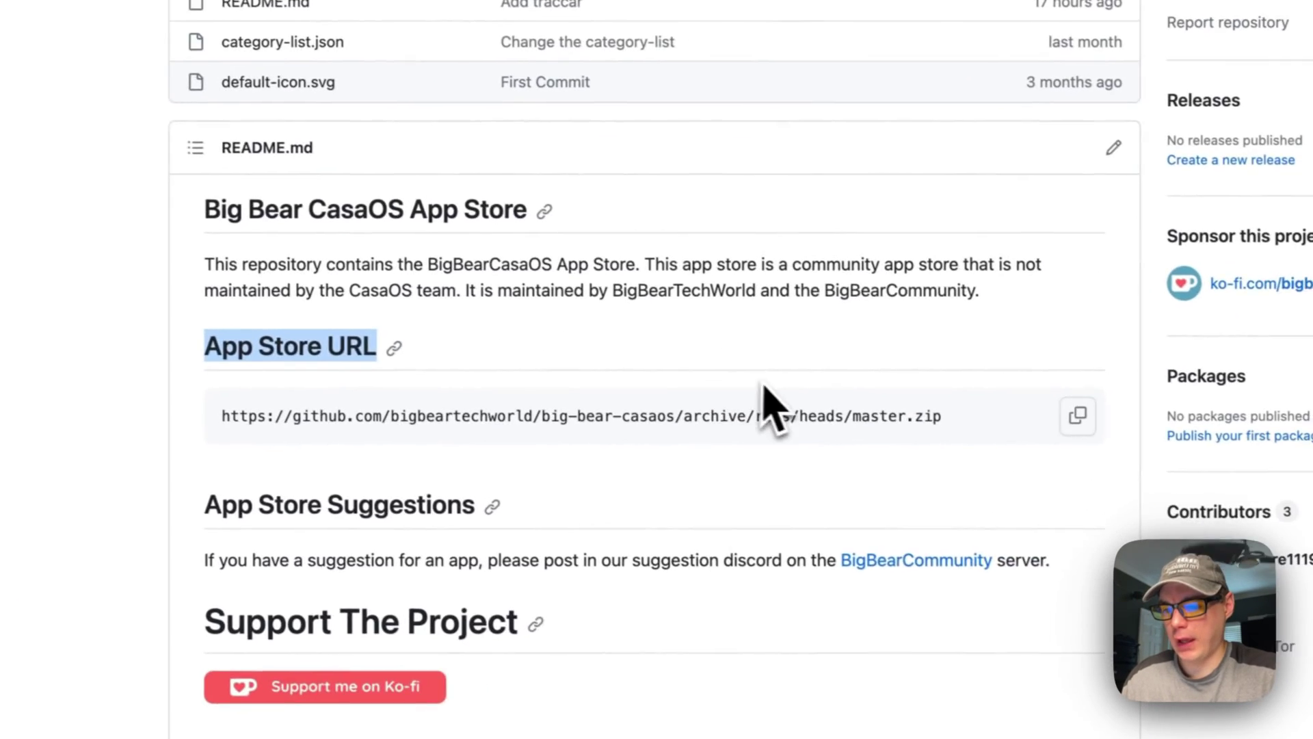
drag(315, 440, 1034, 440)
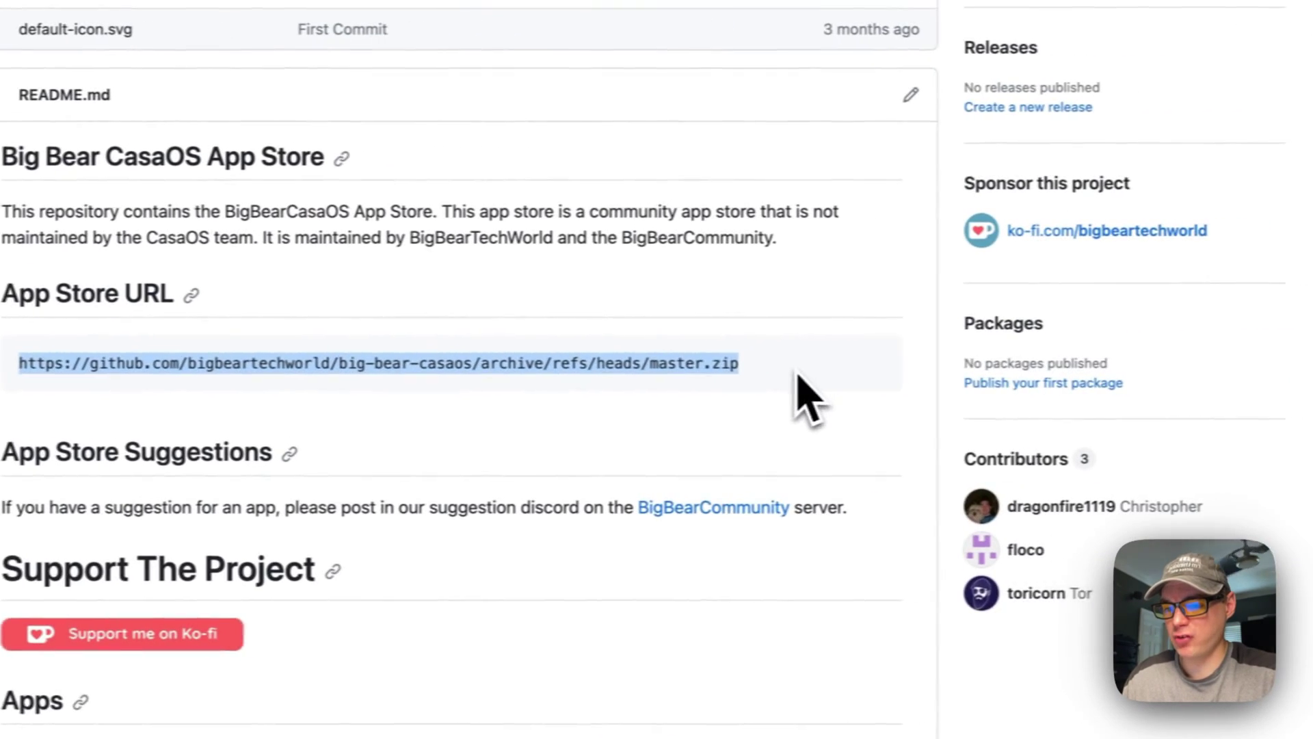
click(1116, 433)
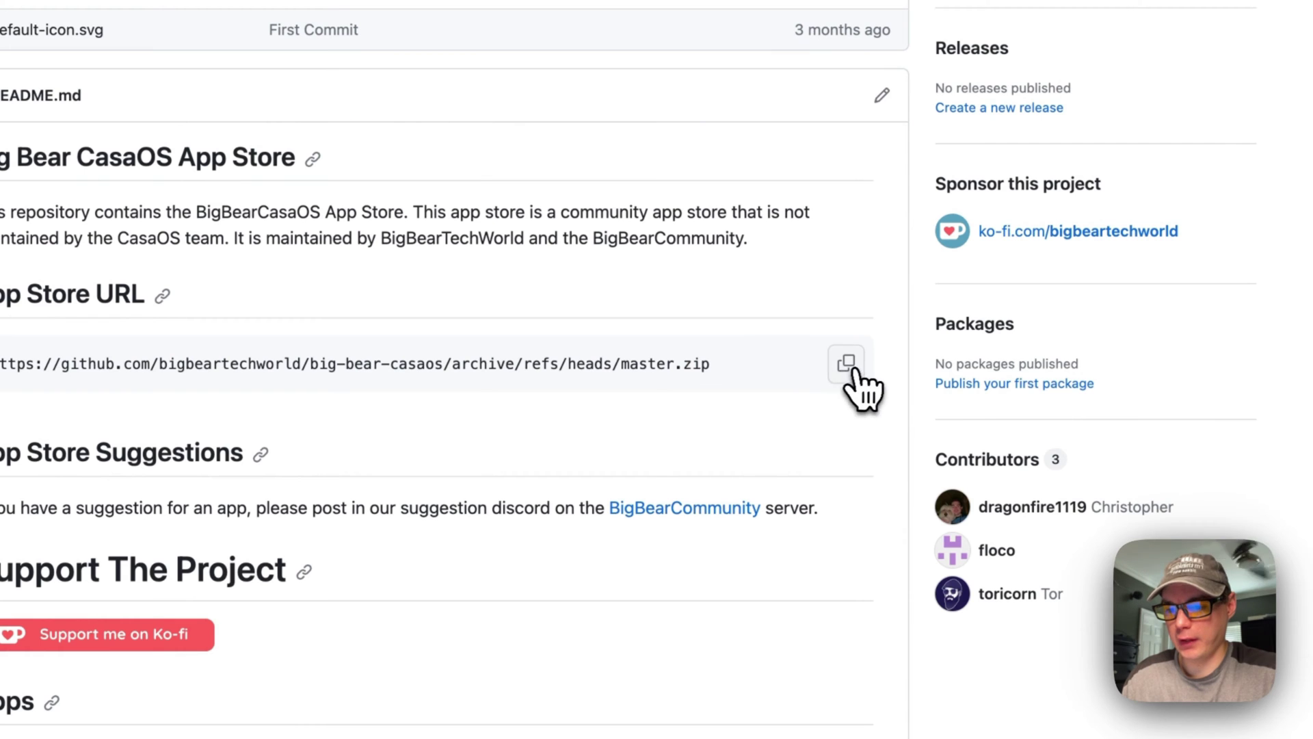
click(848, 364)
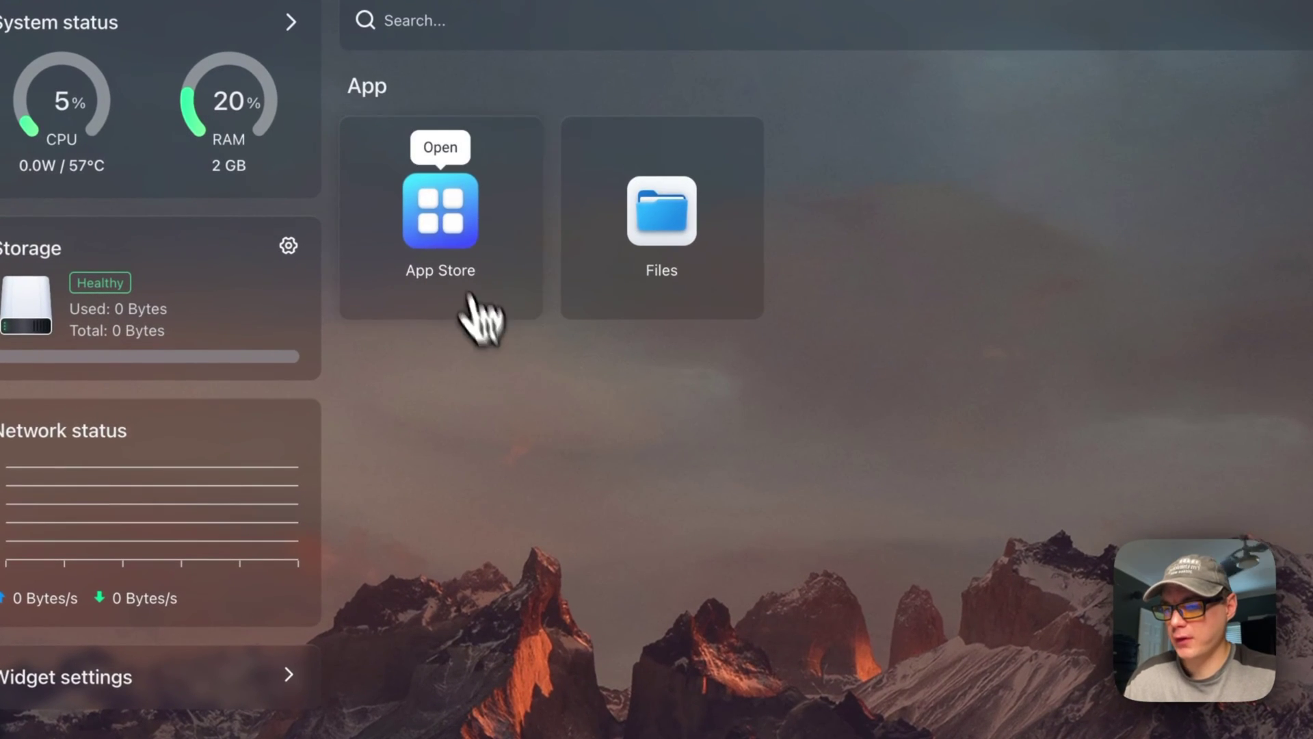
Add the copied Big Bear URL as a new App Store source in CasaOS.
click(448, 225)
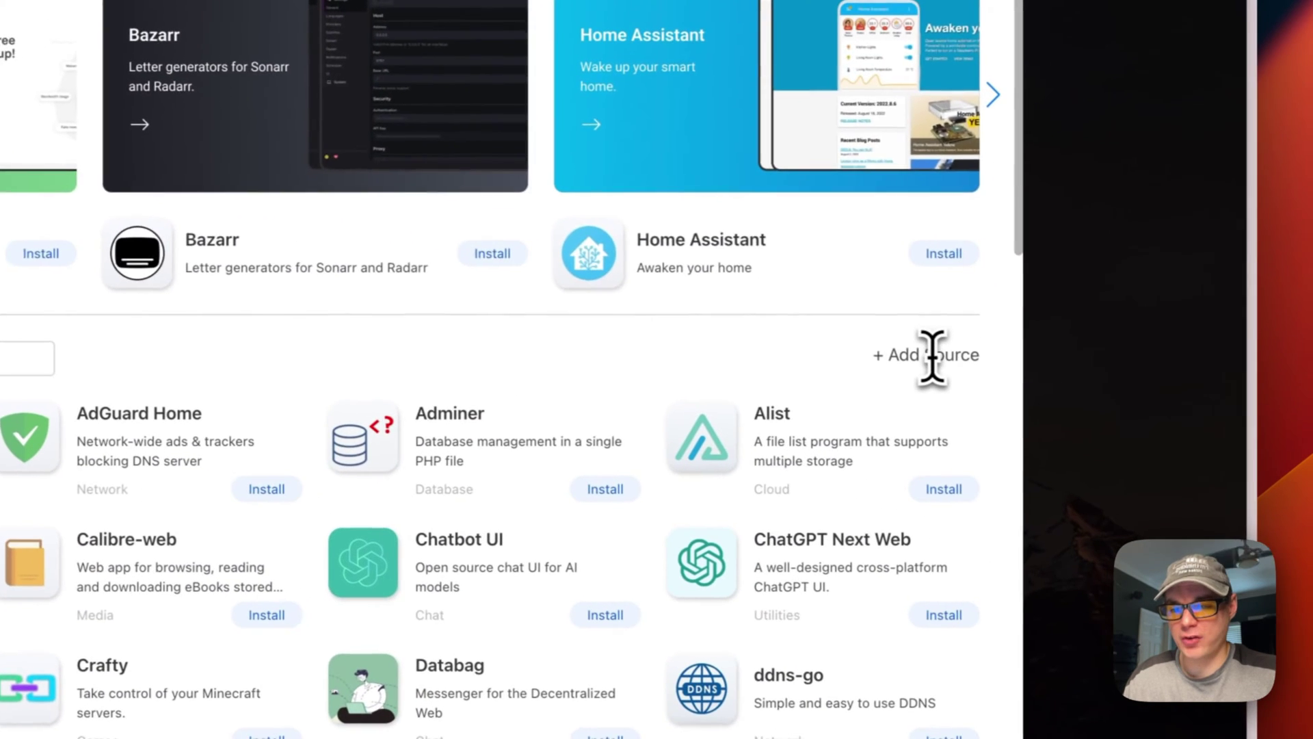
click(1308, 453)
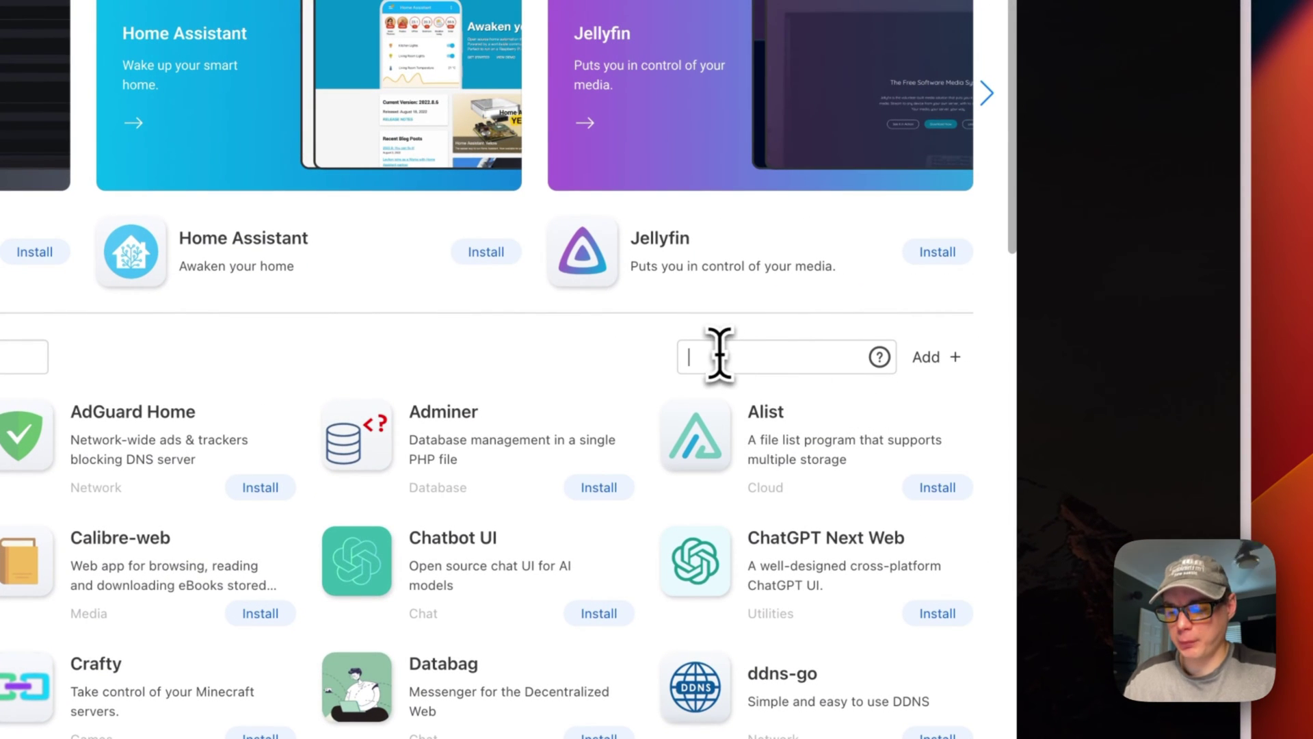
key(super+v)
key(Up)
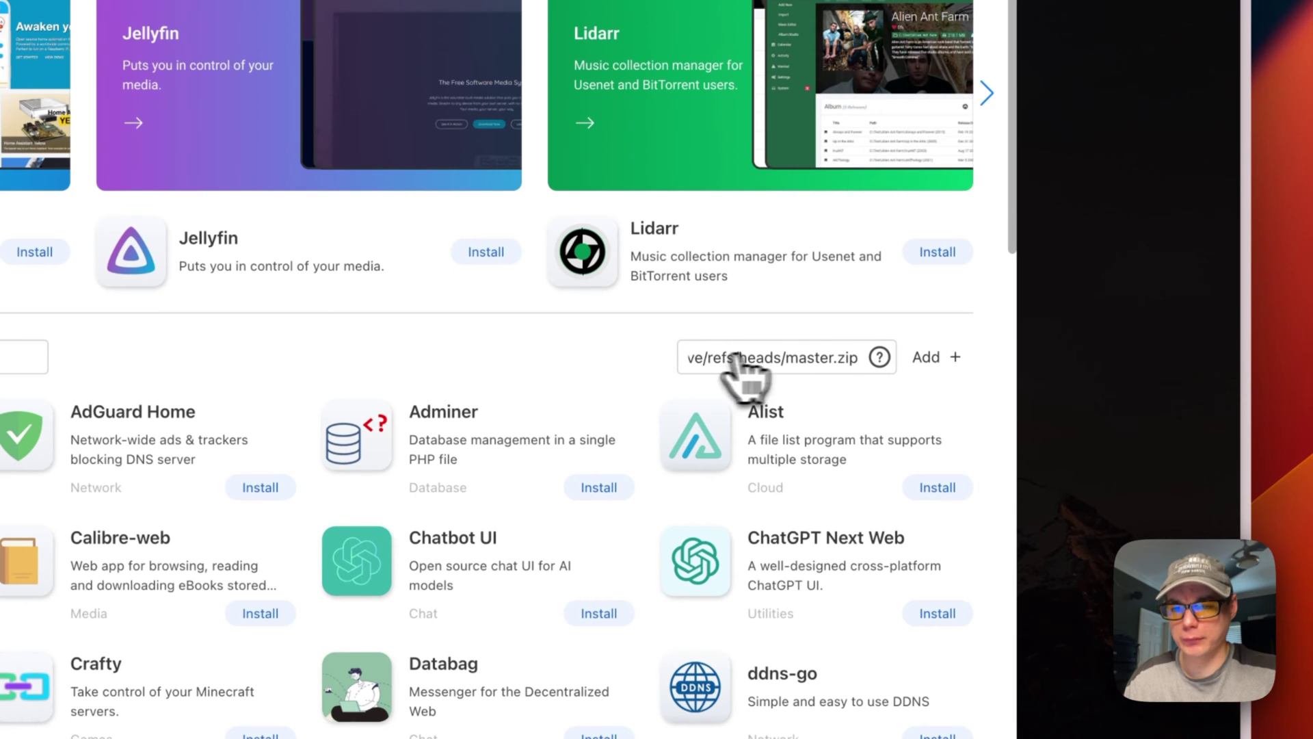
click(939, 357)
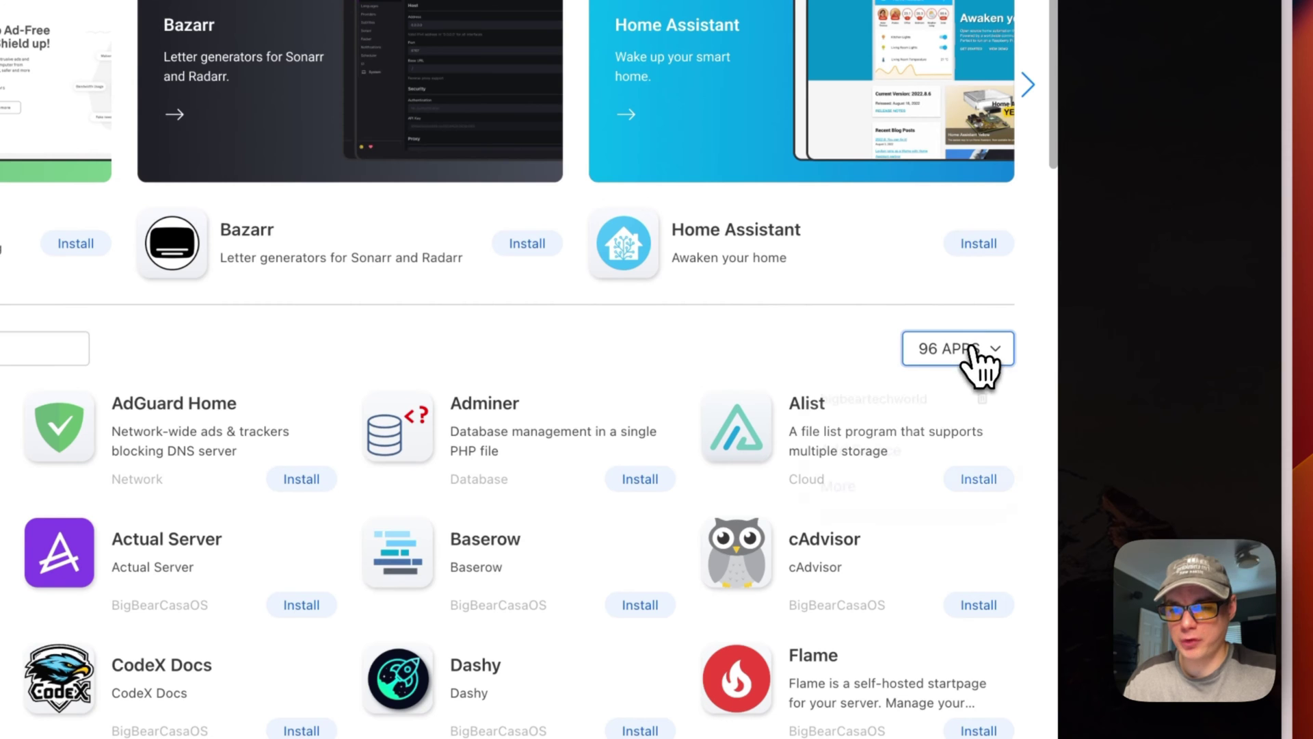
Check the source list and the 96-app category menu, then reload CasaOS.
click(978, 357)
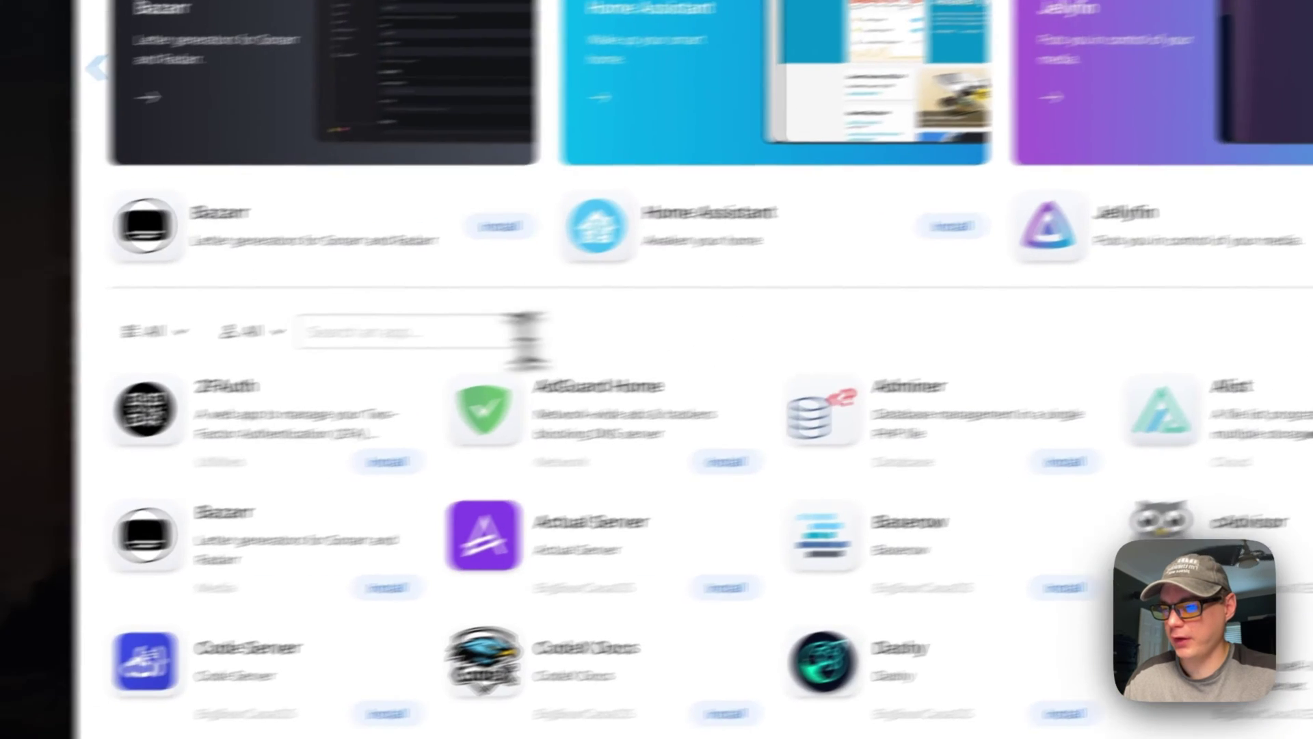
click(13, 348)
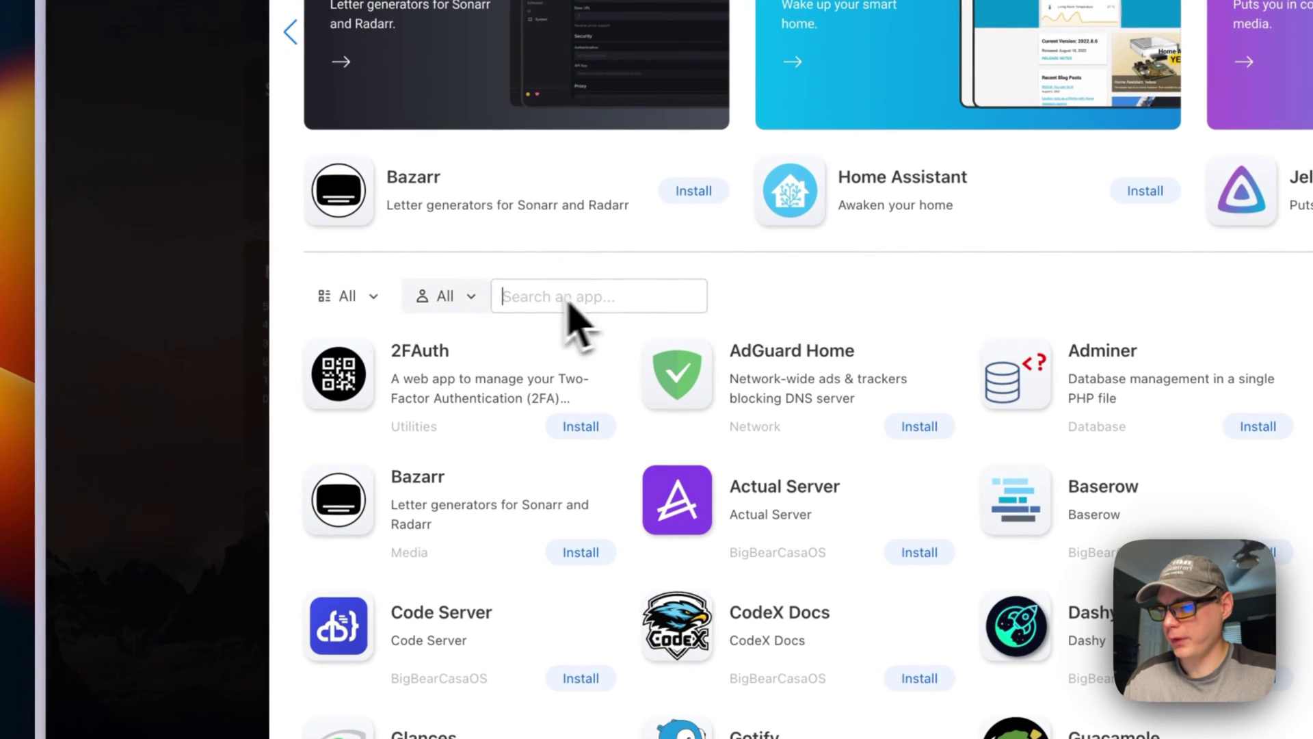
click(338, 301)
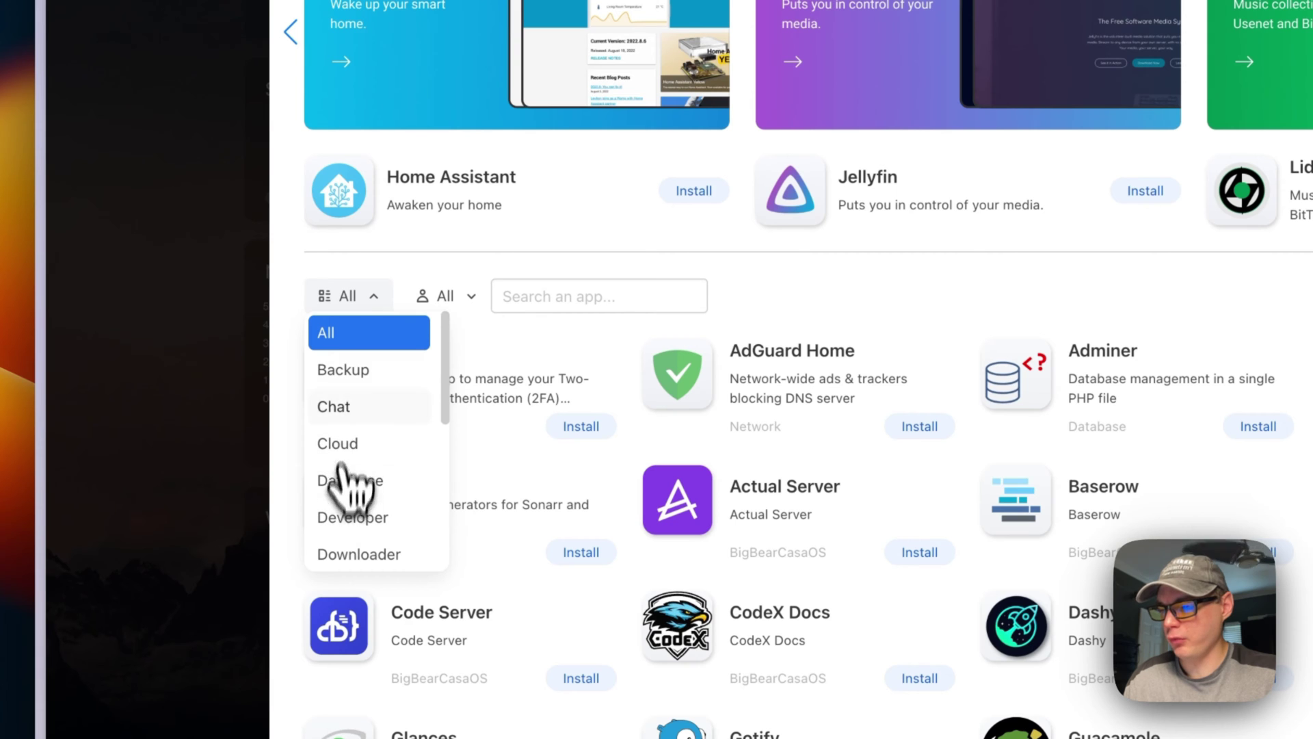
key(super+r)
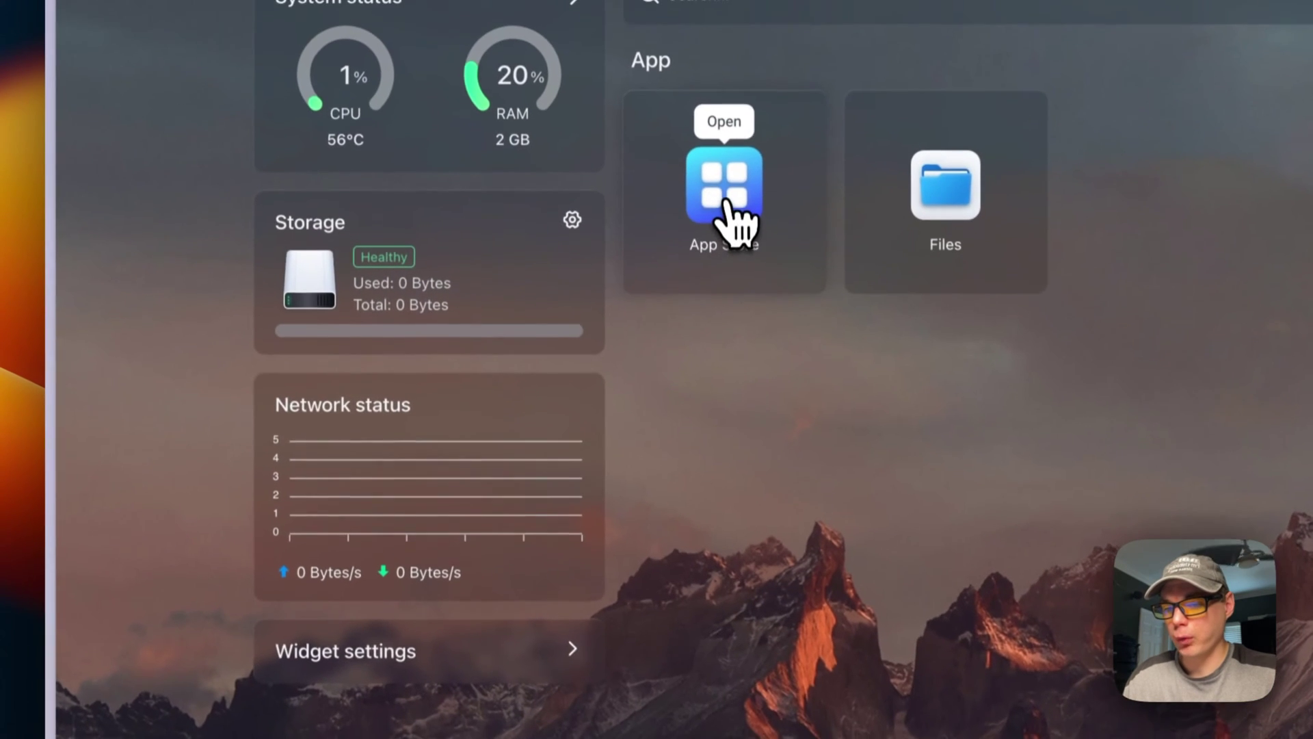
Filter the App Store to the 26 BigBearCasaOS apps and locate Scrypted.
click(733, 227)
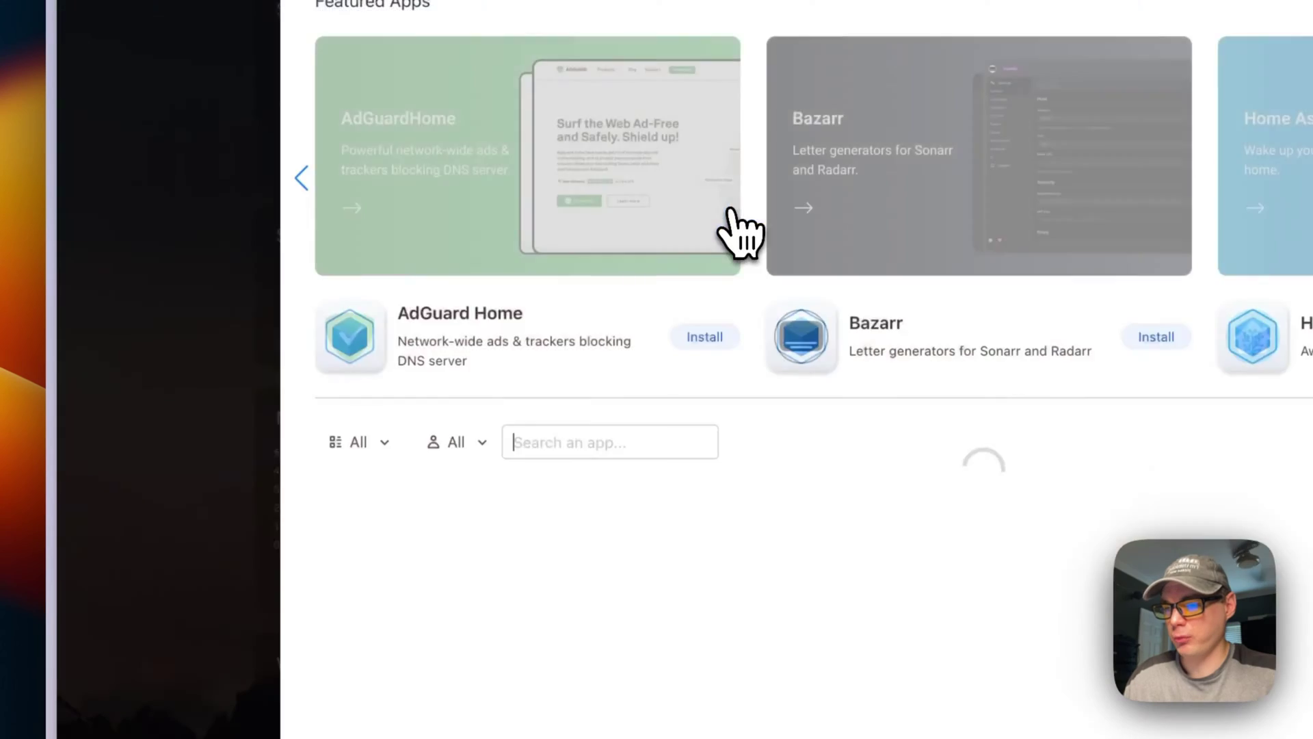
click(381, 446)
scroll(461, 410, down, 5)
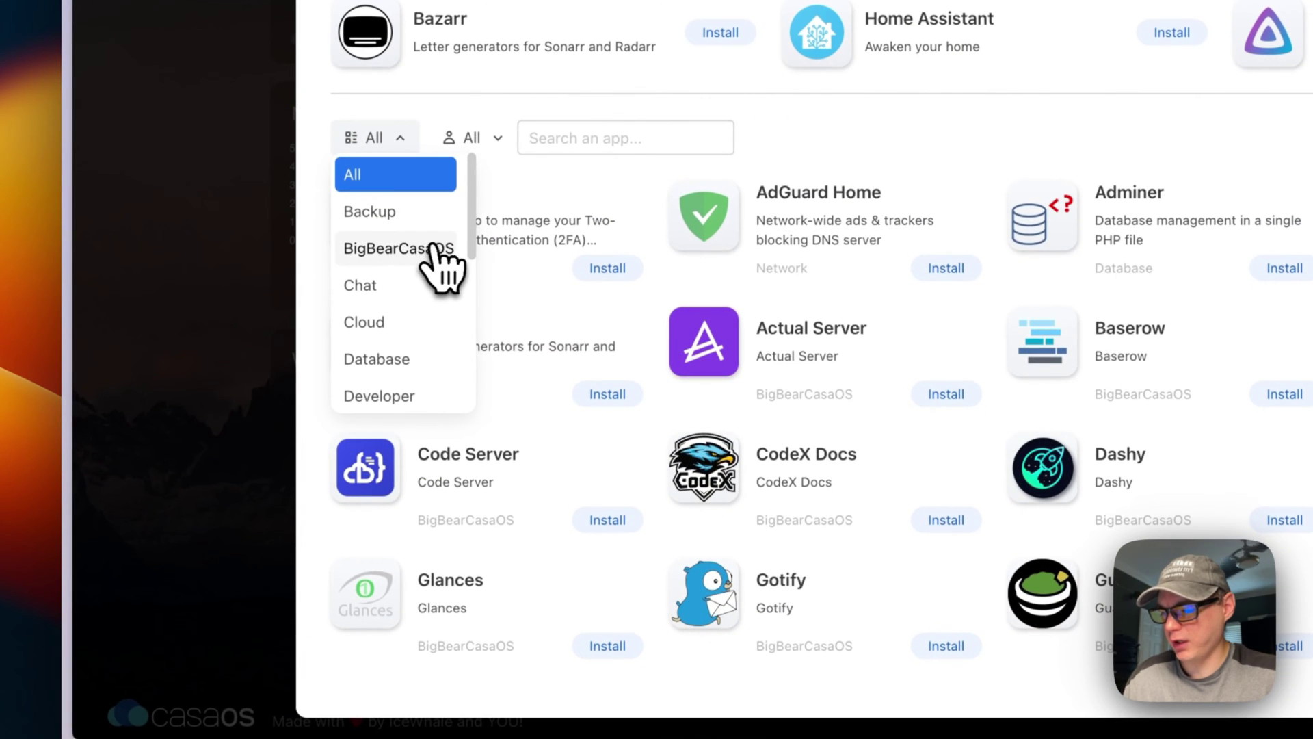
click(393, 247)
scroll(704, 294, down, 5)
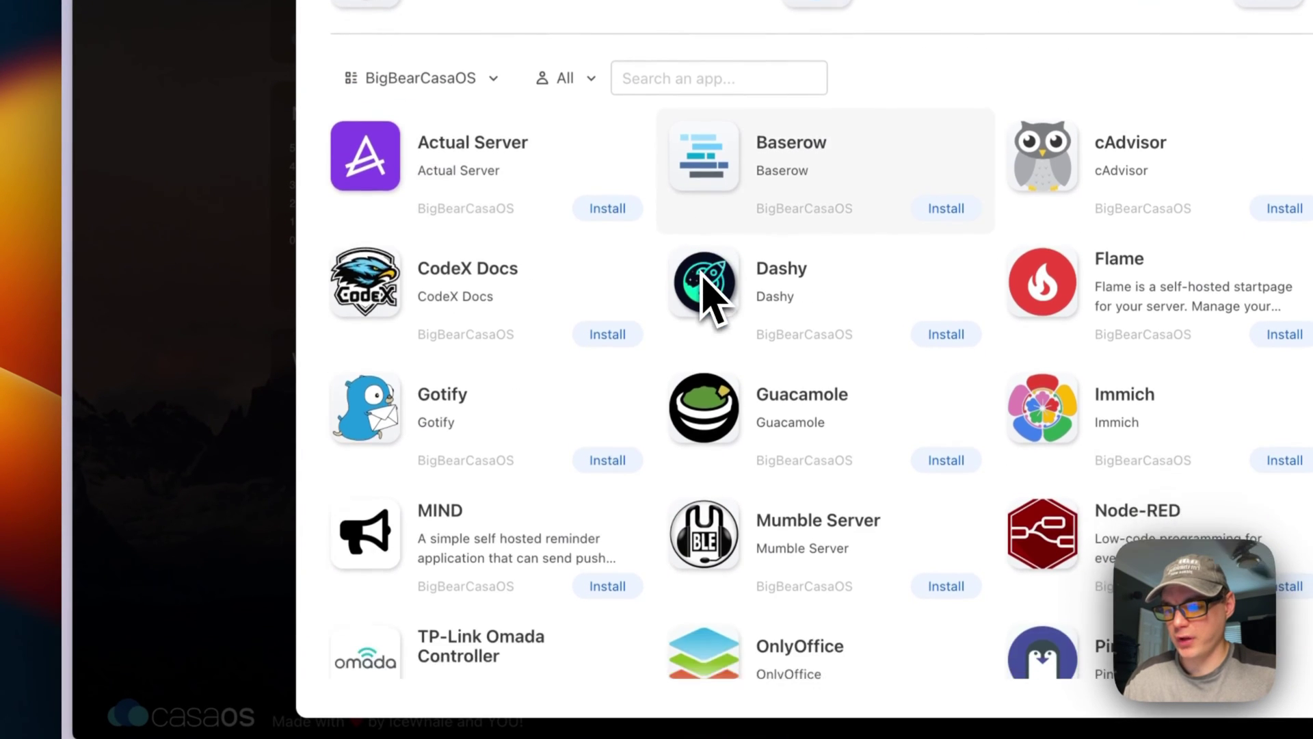
scroll(711, 301, down, 1)
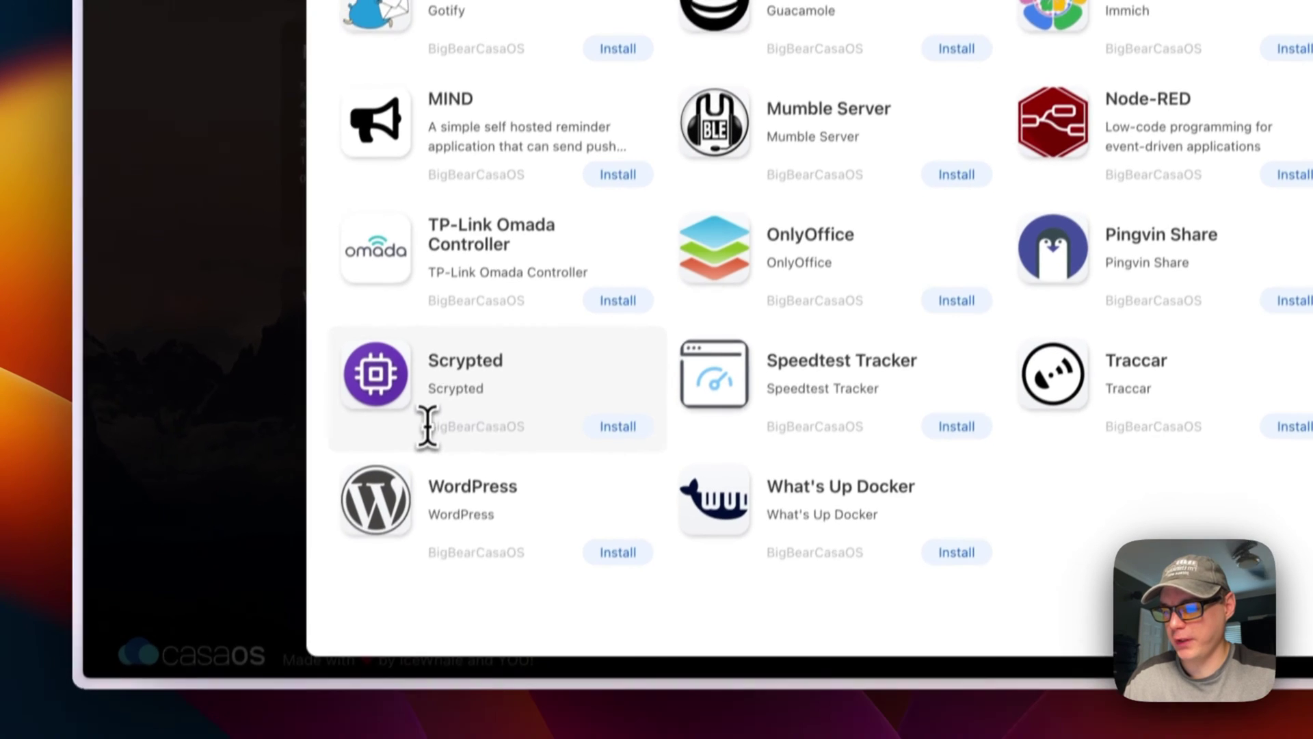
drag(417, 487, 514, 488)
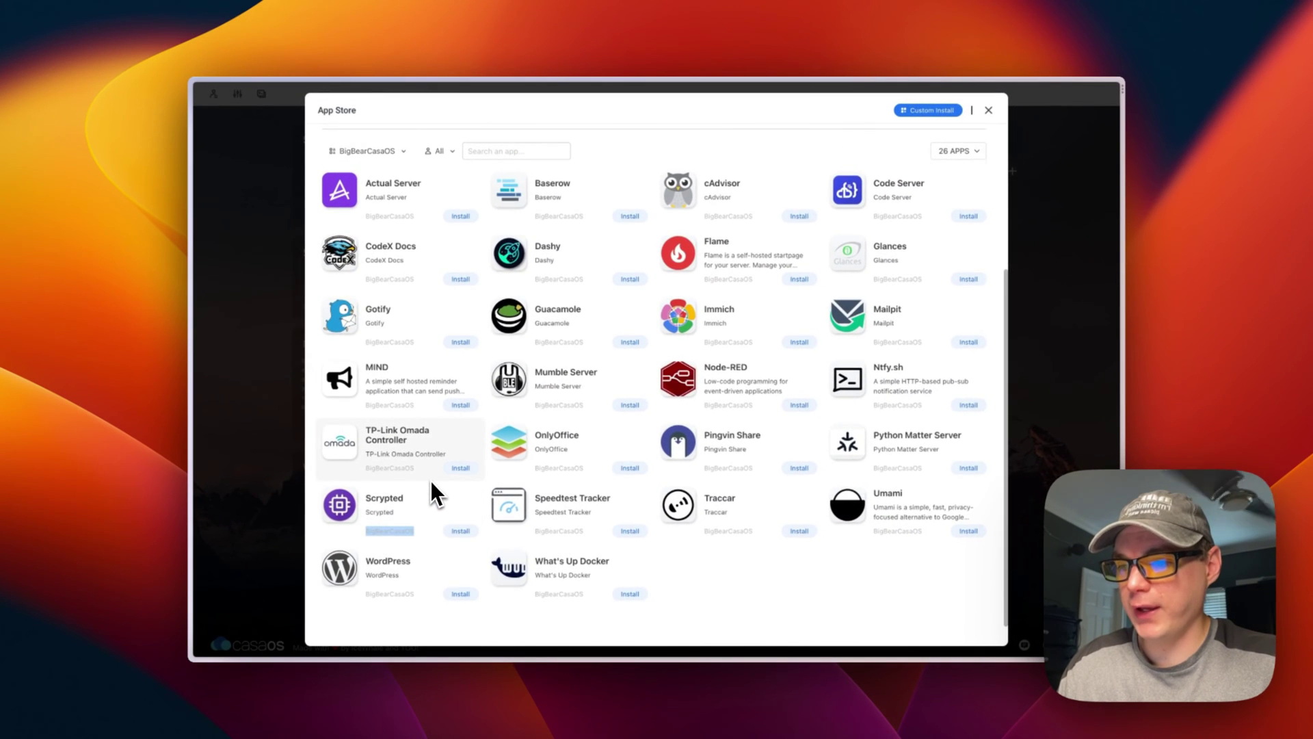
scroll(430, 482, up, 5)
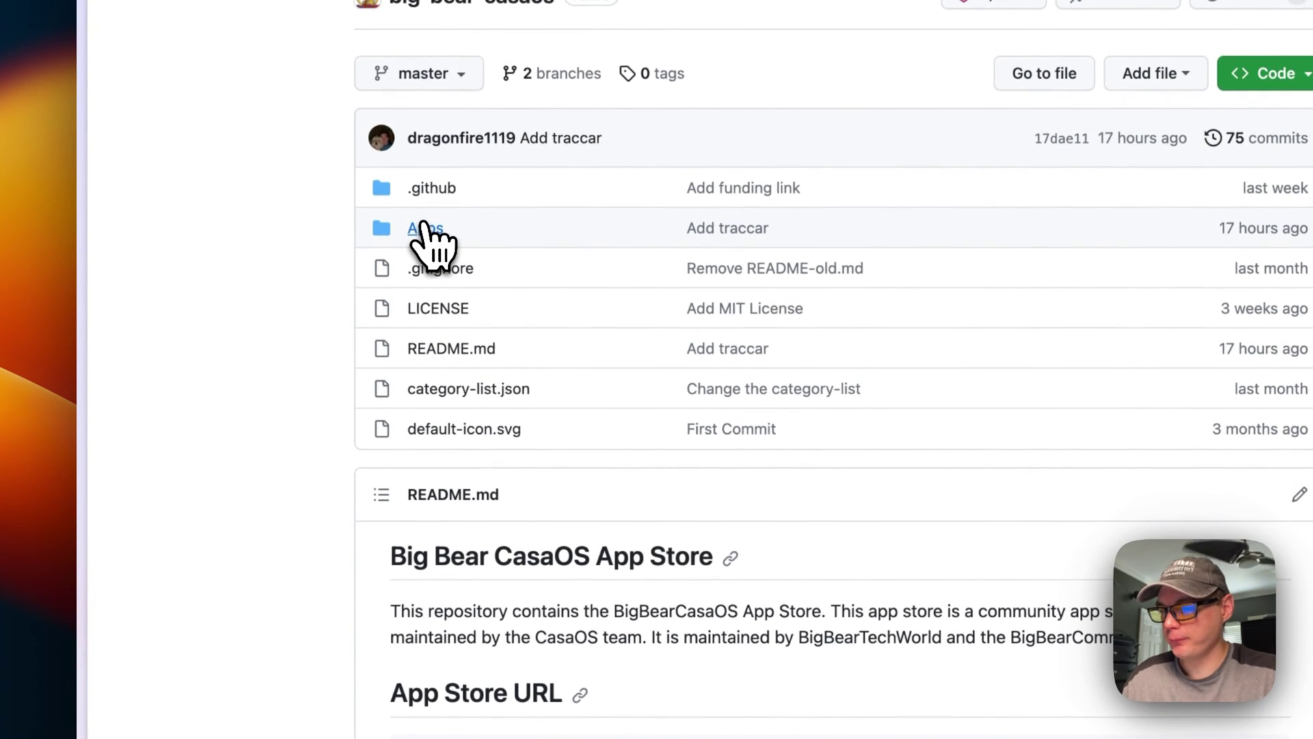
Open Apps/scrypted/docker-compose.yml in the big-bear-casaos repository.
click(424, 231)
scroll(572, 440, down, 6)
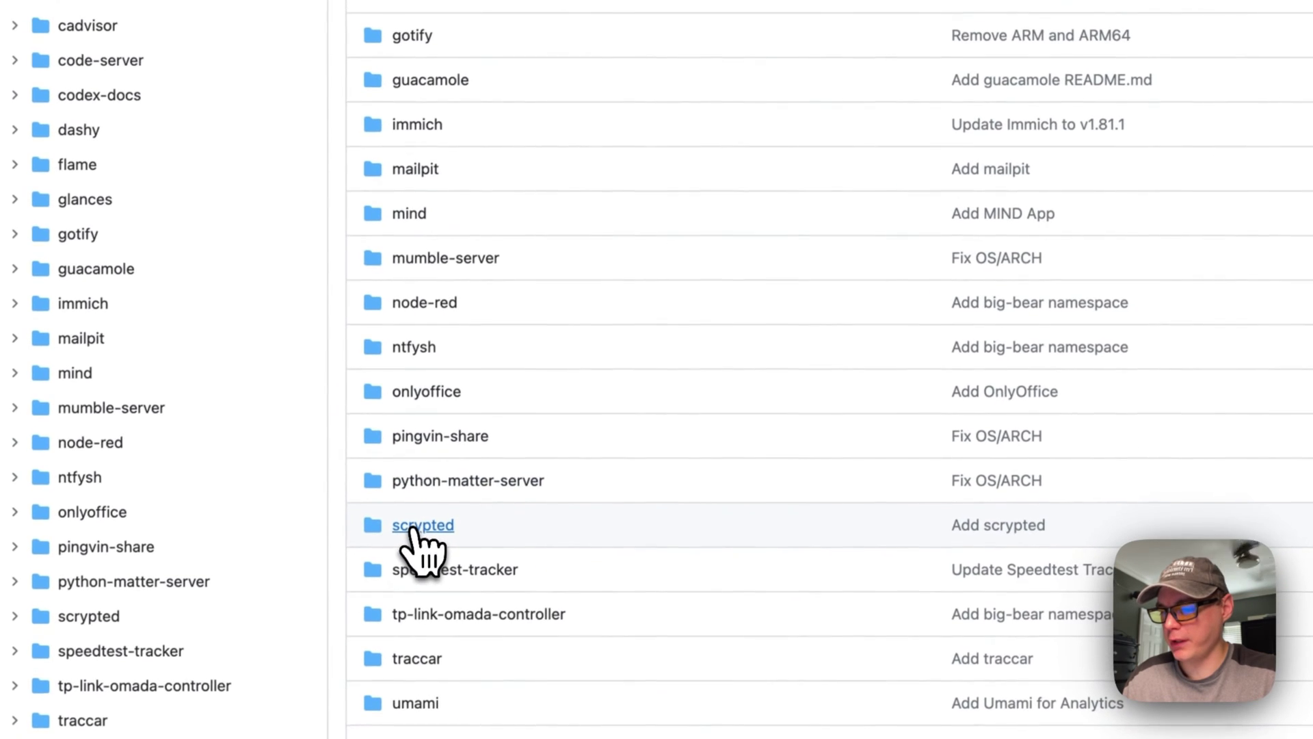
click(412, 525)
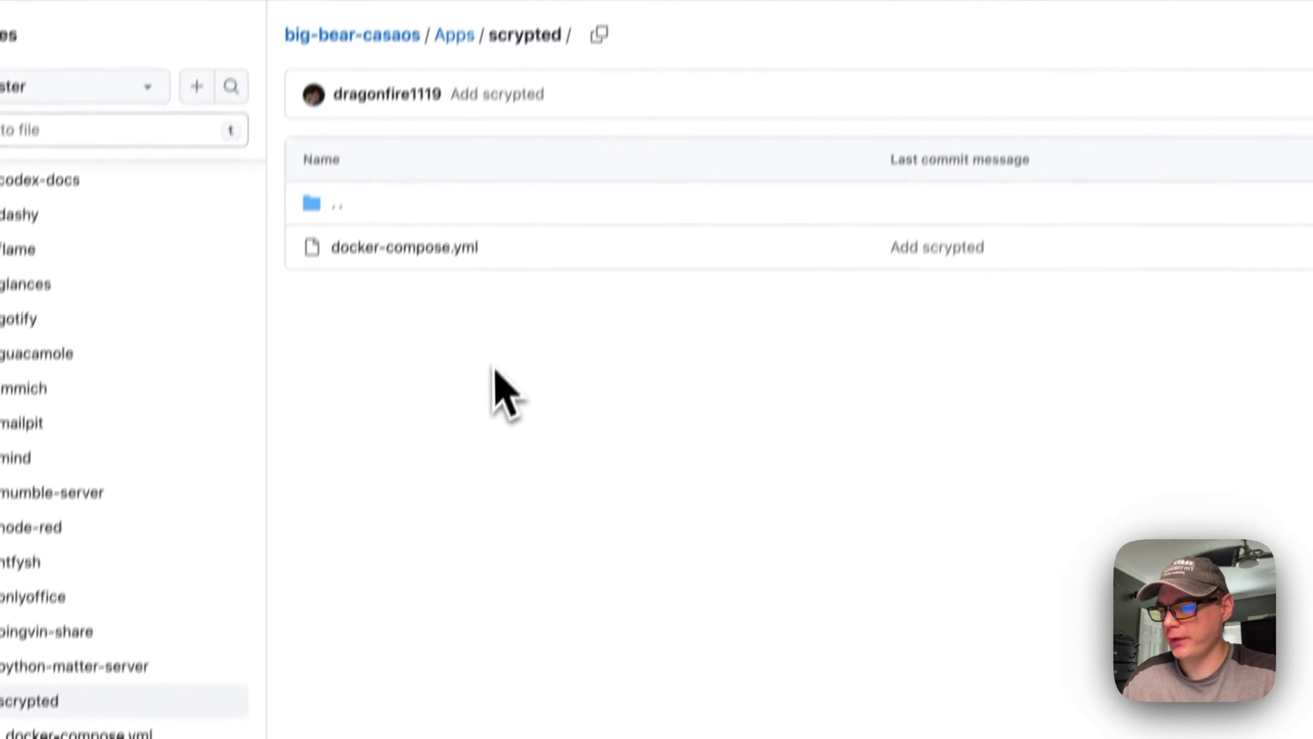
click(397, 301)
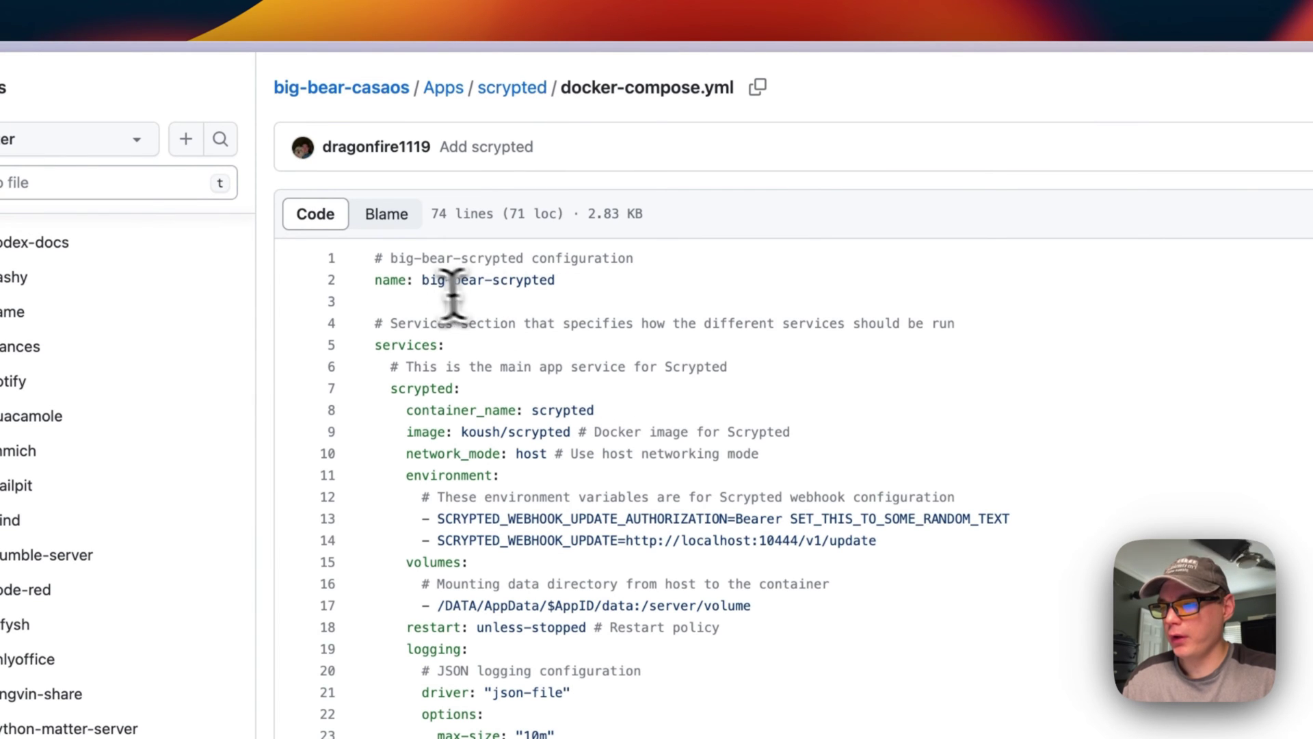
Highlight the name, services, container name, koush/scrypted image and network_mode: host lines.
drag(381, 277, 581, 278)
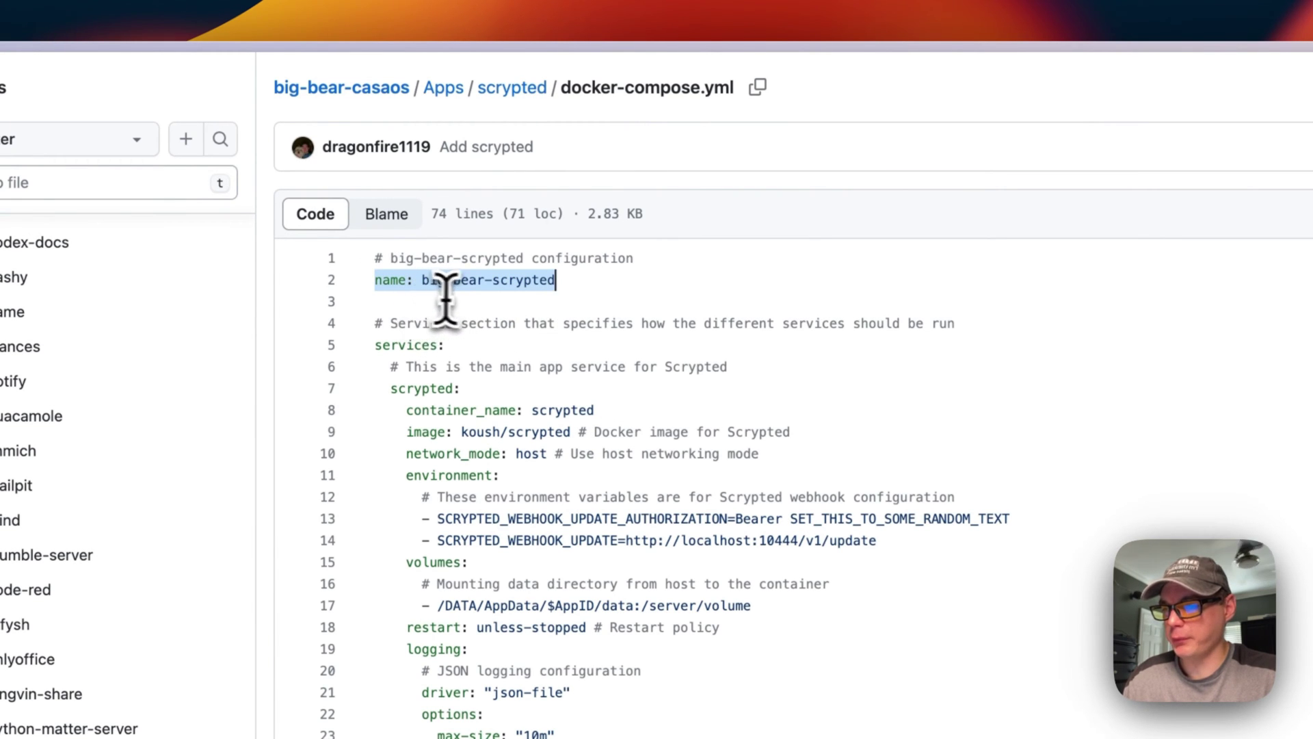
key(Right)
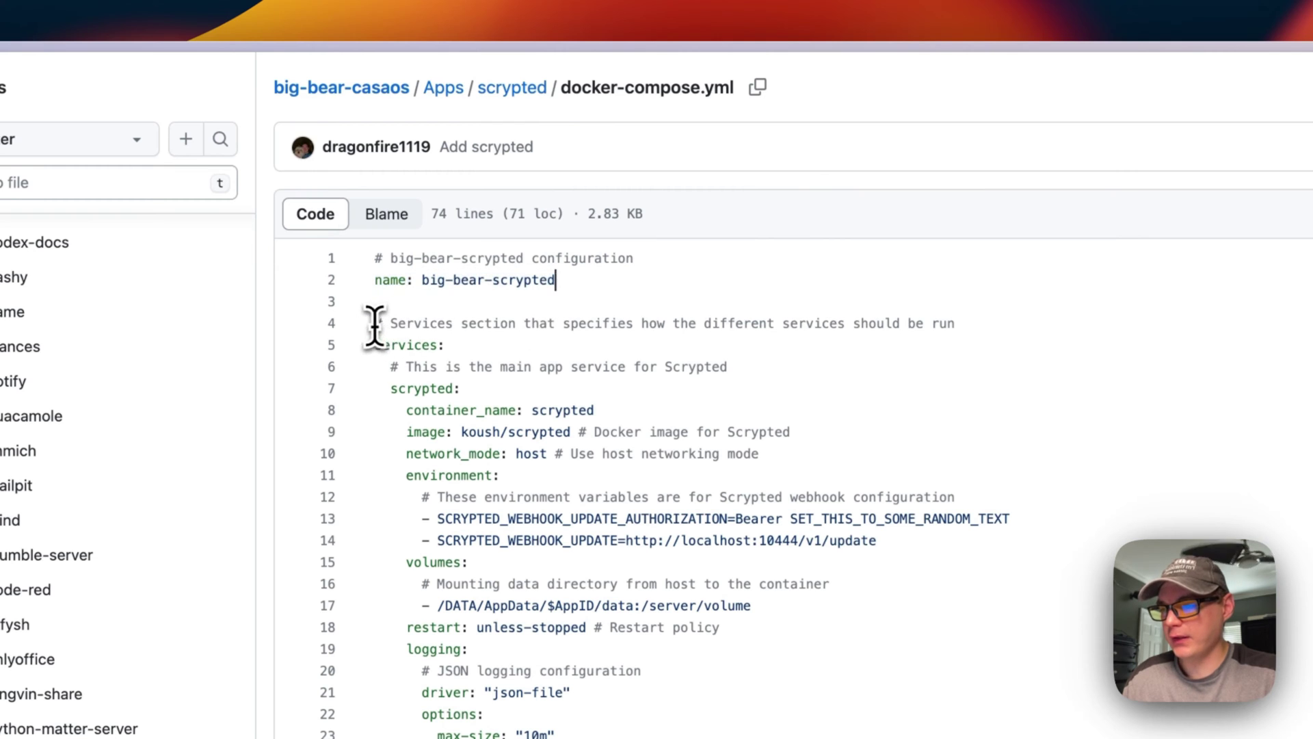
drag(375, 327, 462, 383)
double_click(403, 346)
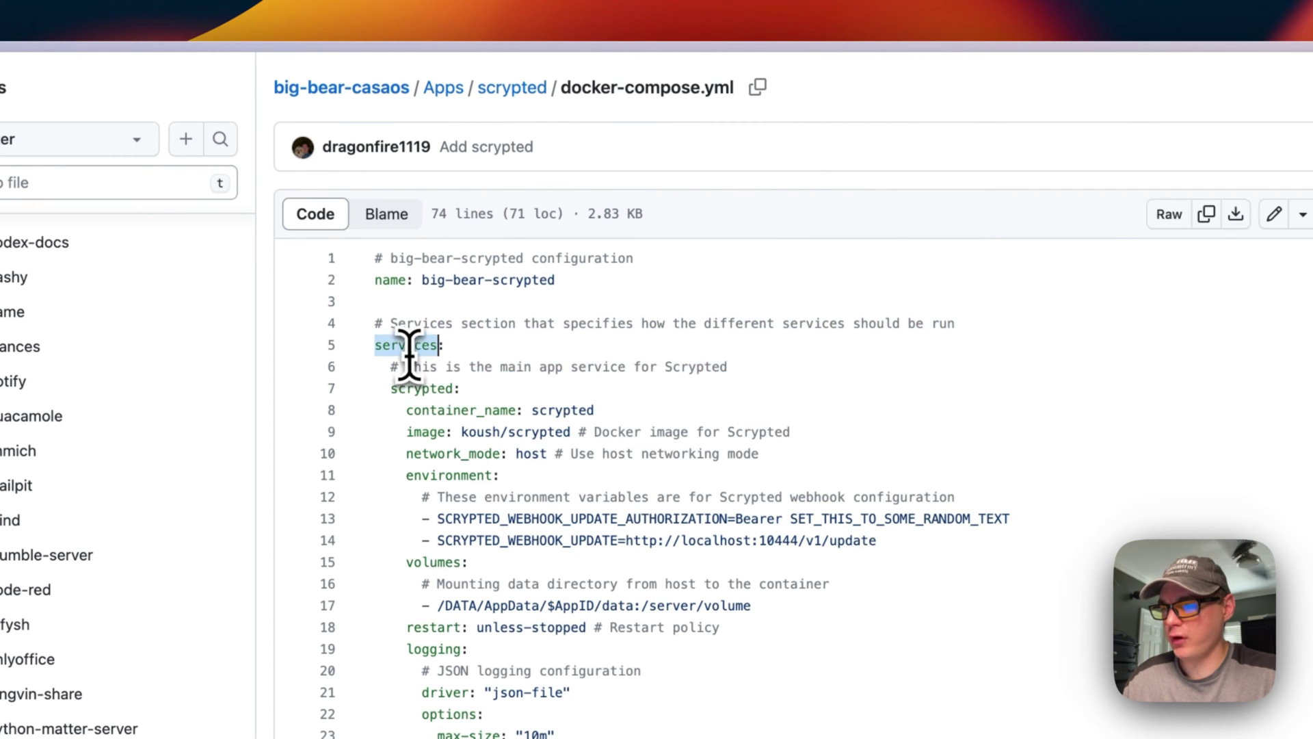
double_click(414, 388)
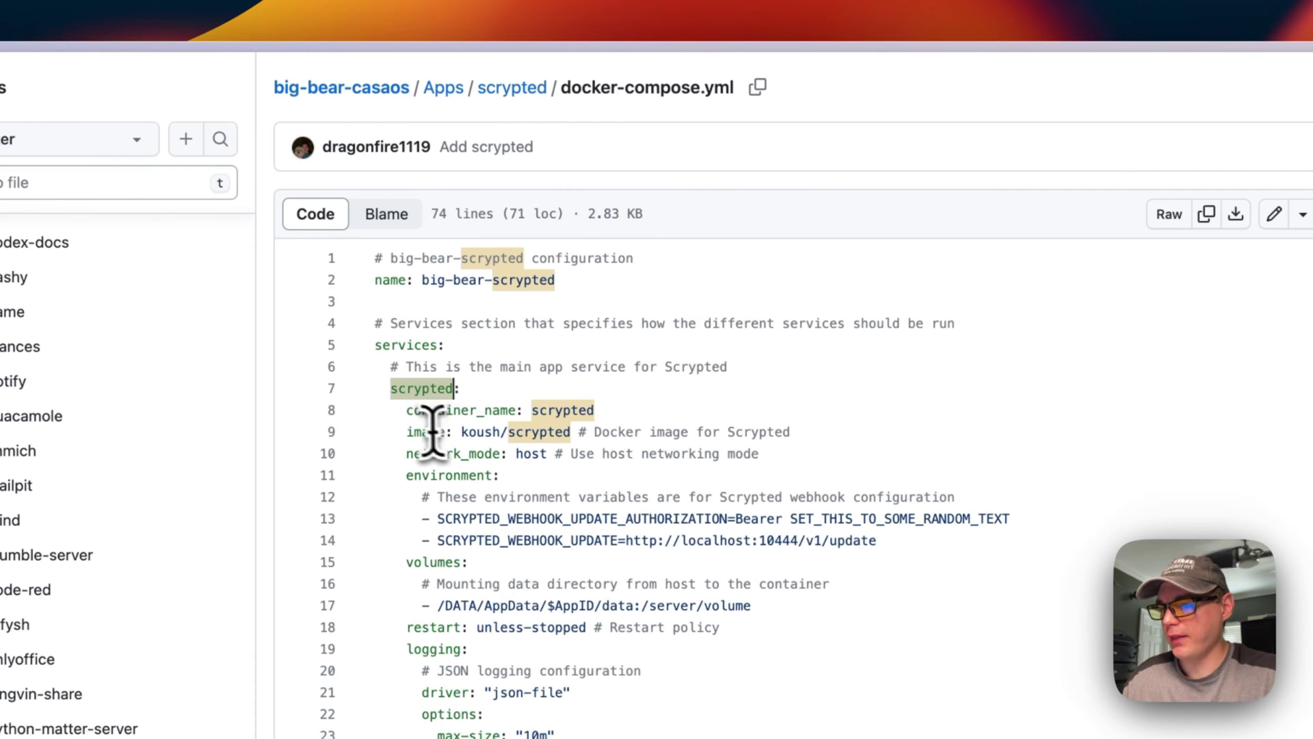
drag(413, 410, 643, 411)
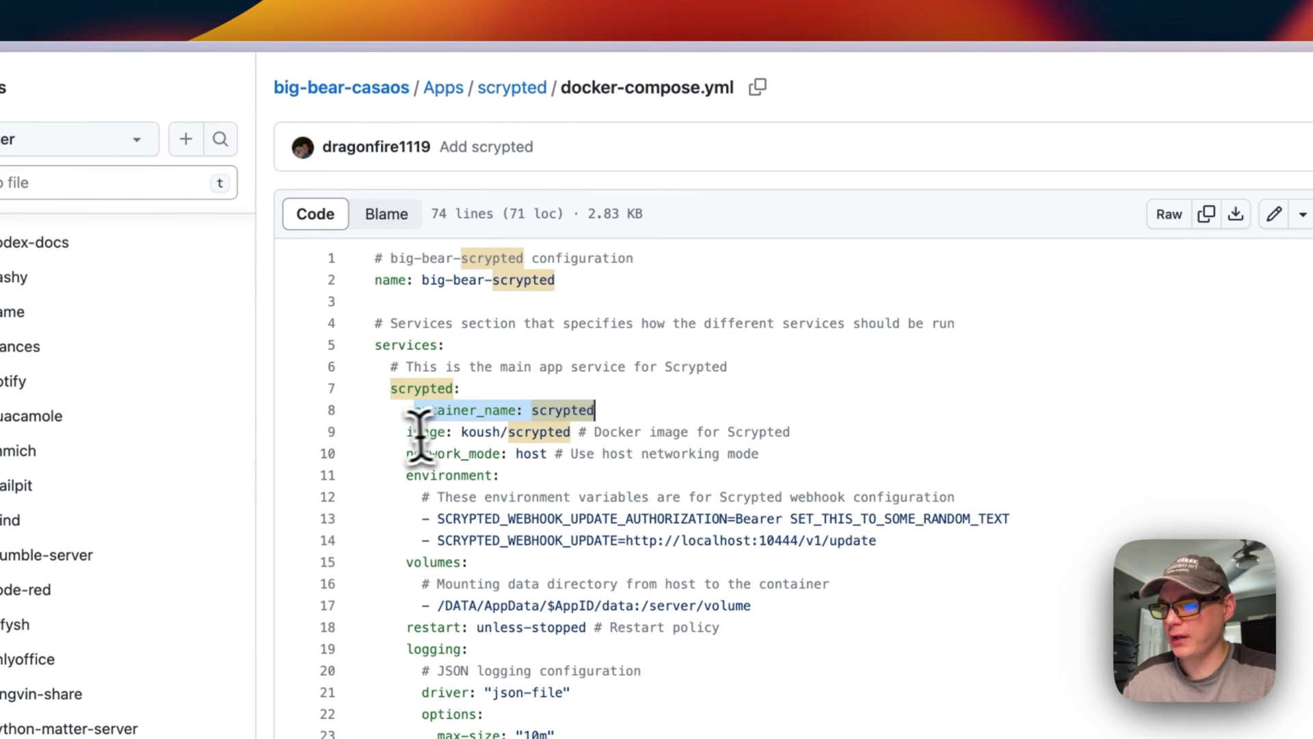
drag(407, 431, 776, 432)
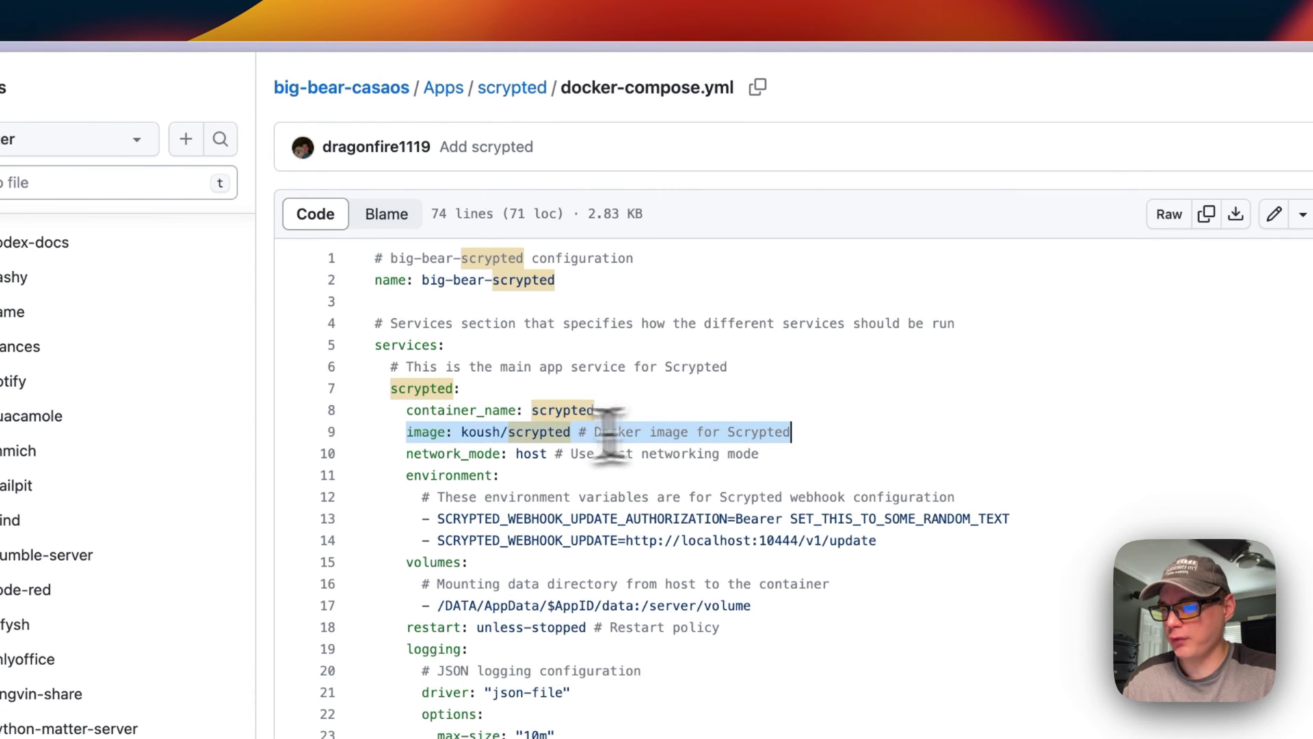
drag(502, 432, 465, 432)
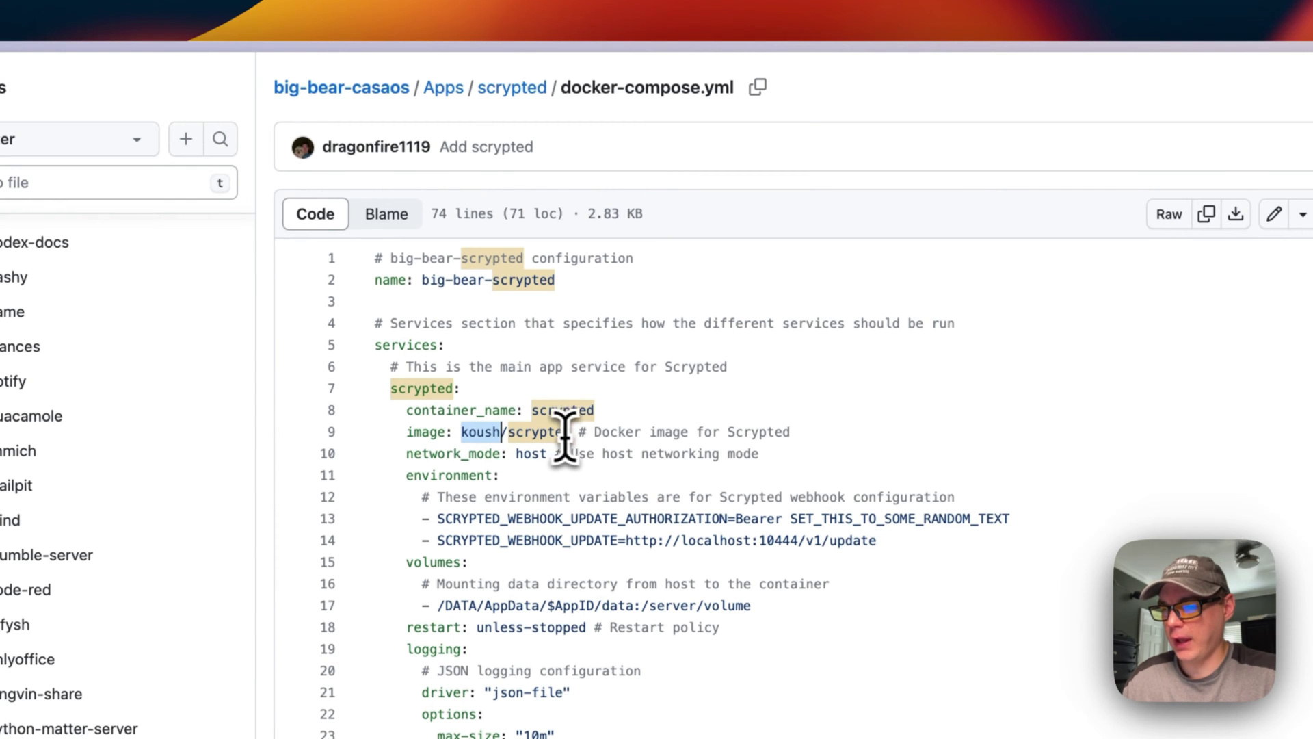
triple_click(424, 453)
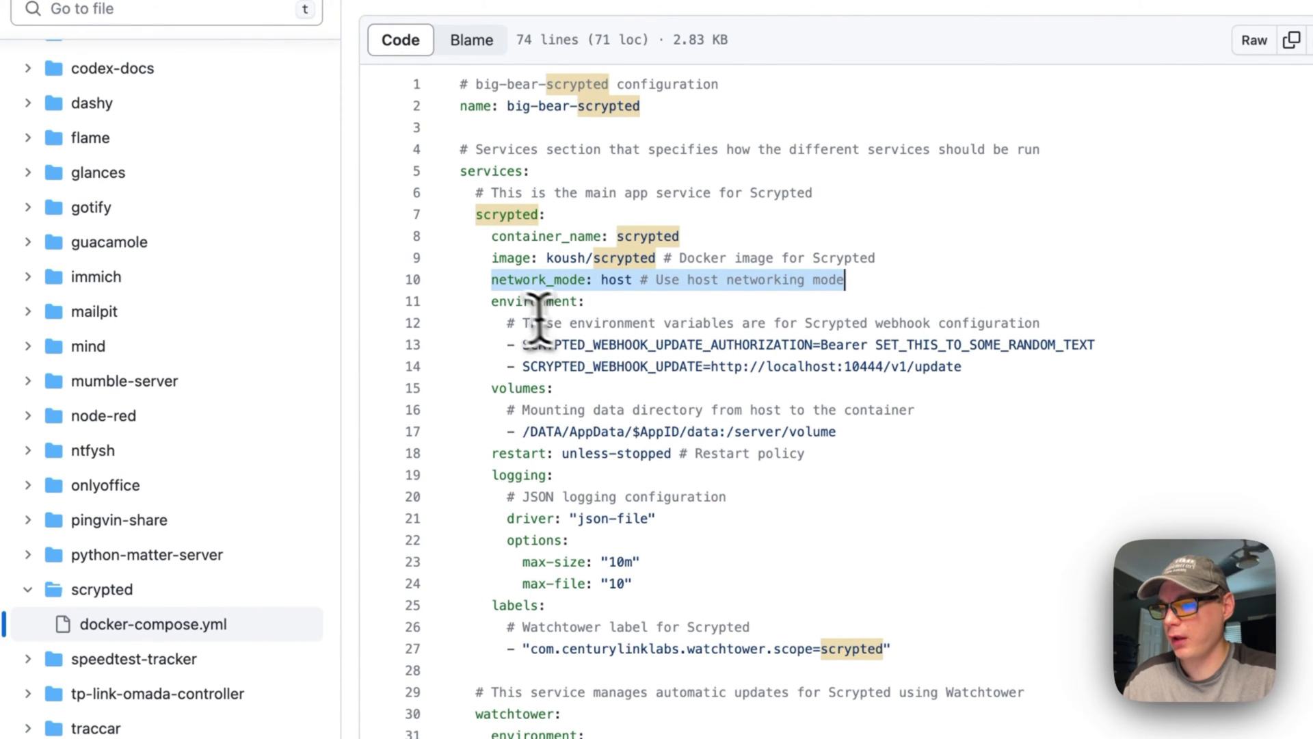
drag(491, 301, 967, 364)
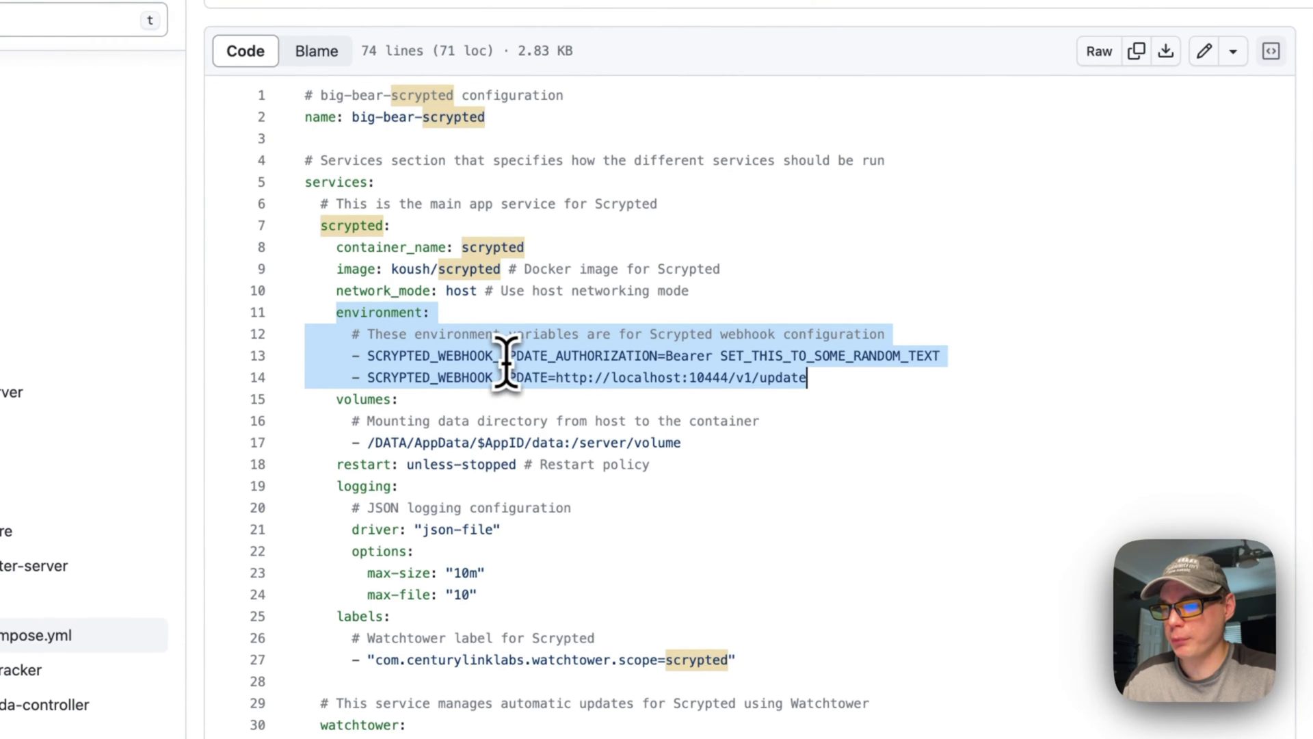
double_click(753, 355)
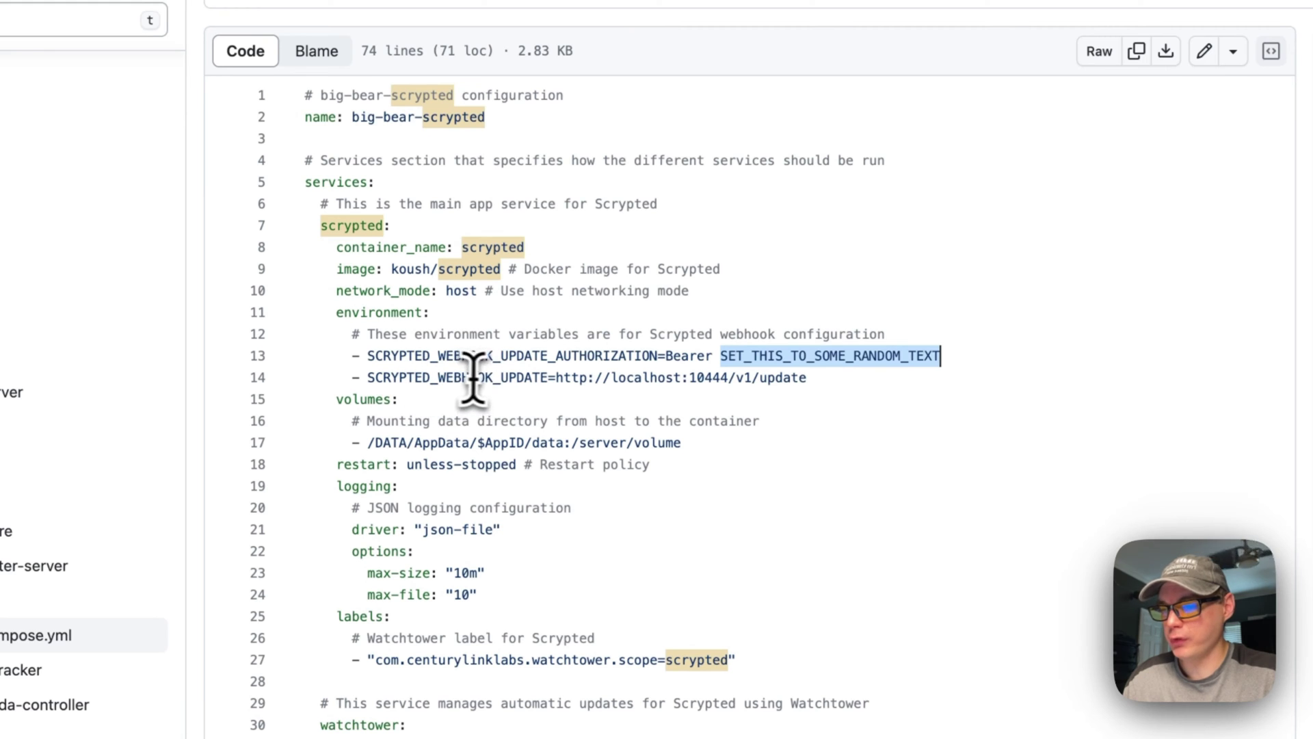
drag(368, 377, 811, 379)
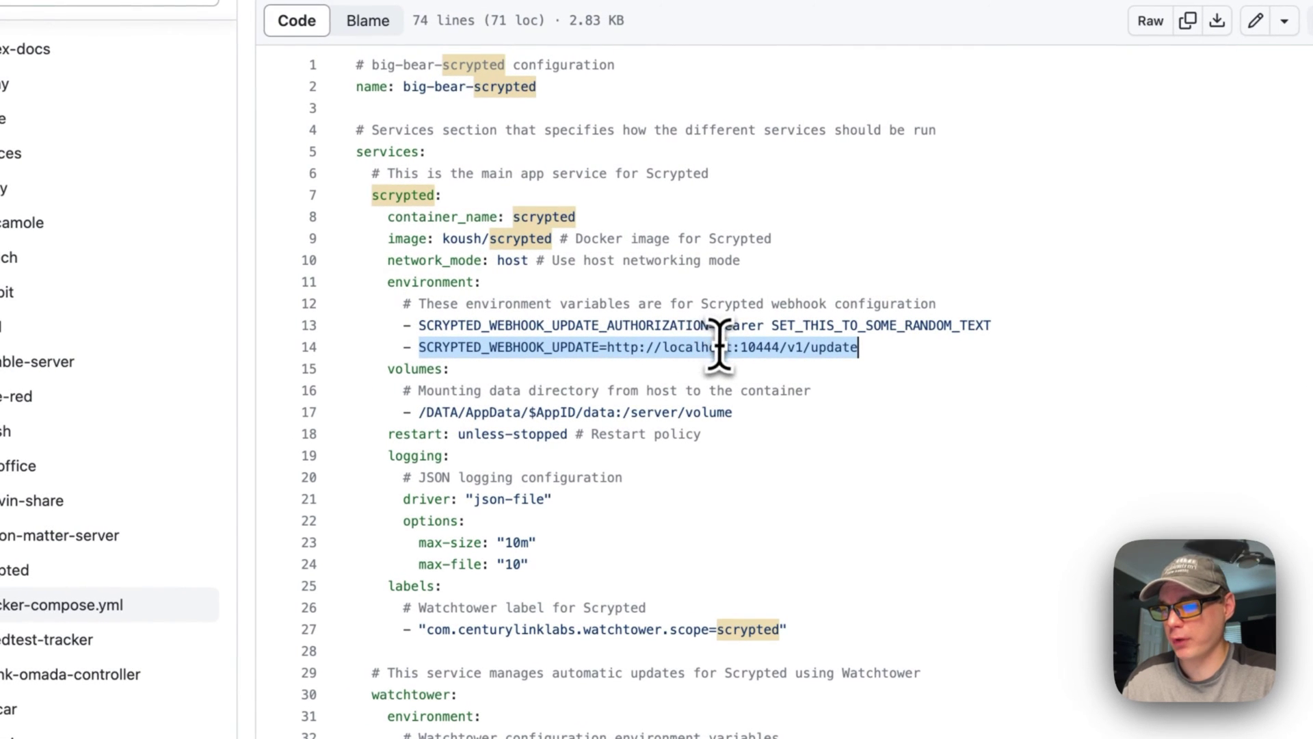
drag(389, 374, 846, 402)
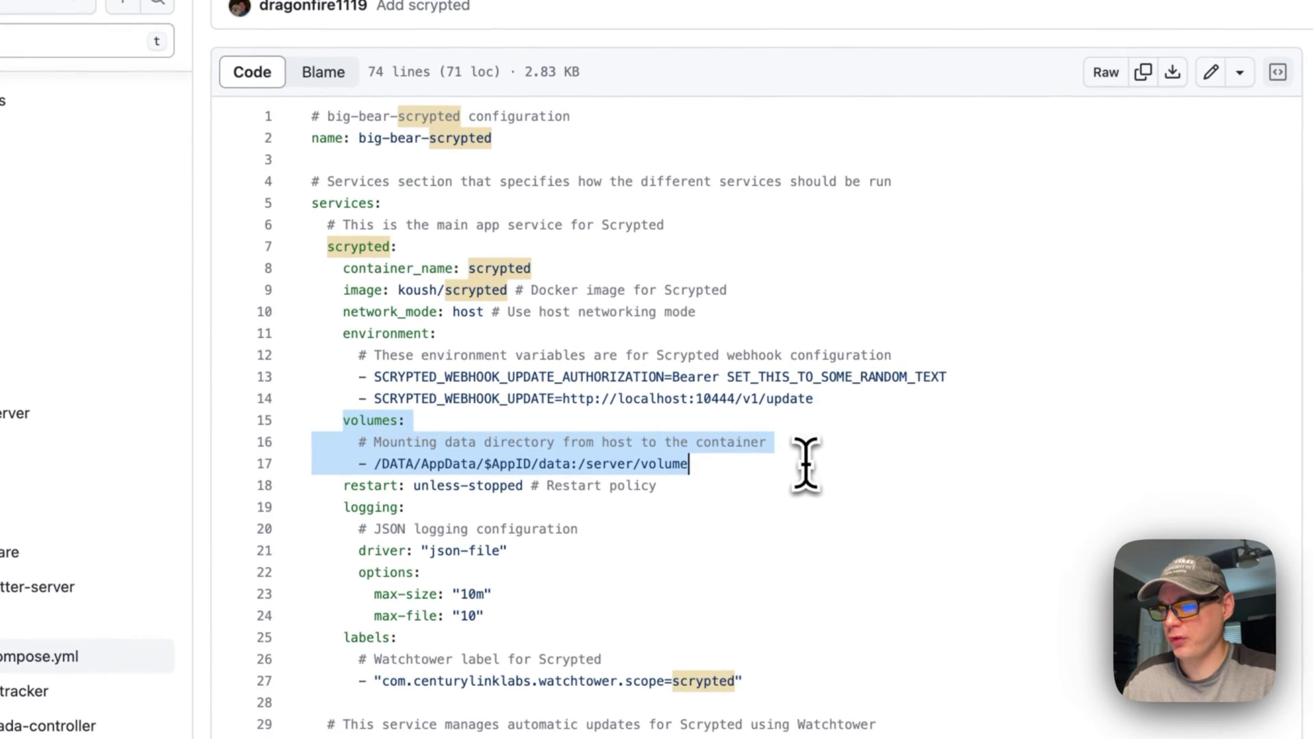
click(489, 463)
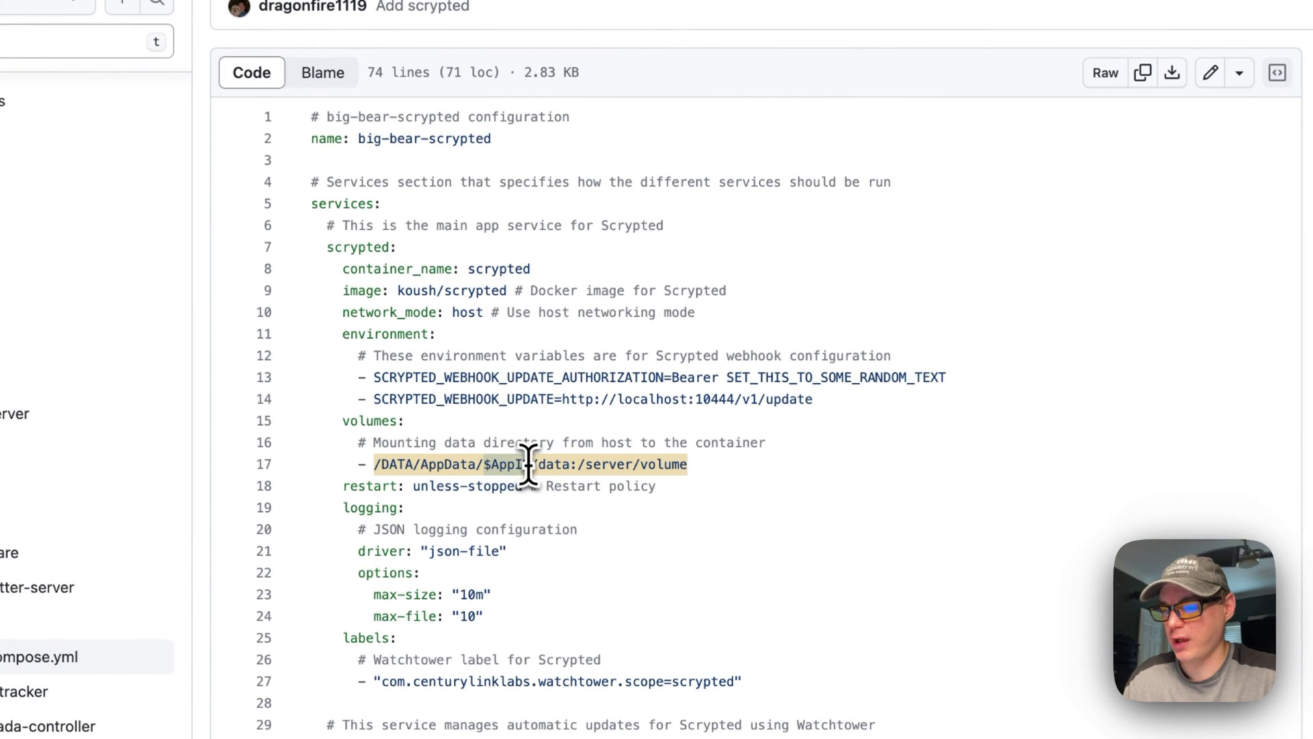
drag(357, 138, 641, 138)
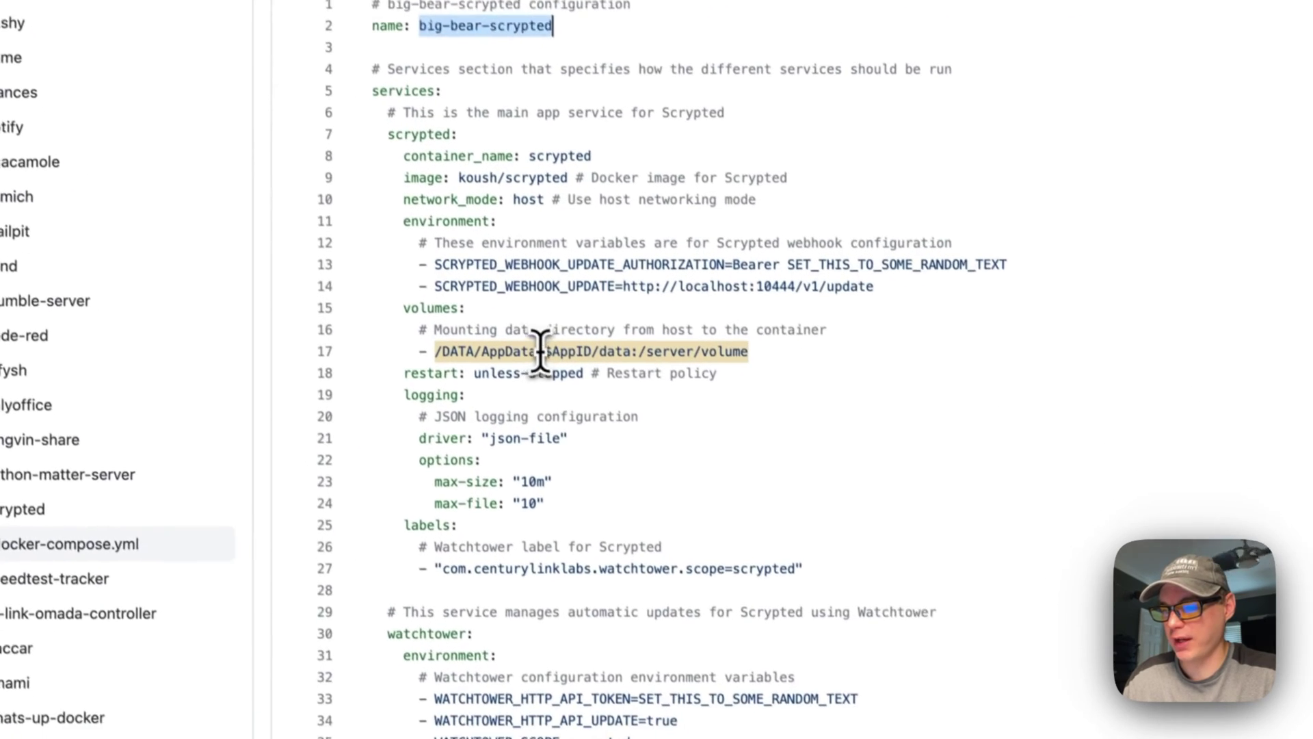
click(638, 526)
drag(539, 338, 572, 338)
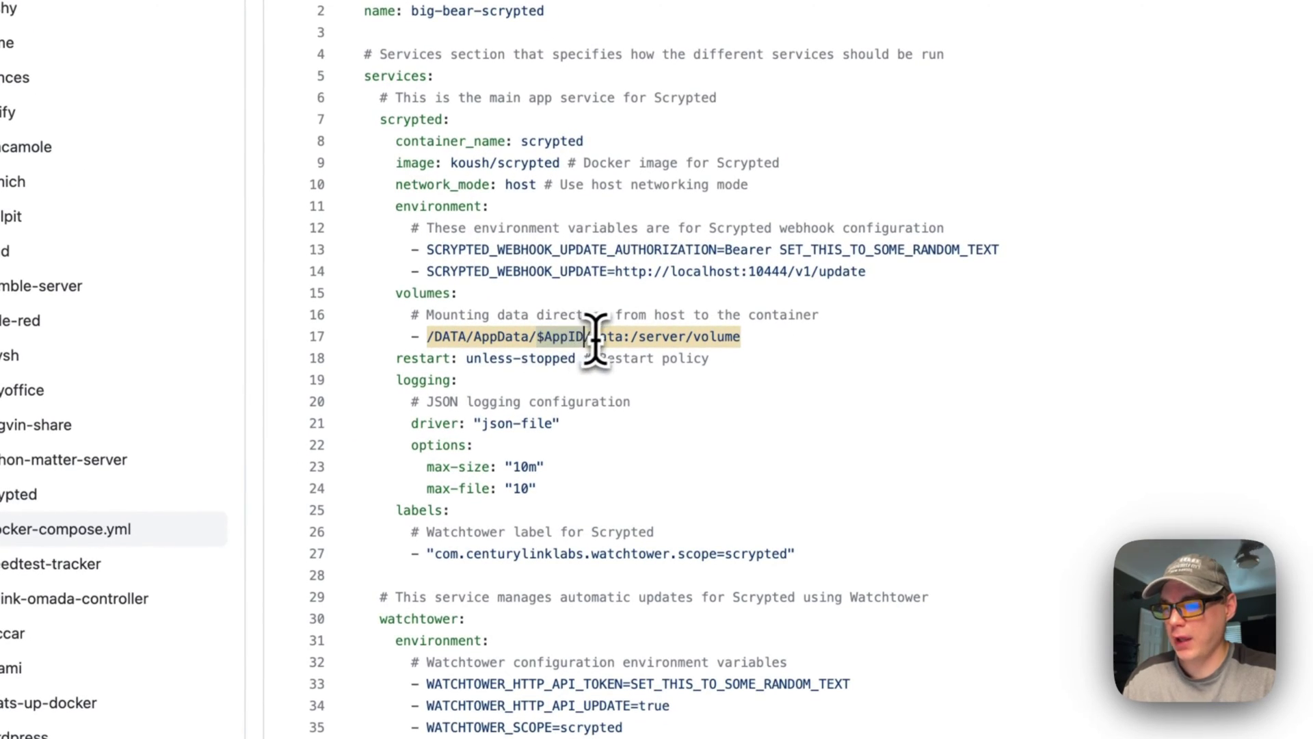
drag(427, 337, 816, 340)
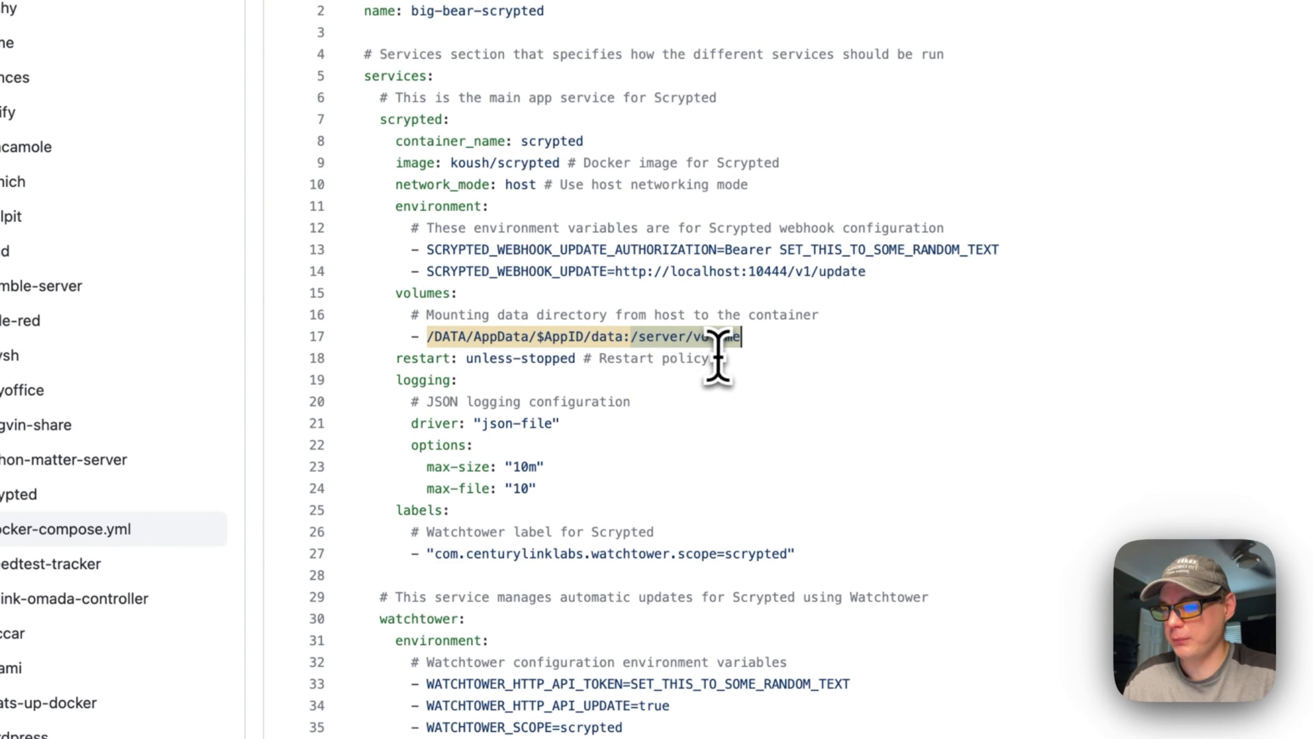
drag(396, 358, 805, 363)
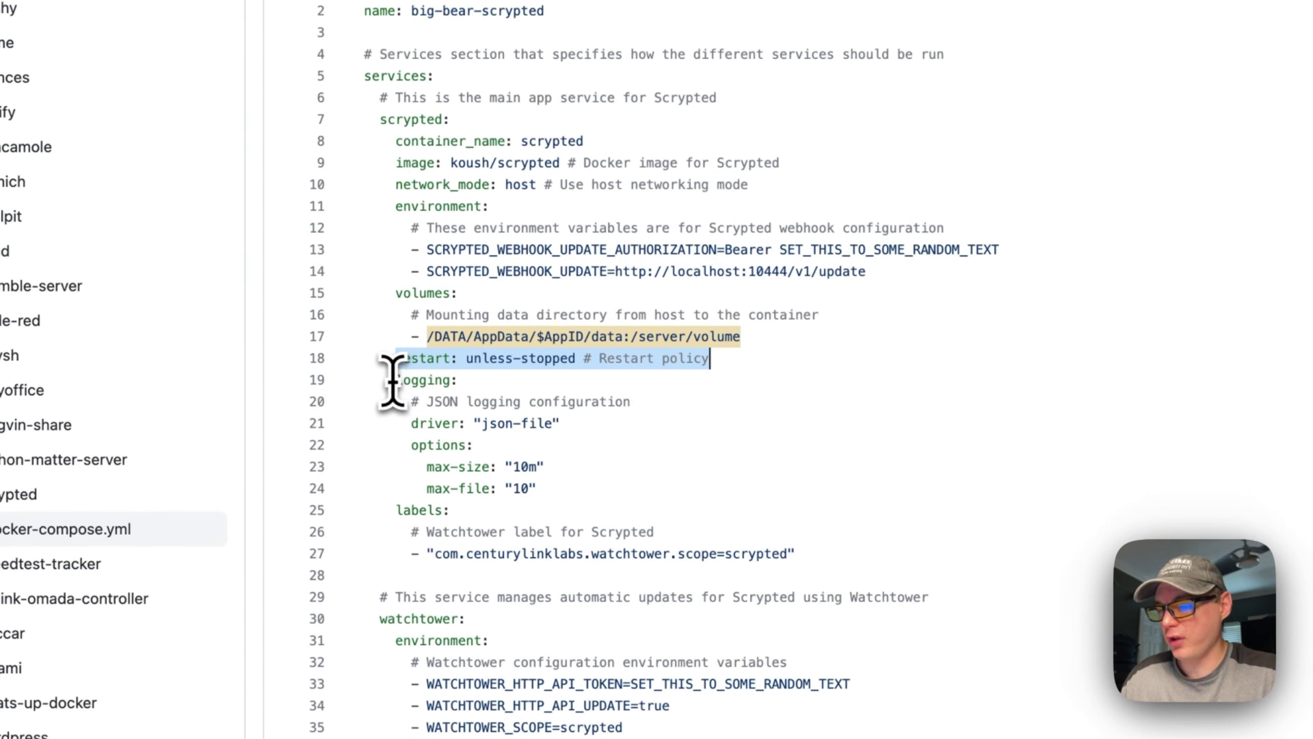
drag(396, 379, 534, 484)
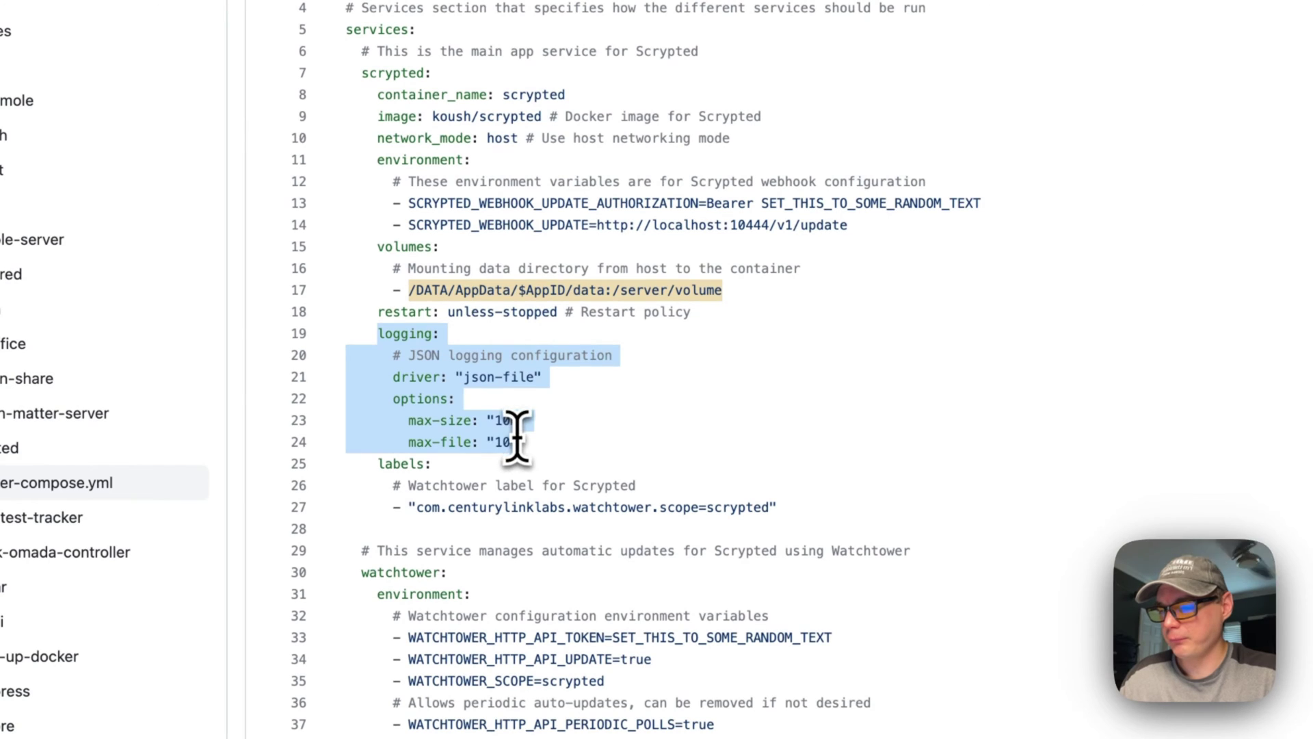
drag(394, 376, 689, 373)
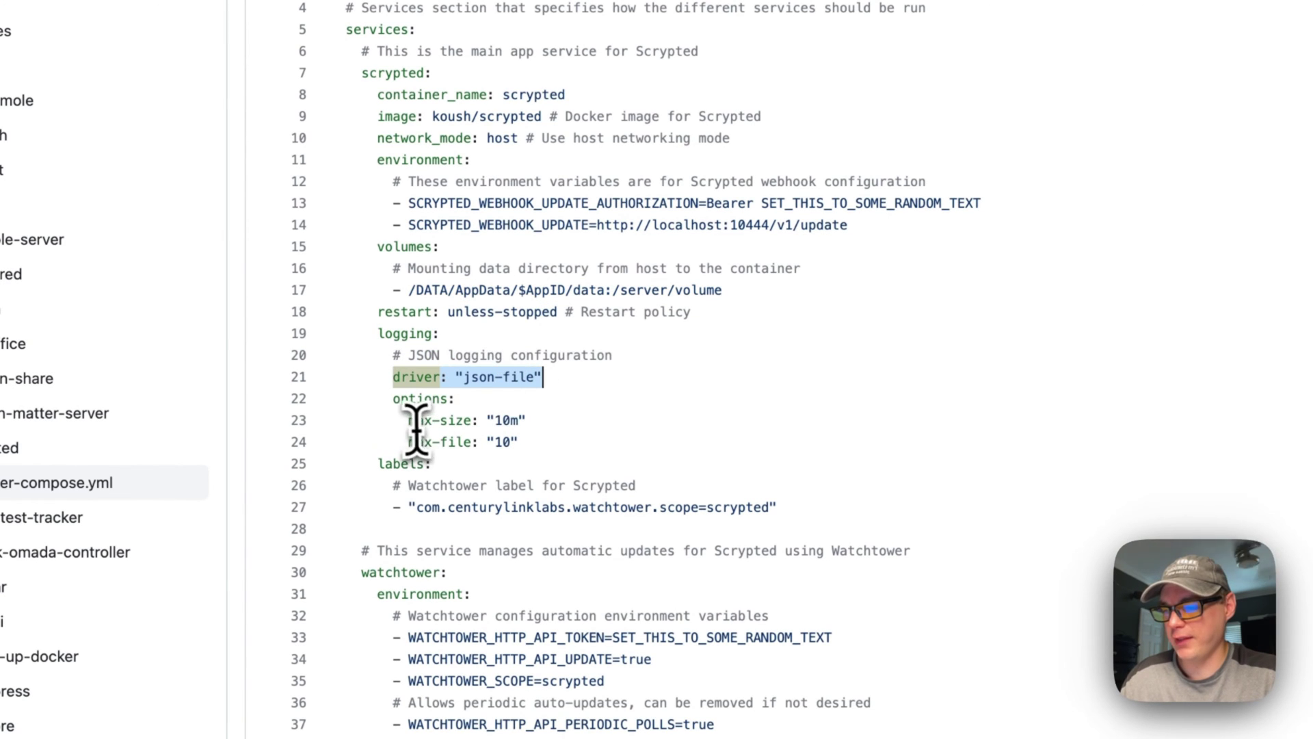
drag(411, 421, 669, 424)
key(Right)
drag(411, 443, 577, 445)
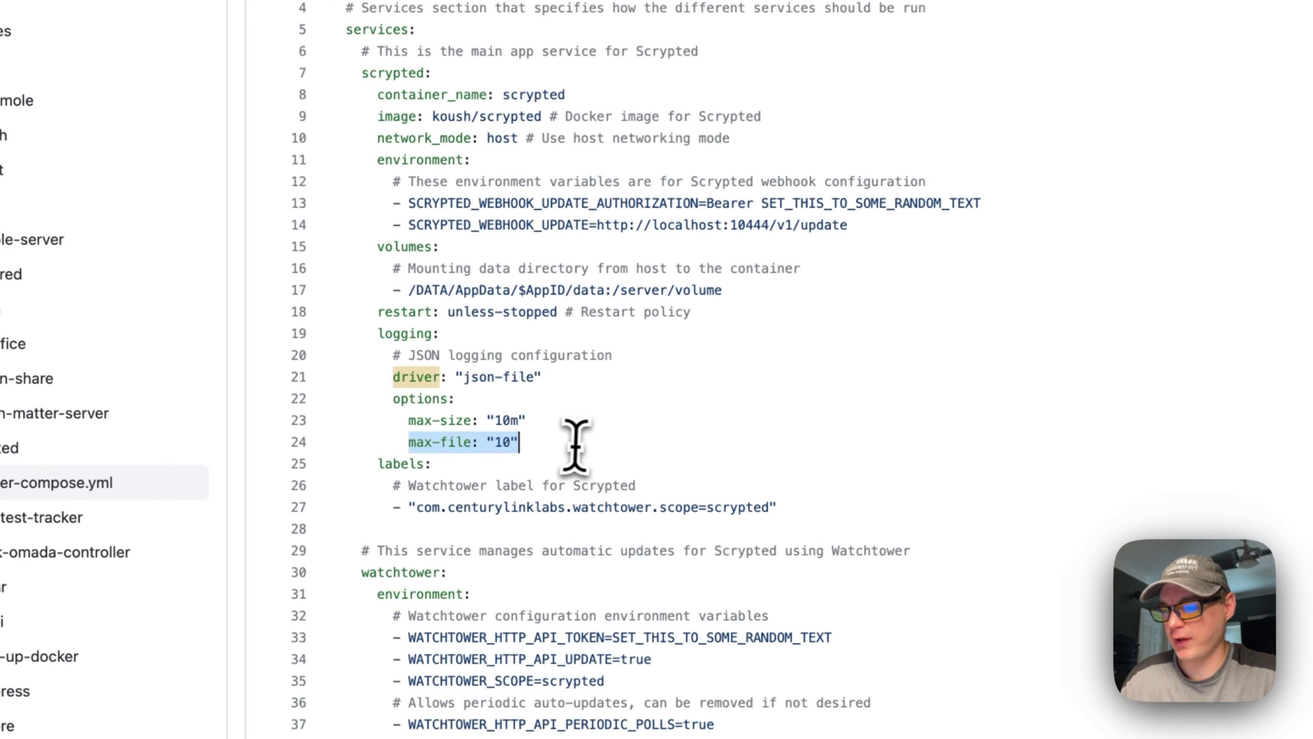
scroll(575, 445, down, 5)
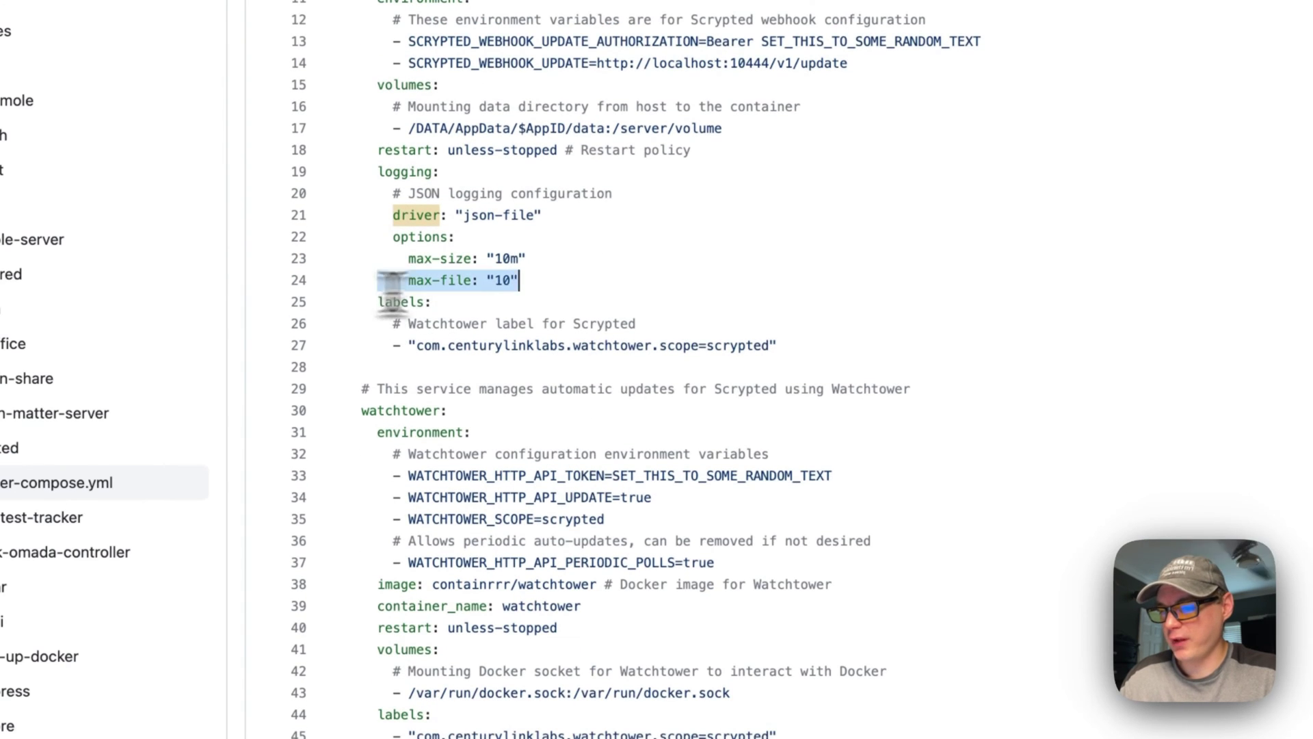
drag(381, 280, 804, 349)
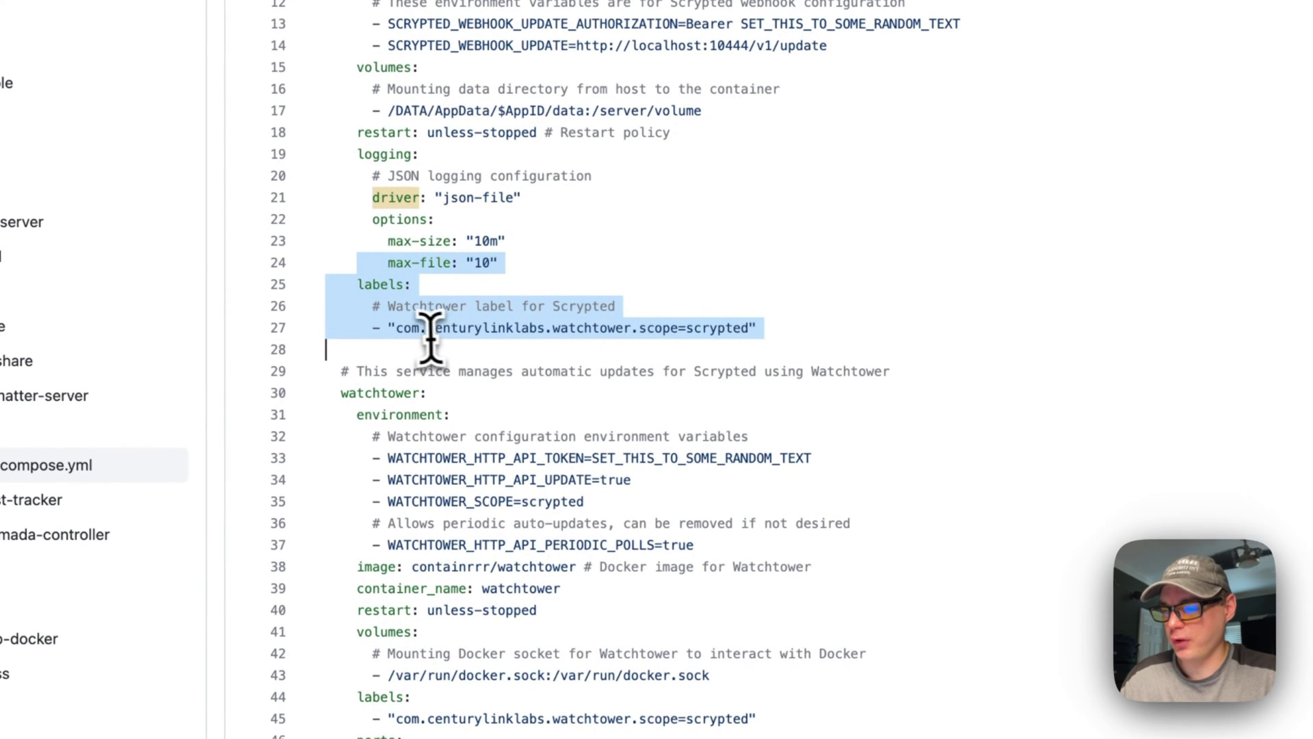
click(400, 333)
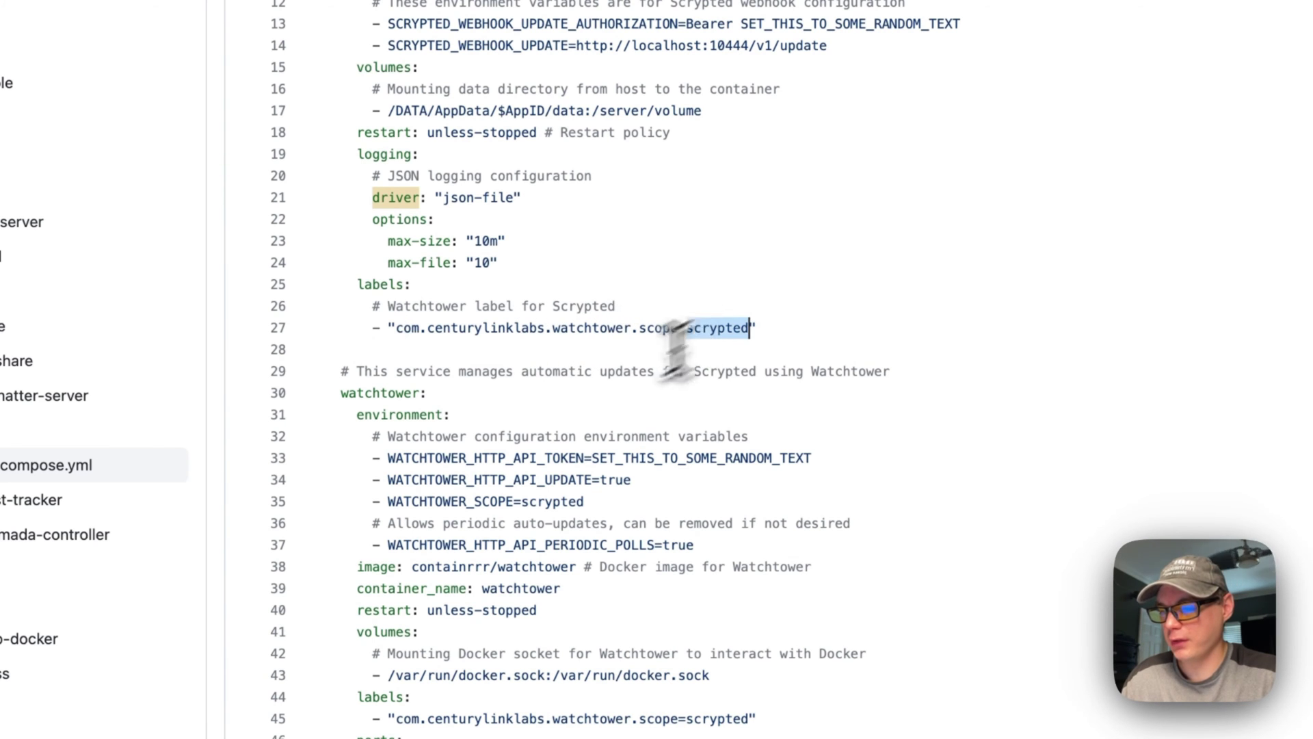
scroll(619, 419, down, 5)
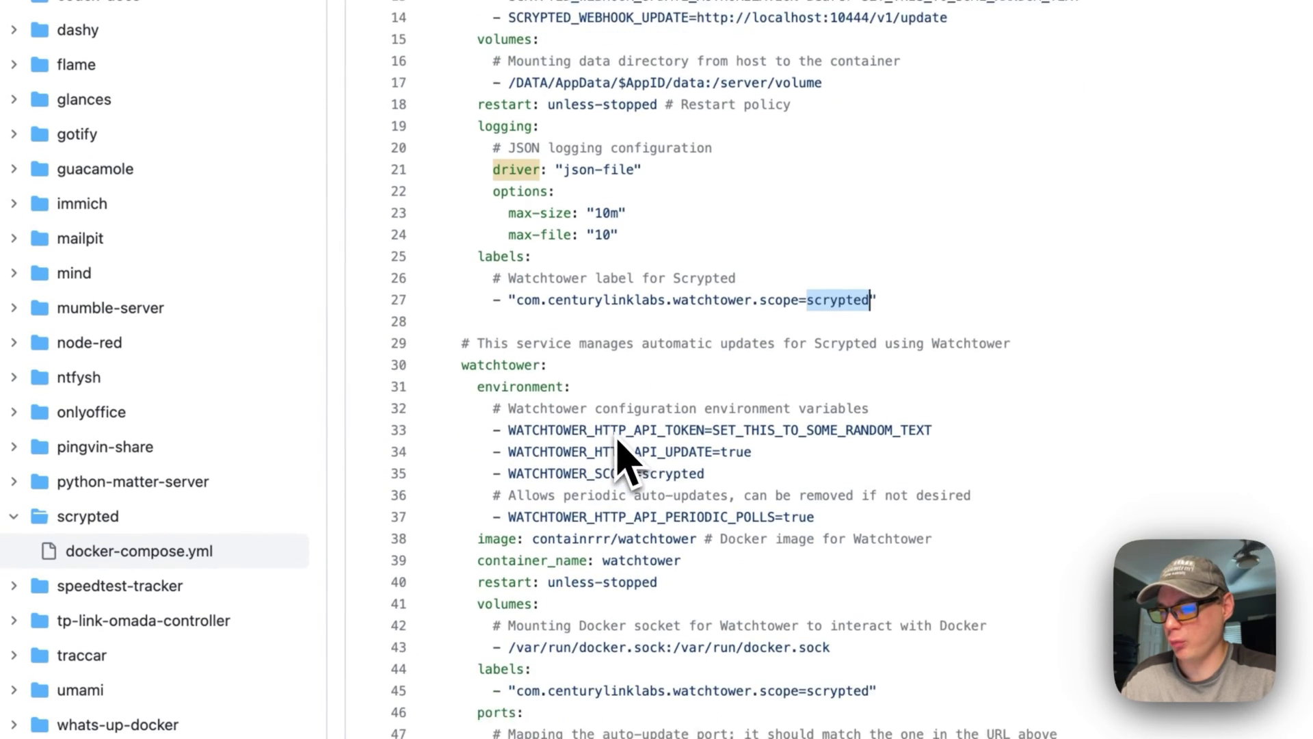
drag(463, 335, 753, 701)
scroll(616, 267, up, 10)
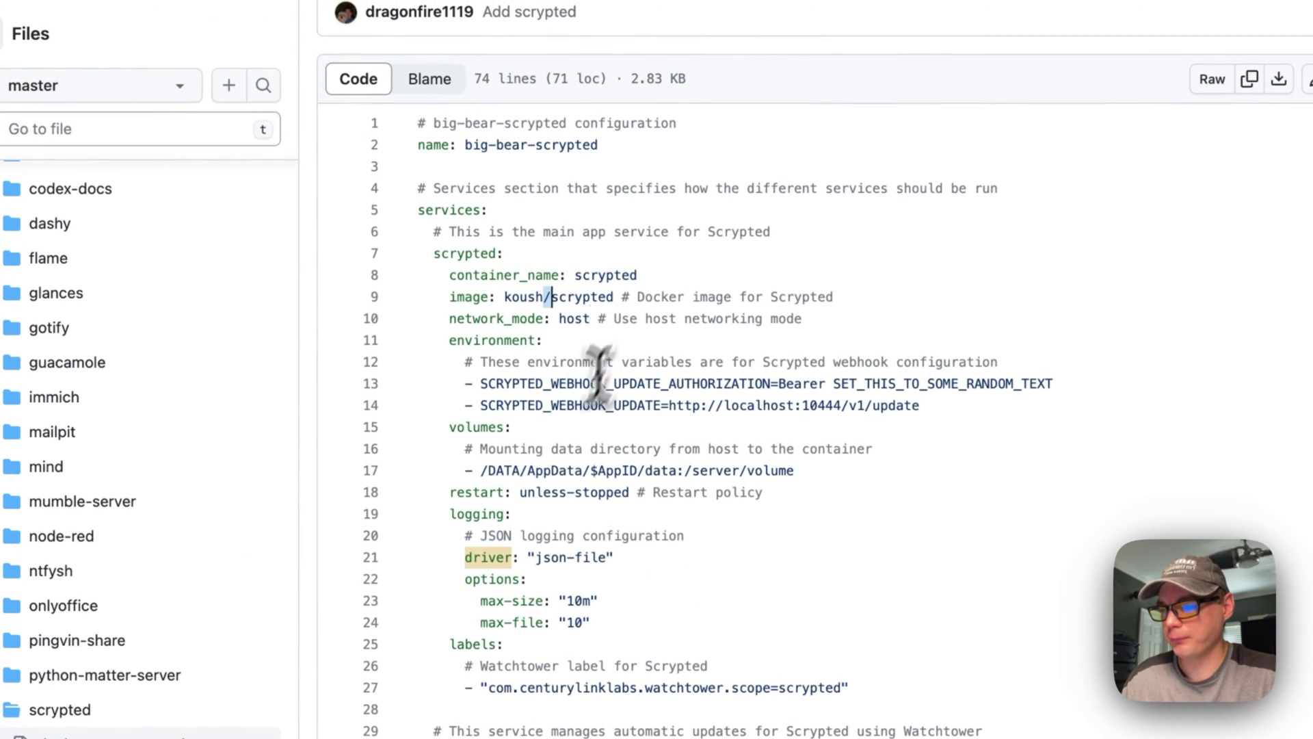
scroll(636, 498, down, 7)
scroll(641, 501, up, 1)
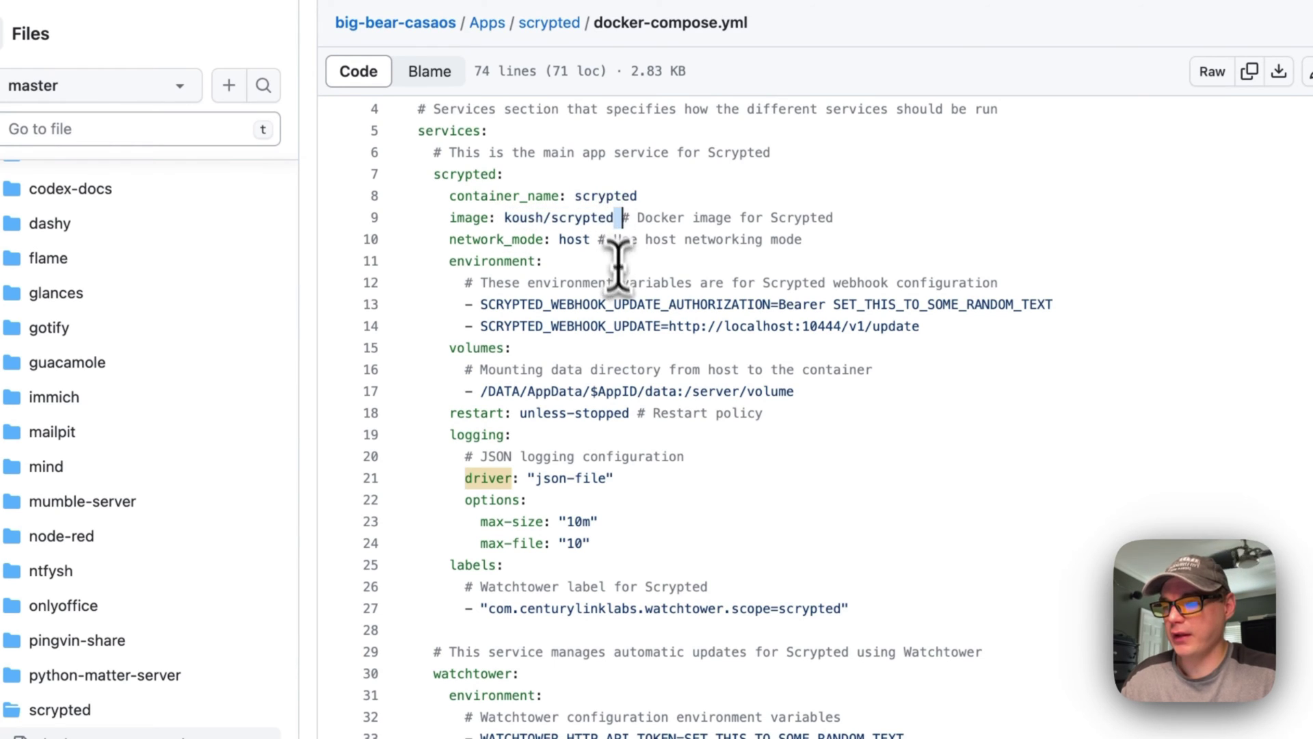
scroll(618, 264, down, 10)
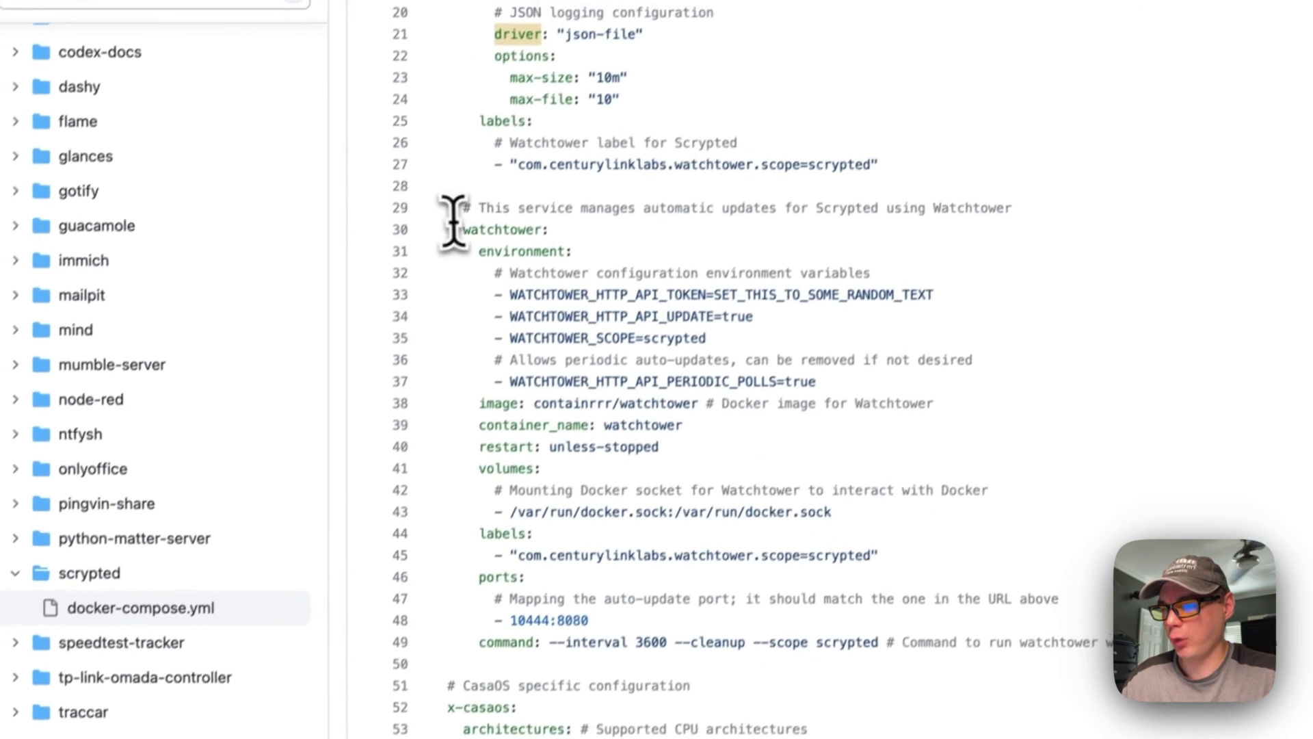
drag(453, 226, 752, 642)
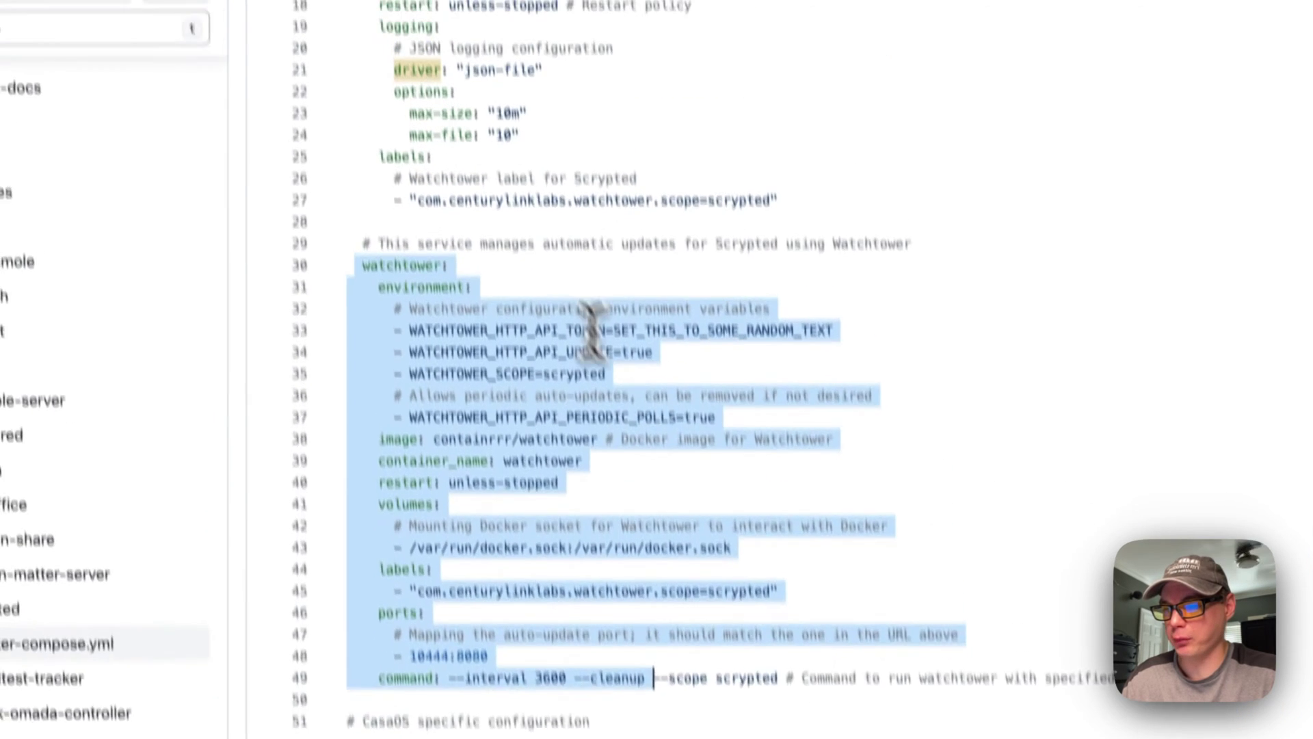
click(430, 164)
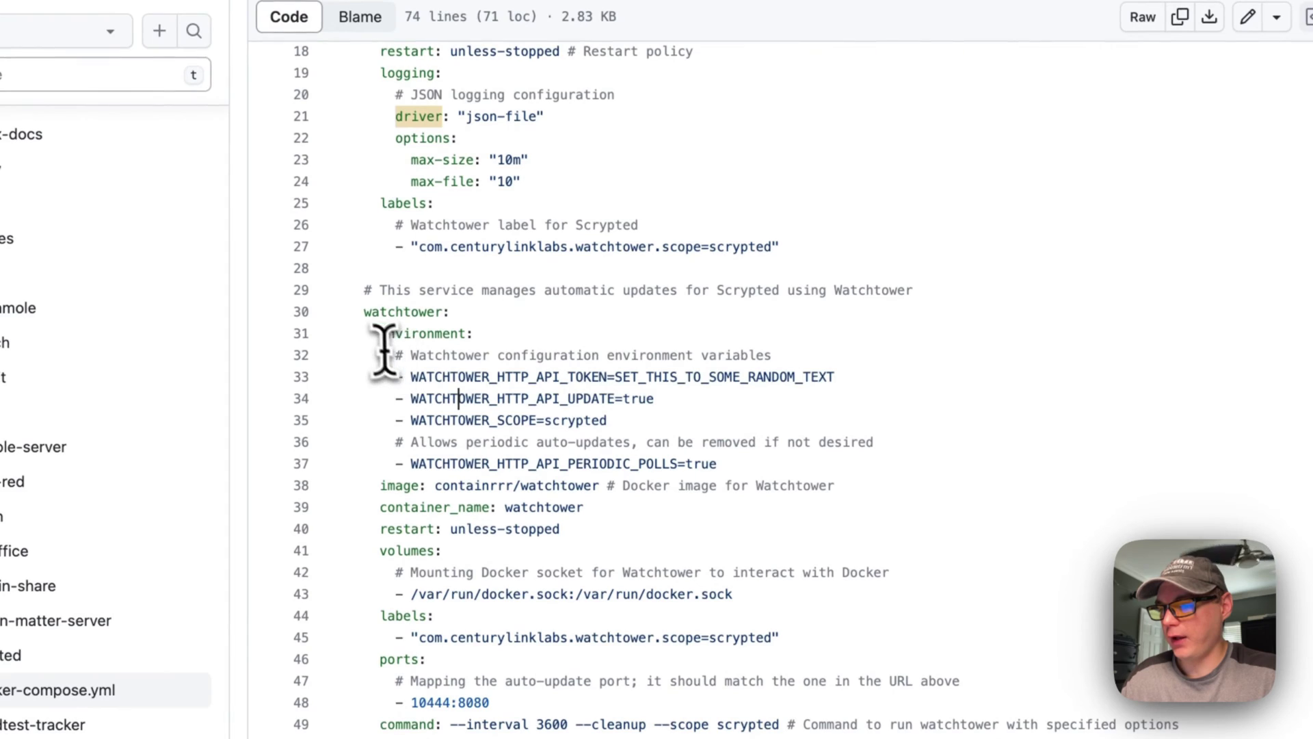
drag(380, 335, 874, 461)
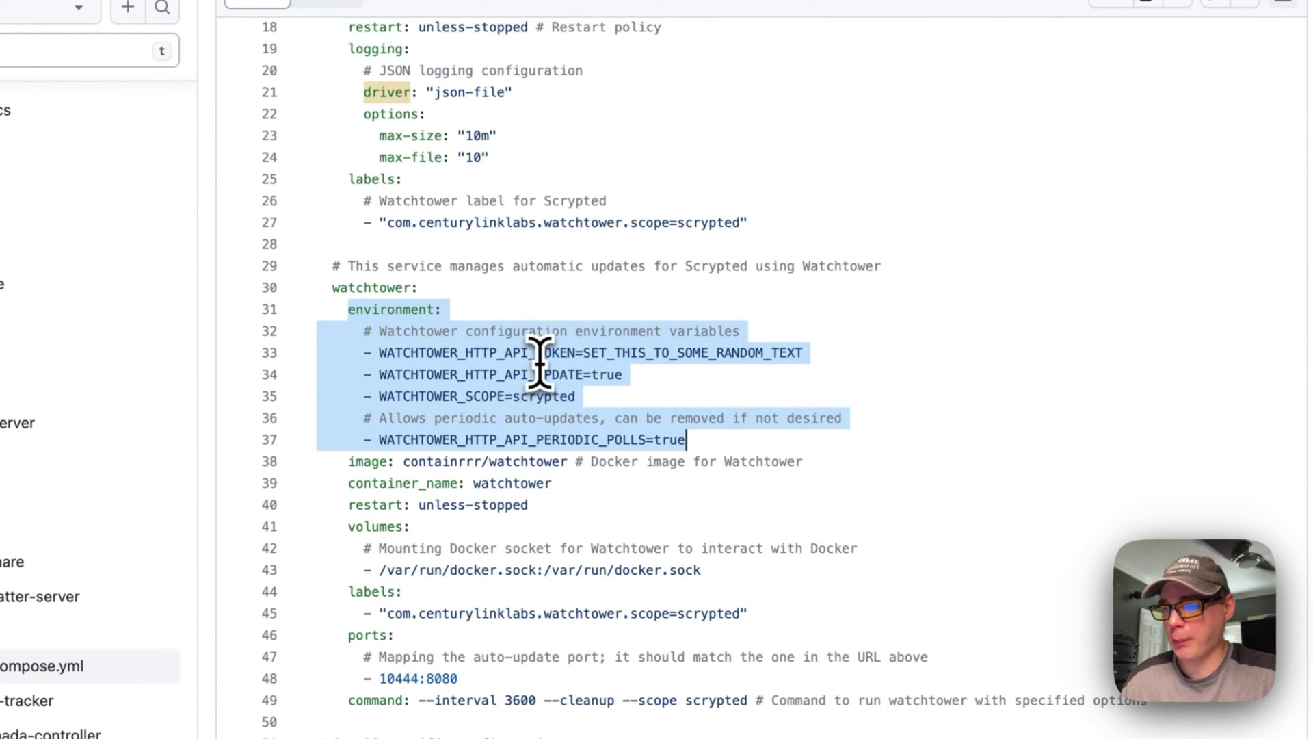
double_click(601, 352)
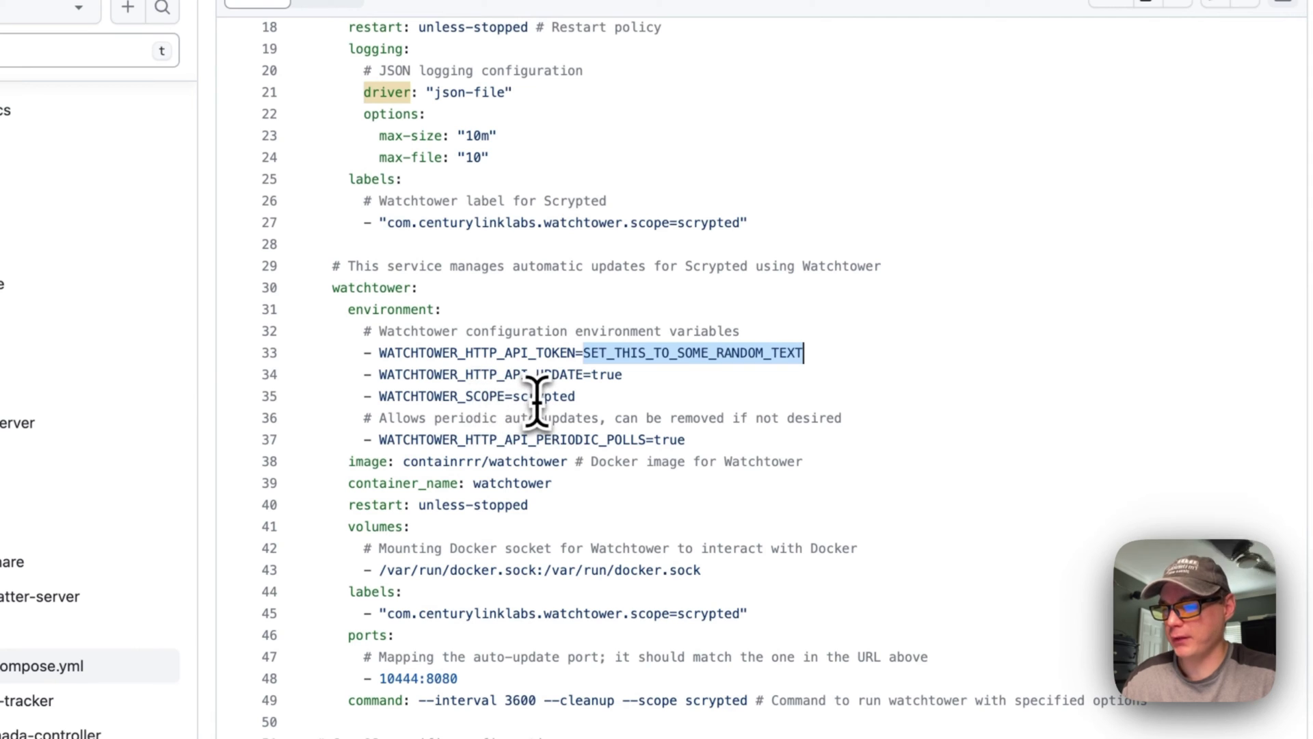
drag(379, 440, 608, 440)
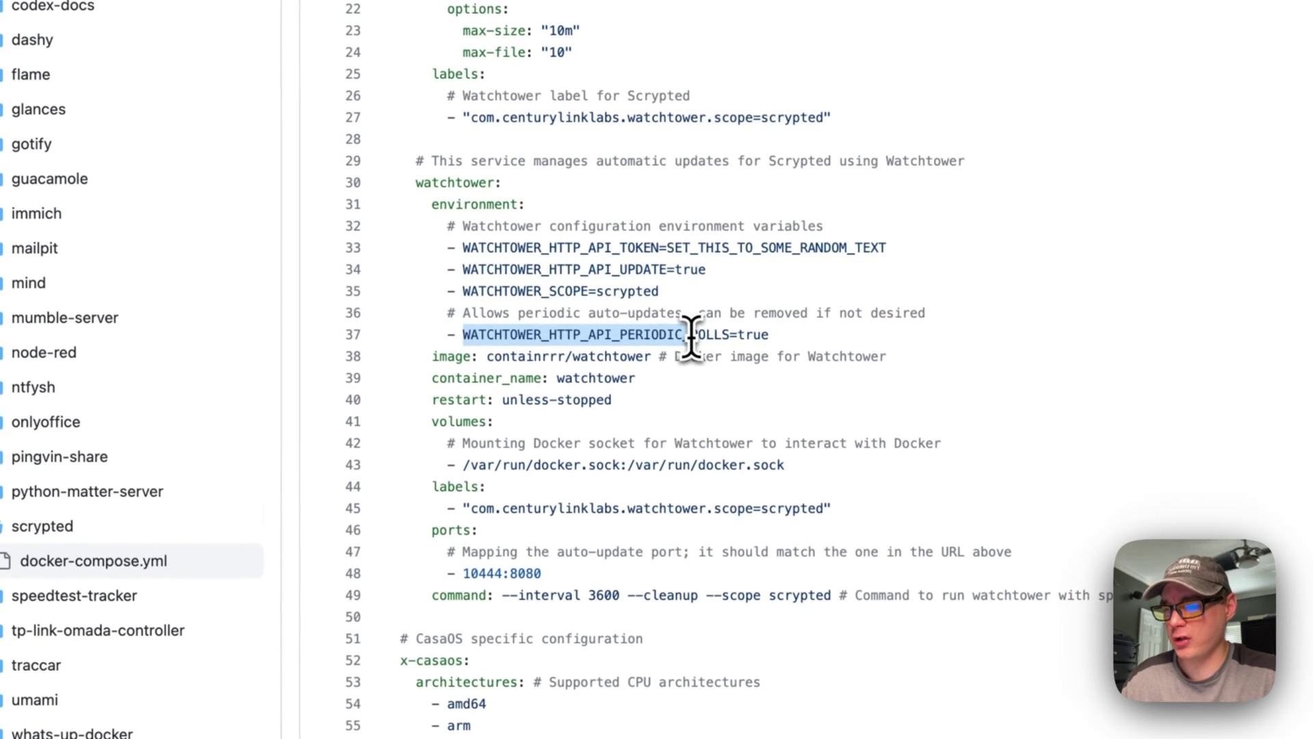
drag(691, 335, 691, 335)
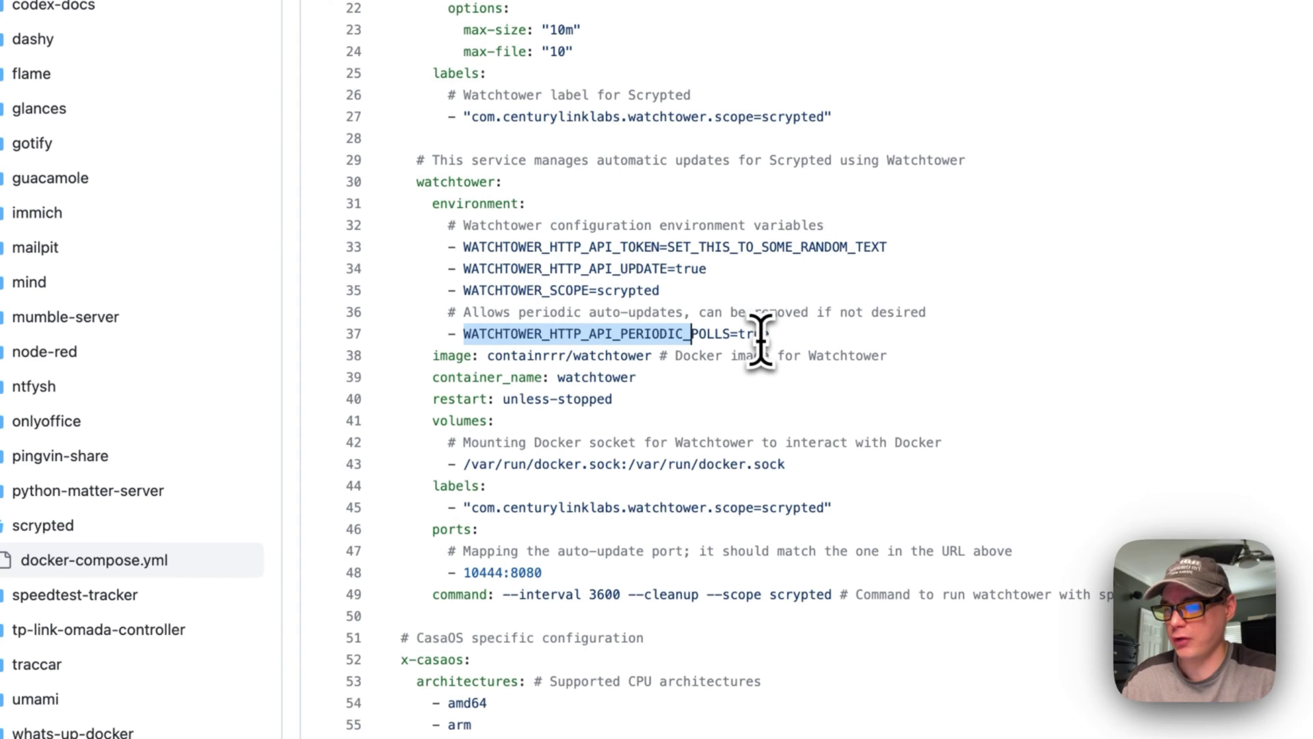
drag(432, 356, 889, 357)
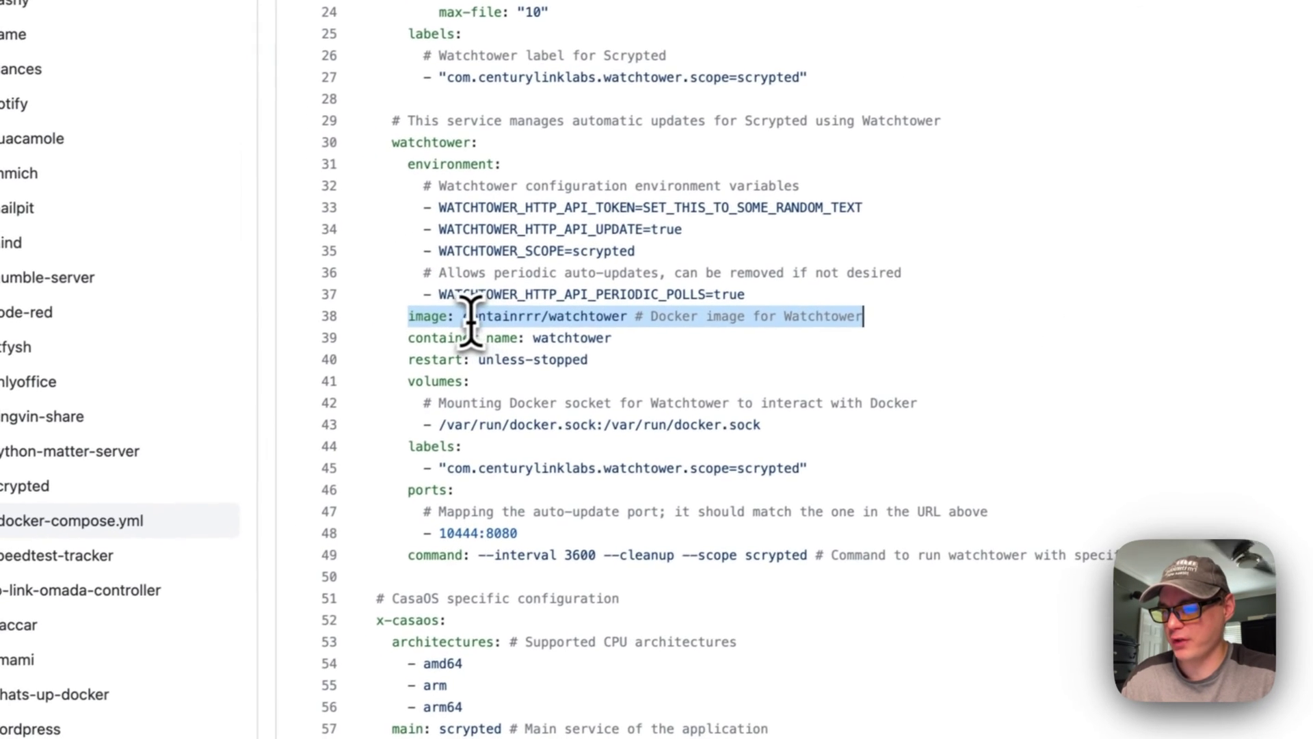
click(468, 313)
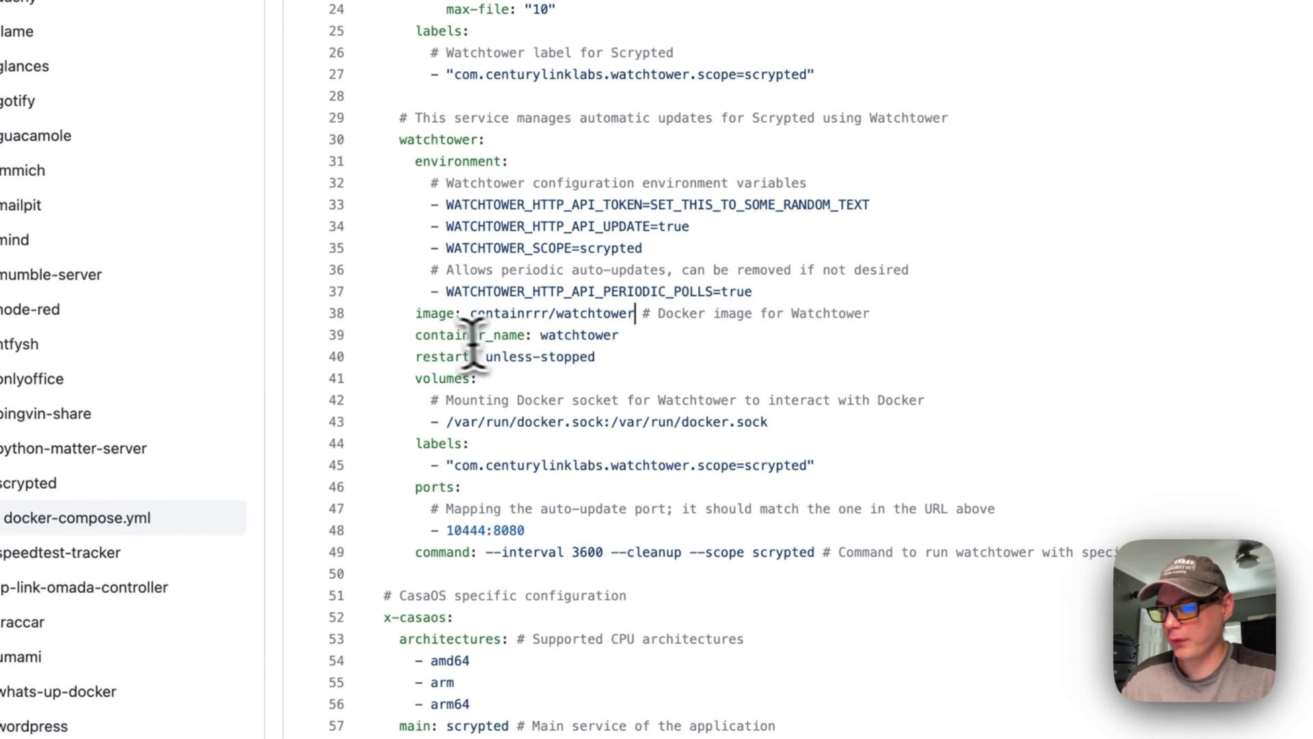
drag(415, 335, 620, 335)
double_click(572, 336)
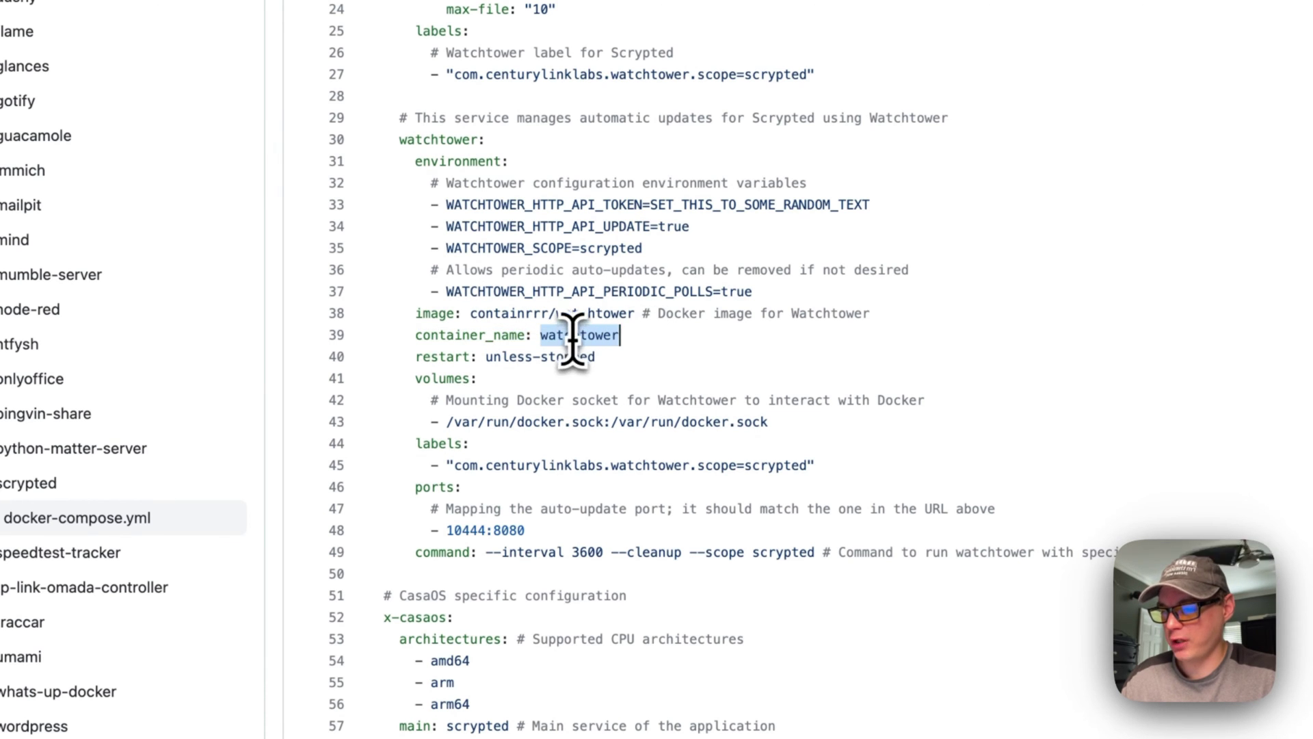
drag(417, 357, 640, 358)
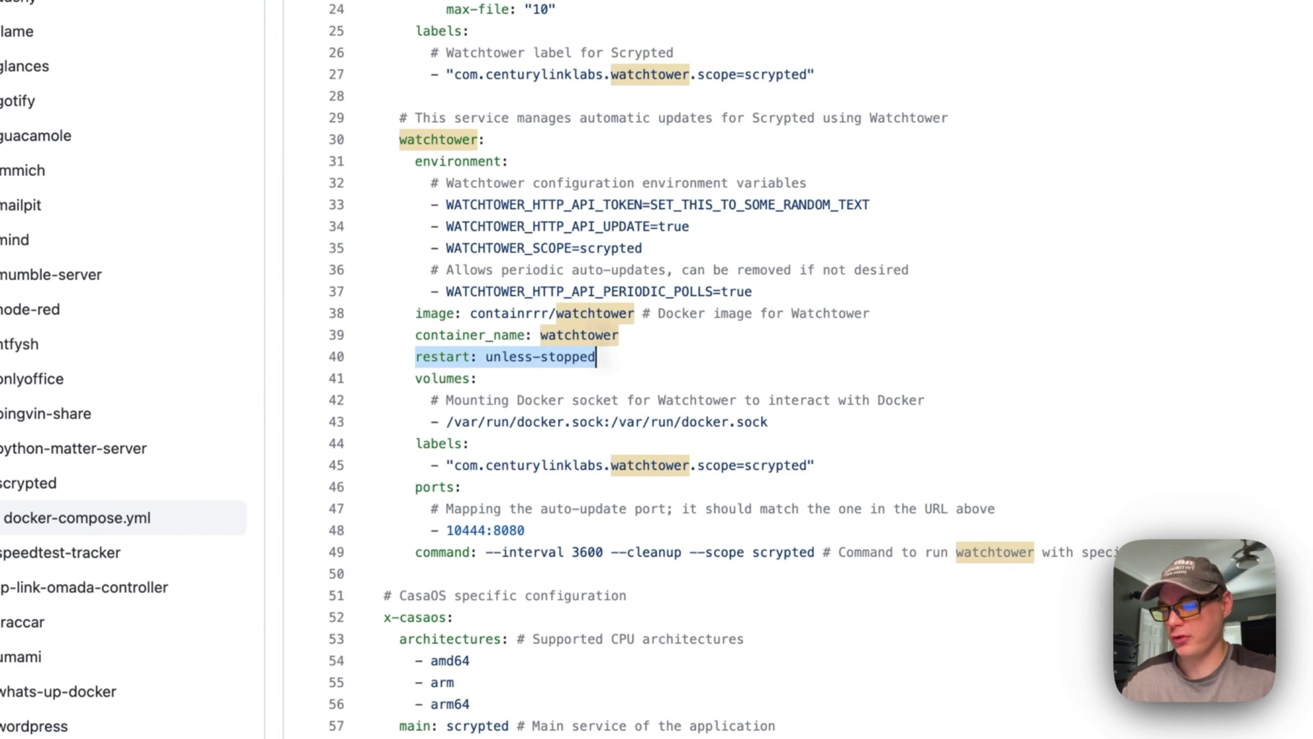
drag(416, 379, 931, 444)
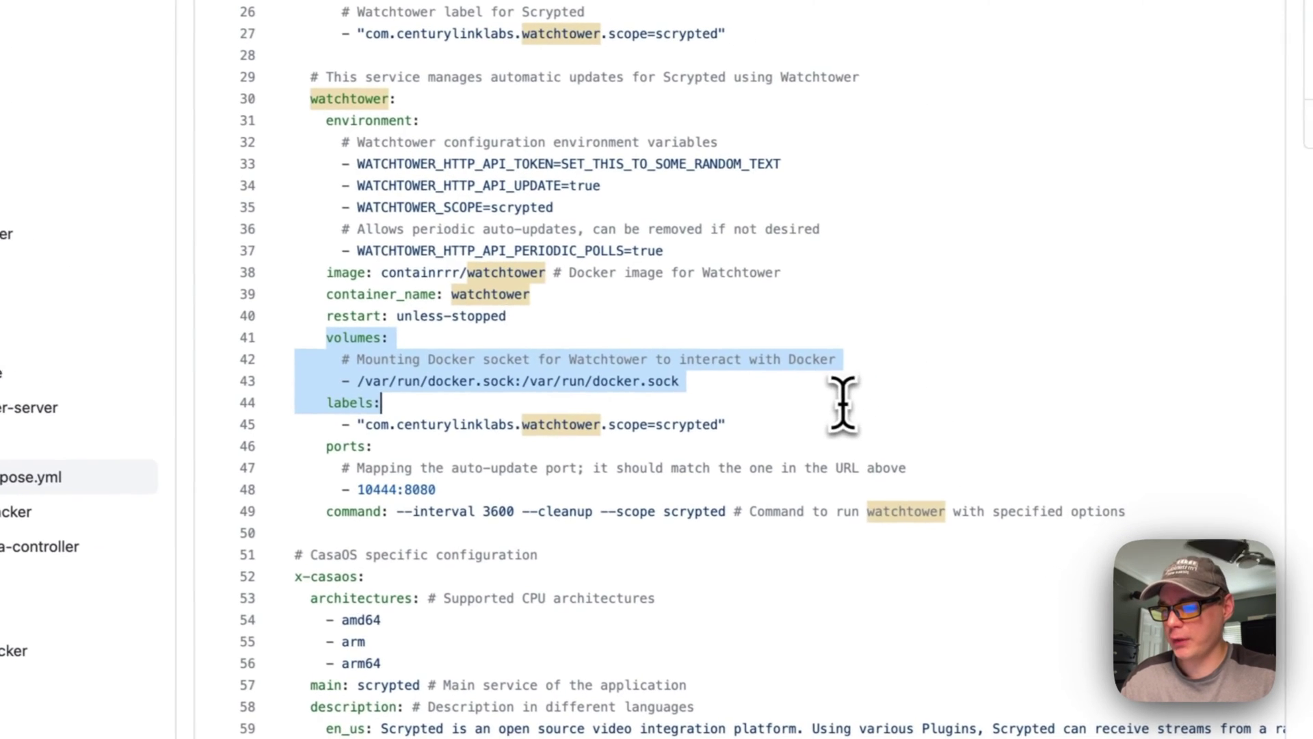
click(400, 361)
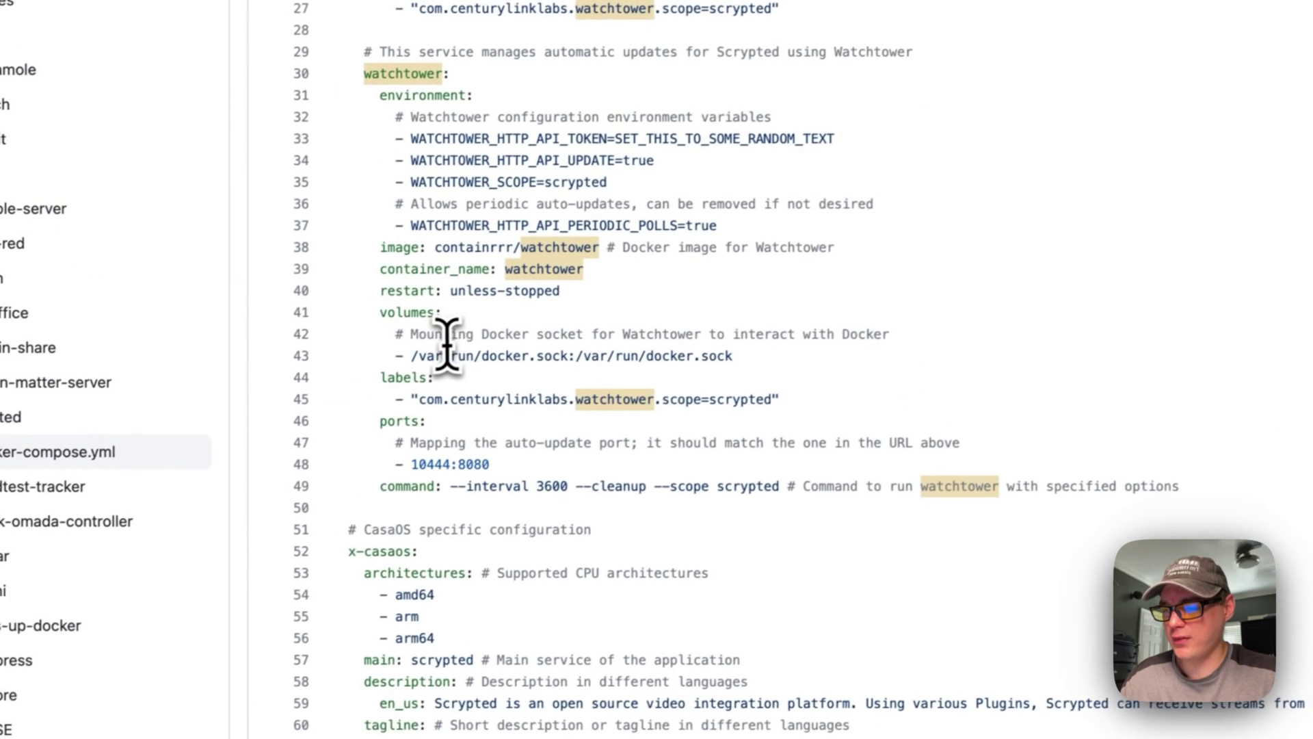
drag(424, 353, 556, 355)
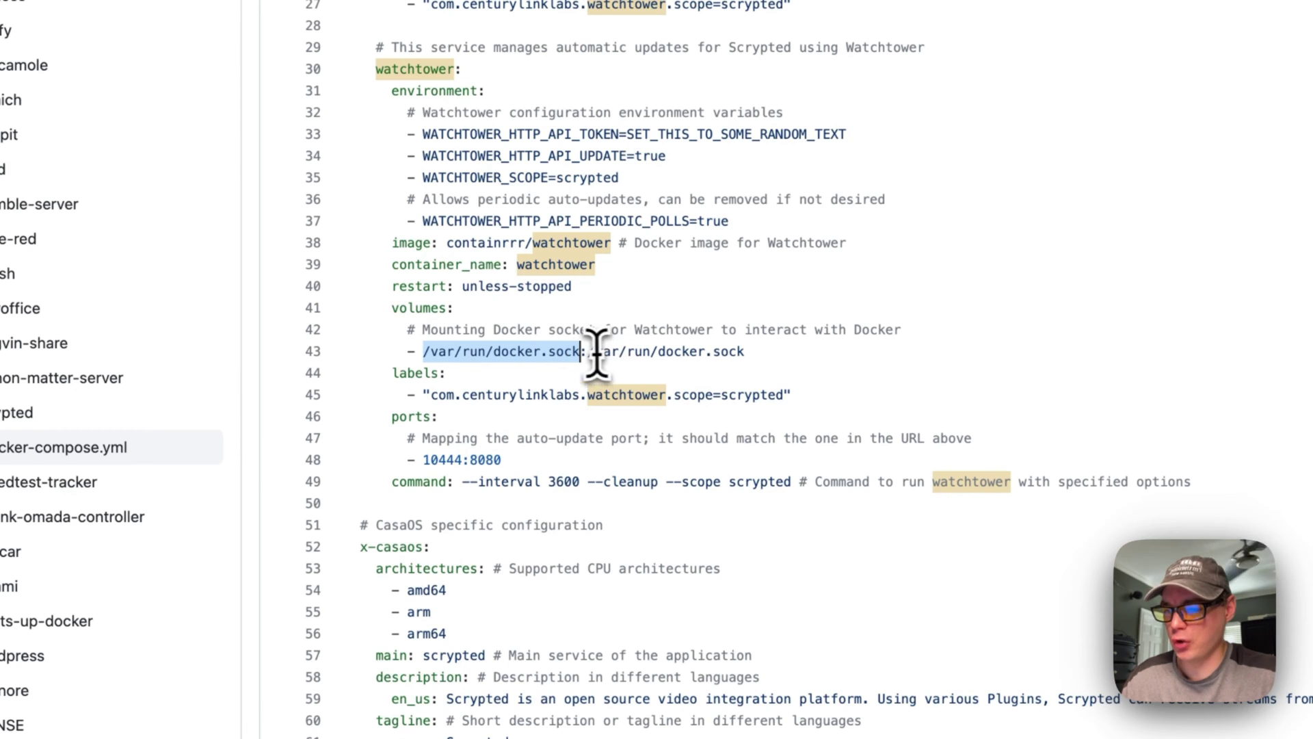
drag(589, 353, 841, 352)
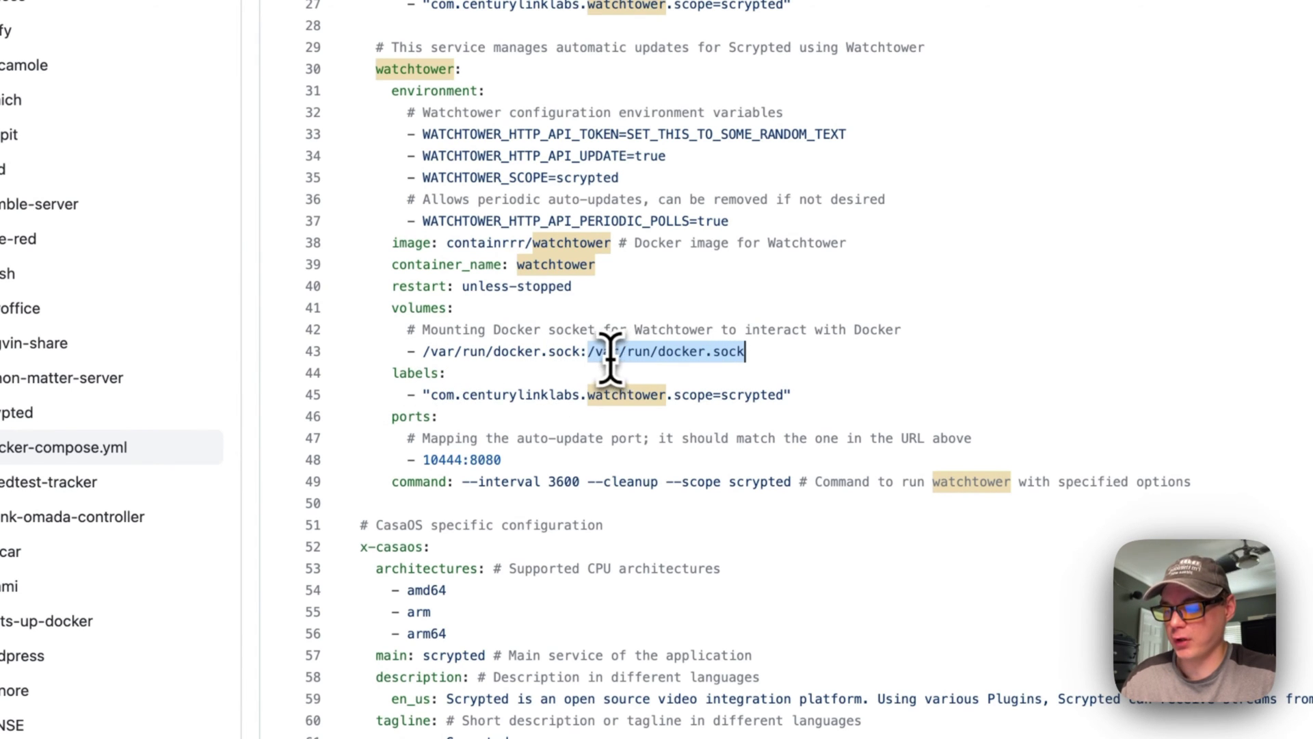
drag(423, 352, 745, 351)
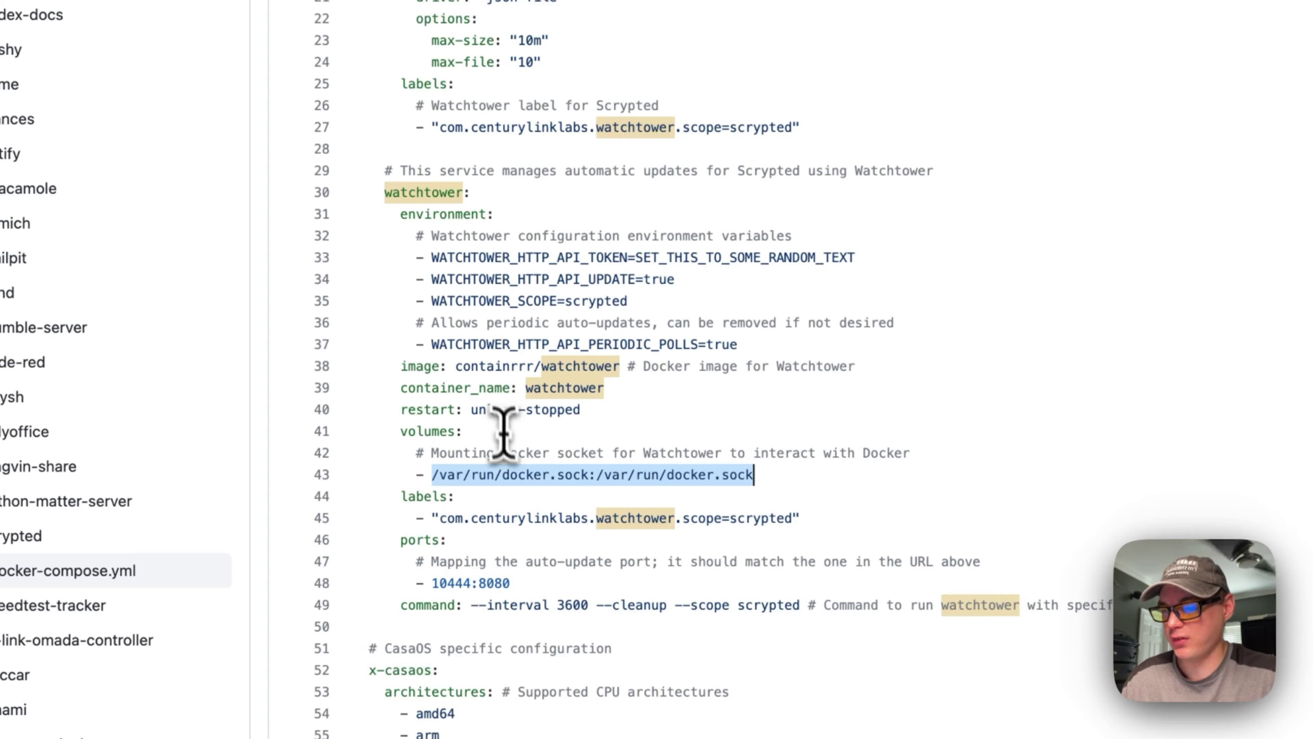
scroll(503, 431, down, 3)
drag(403, 384, 907, 398)
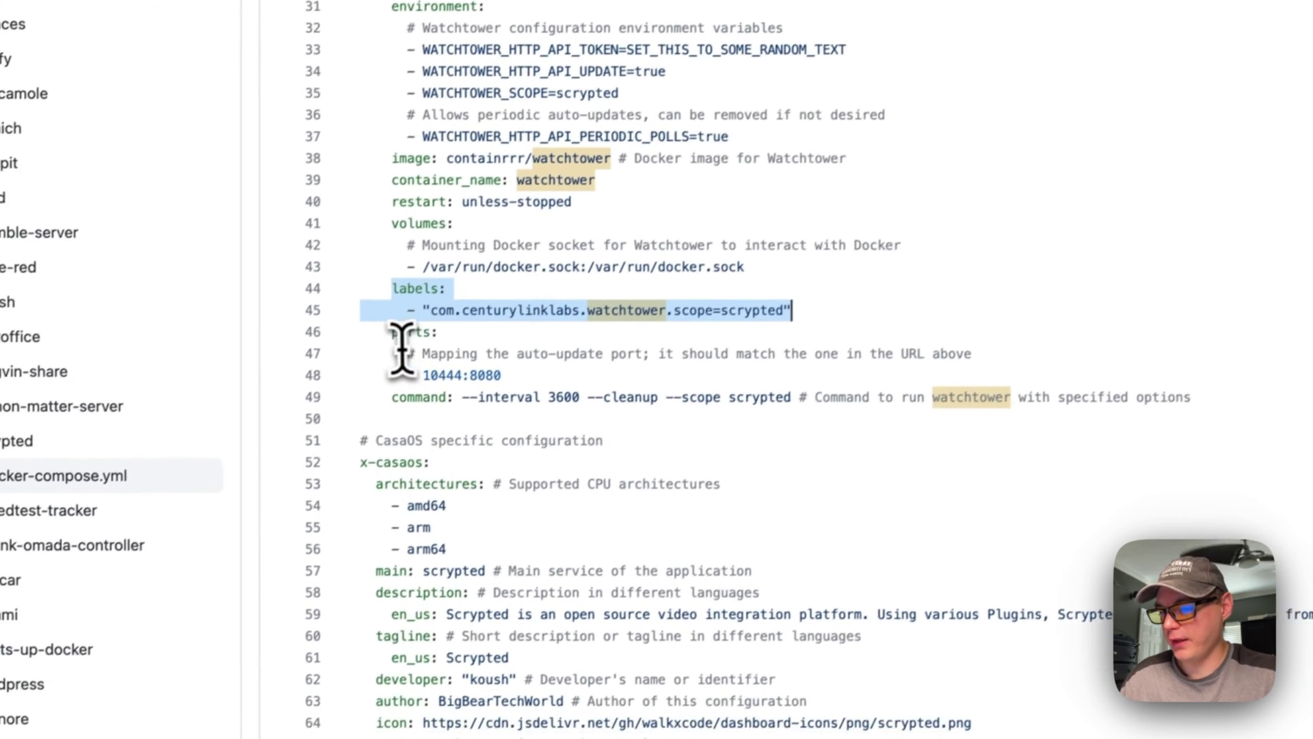
drag(344, 373, 455, 416)
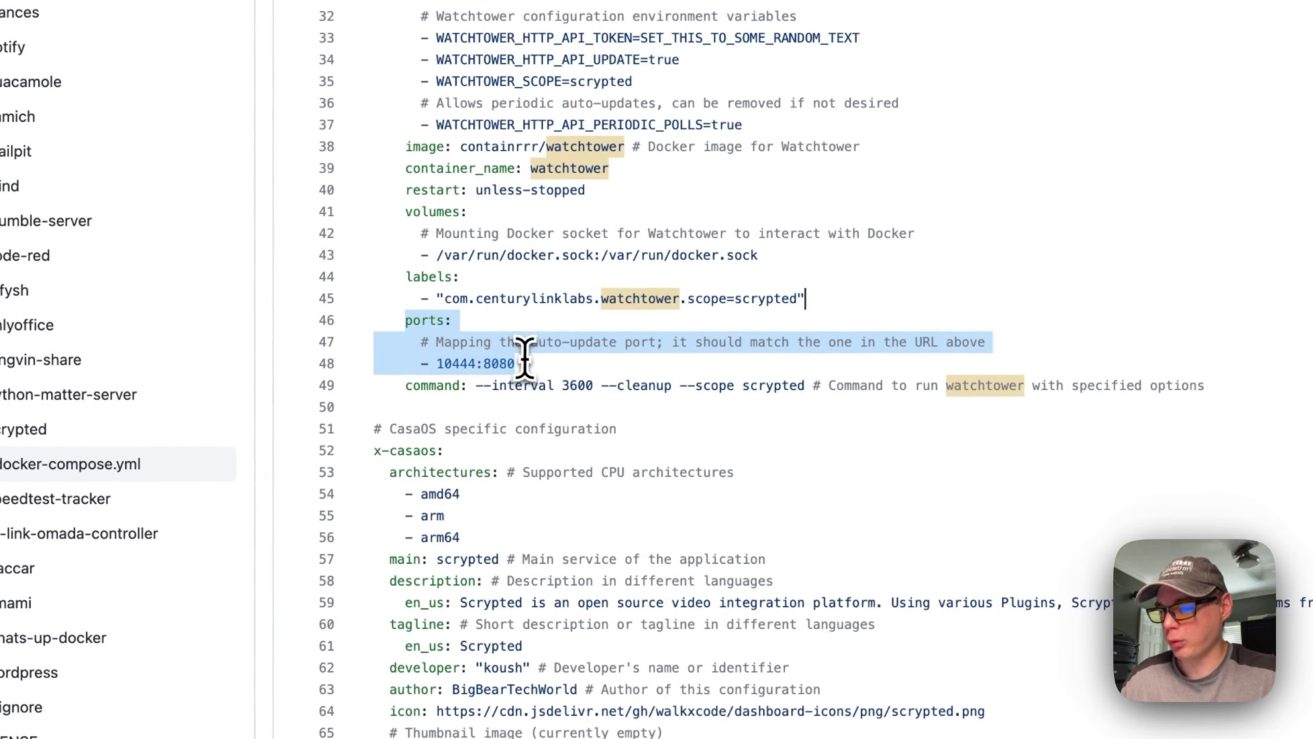
double_click(448, 363)
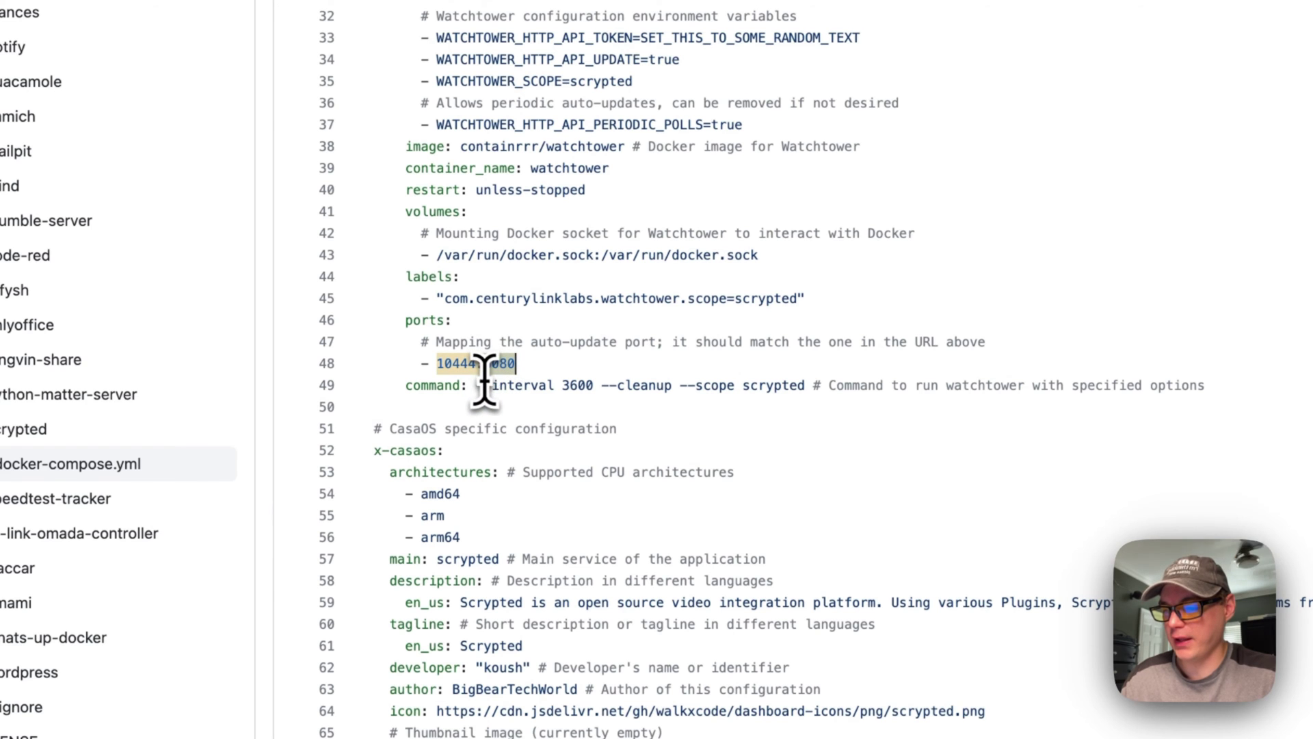
drag(411, 386, 1214, 385)
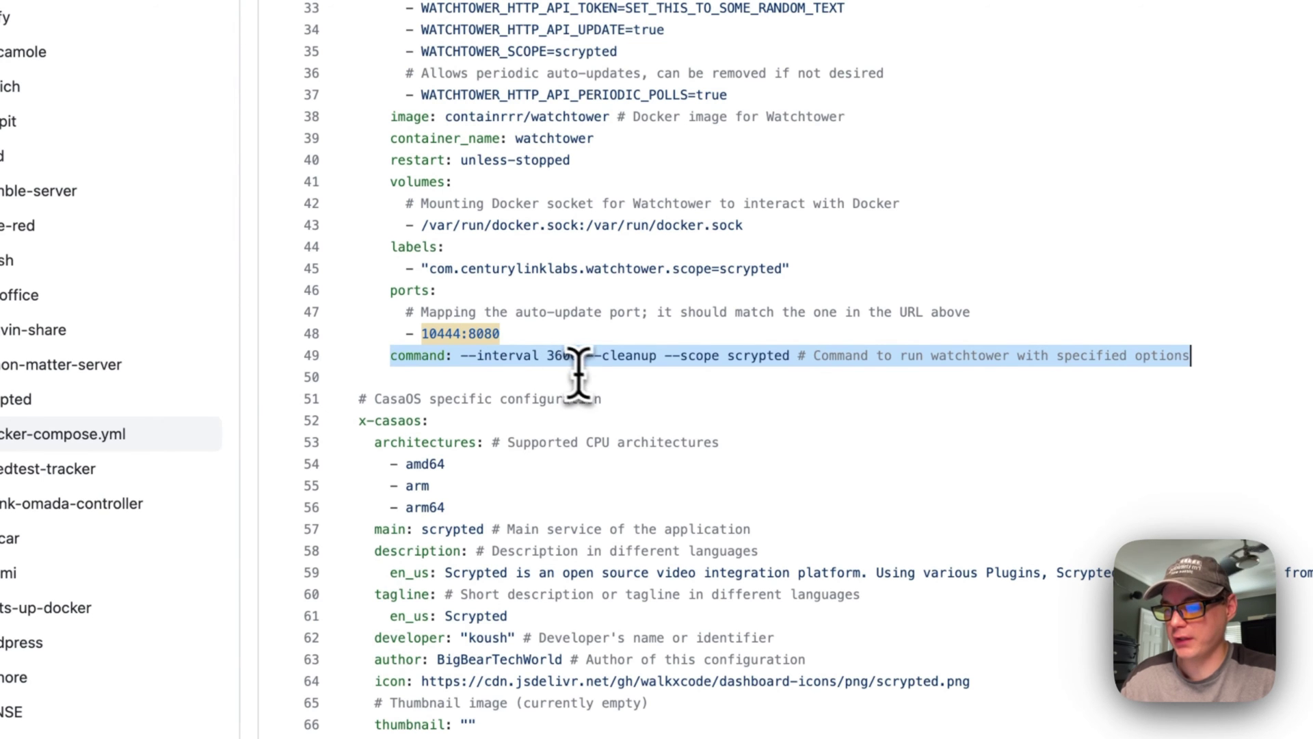
drag(587, 355, 665, 355)
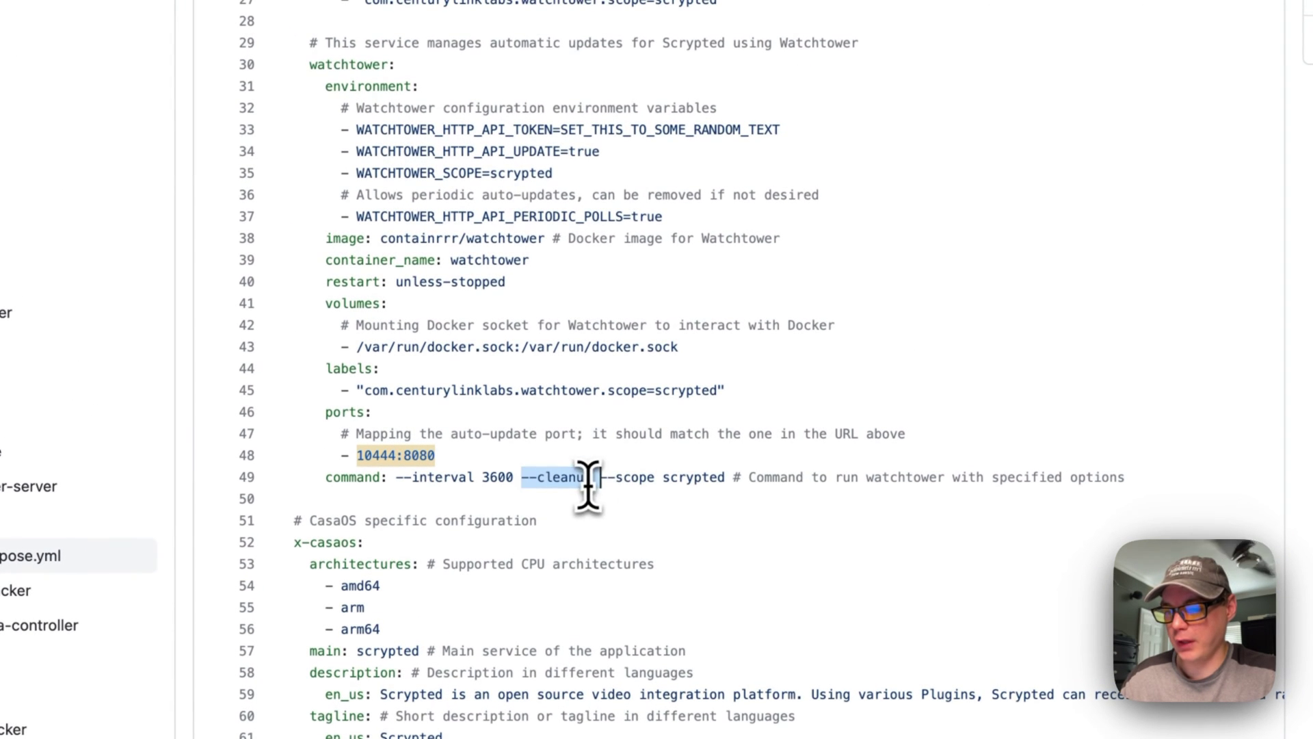
click(605, 479)
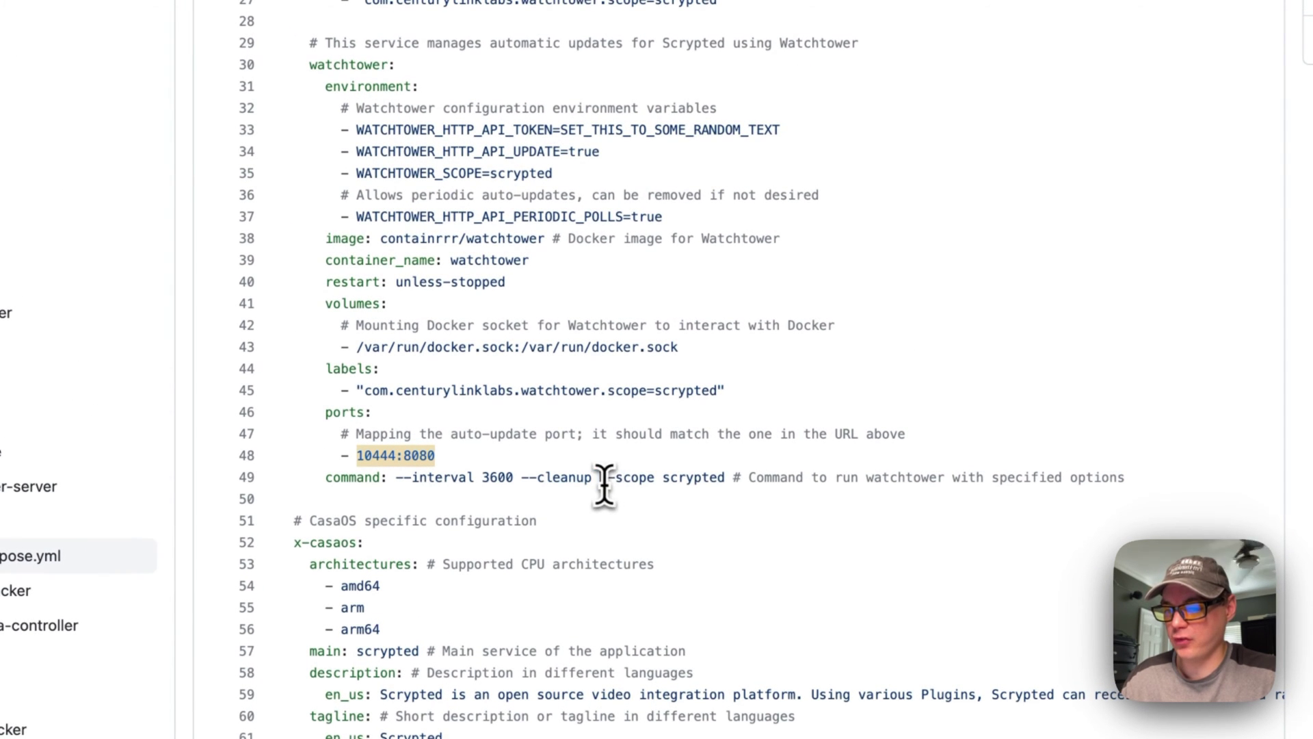
double_click(686, 477)
double_click(677, 106)
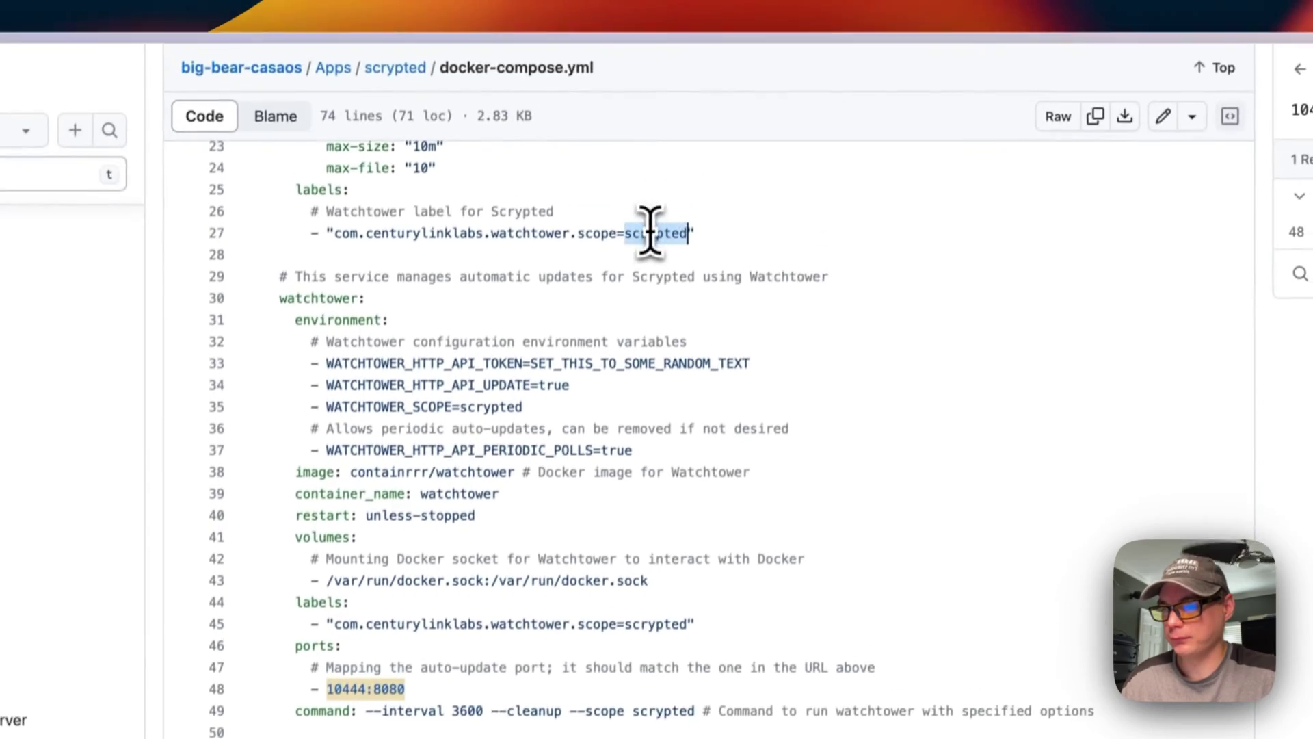
scroll(671, 410, down, 5)
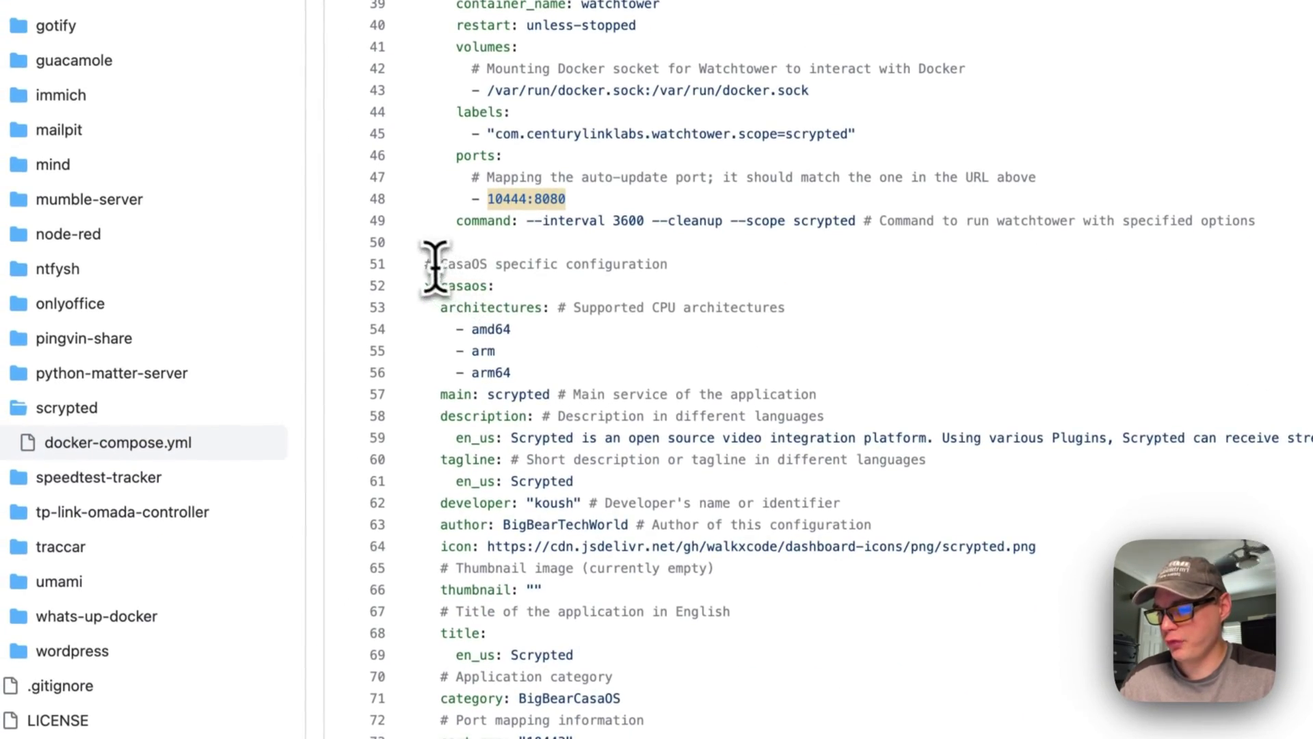
drag(425, 265, 595, 584)
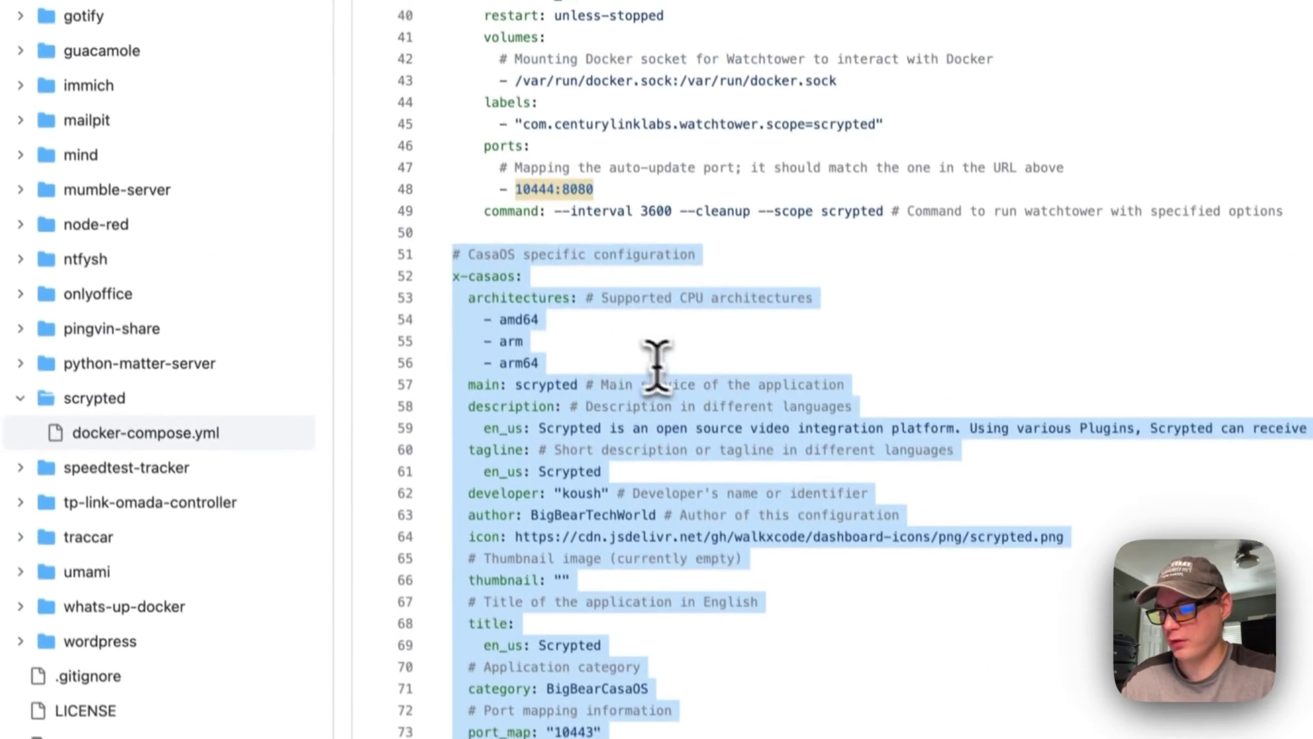
click(457, 117)
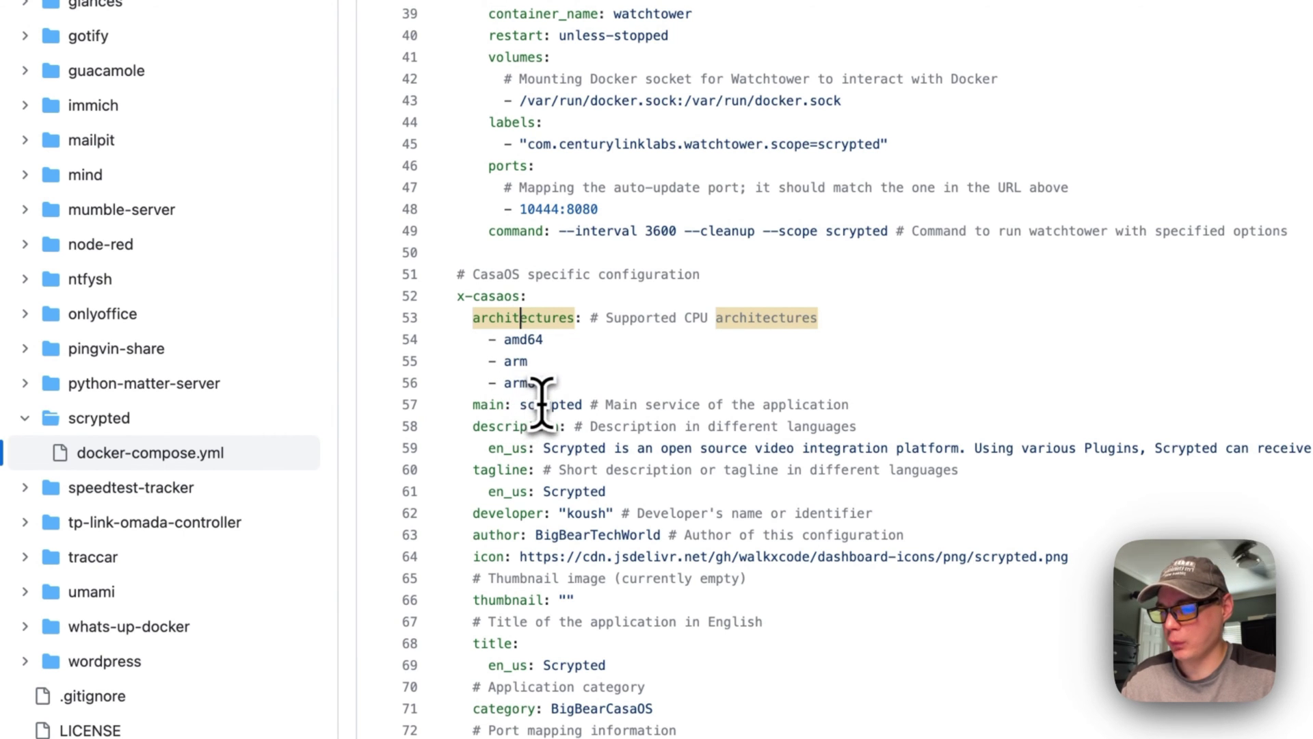
drag(473, 405, 850, 404)
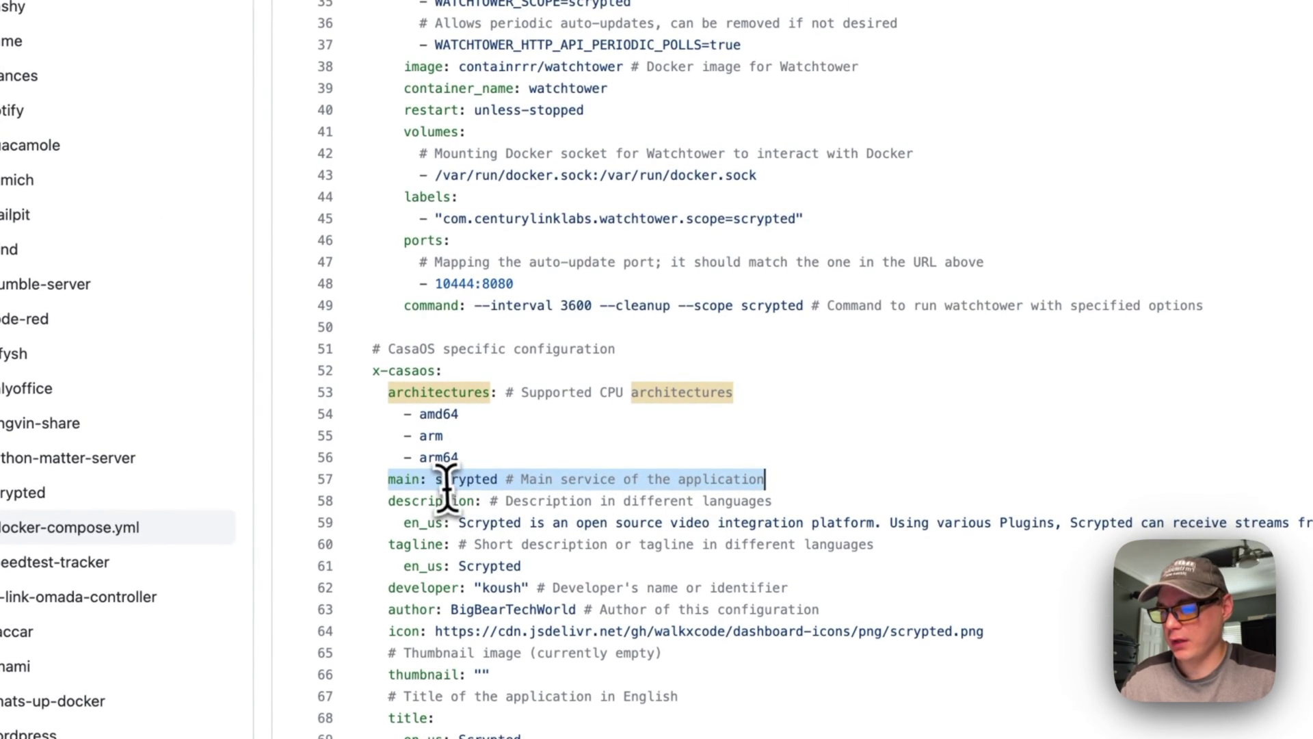
scroll(457, 483, up, 10)
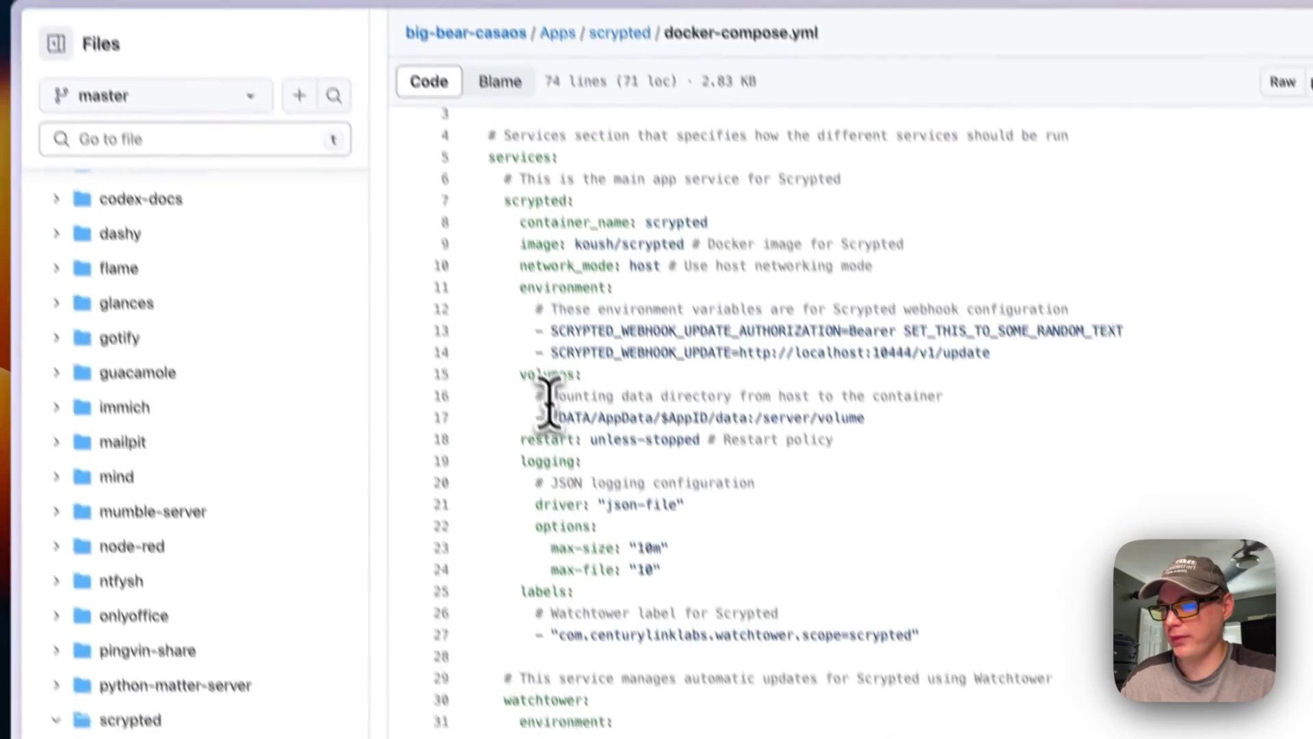
double_click(559, 244)
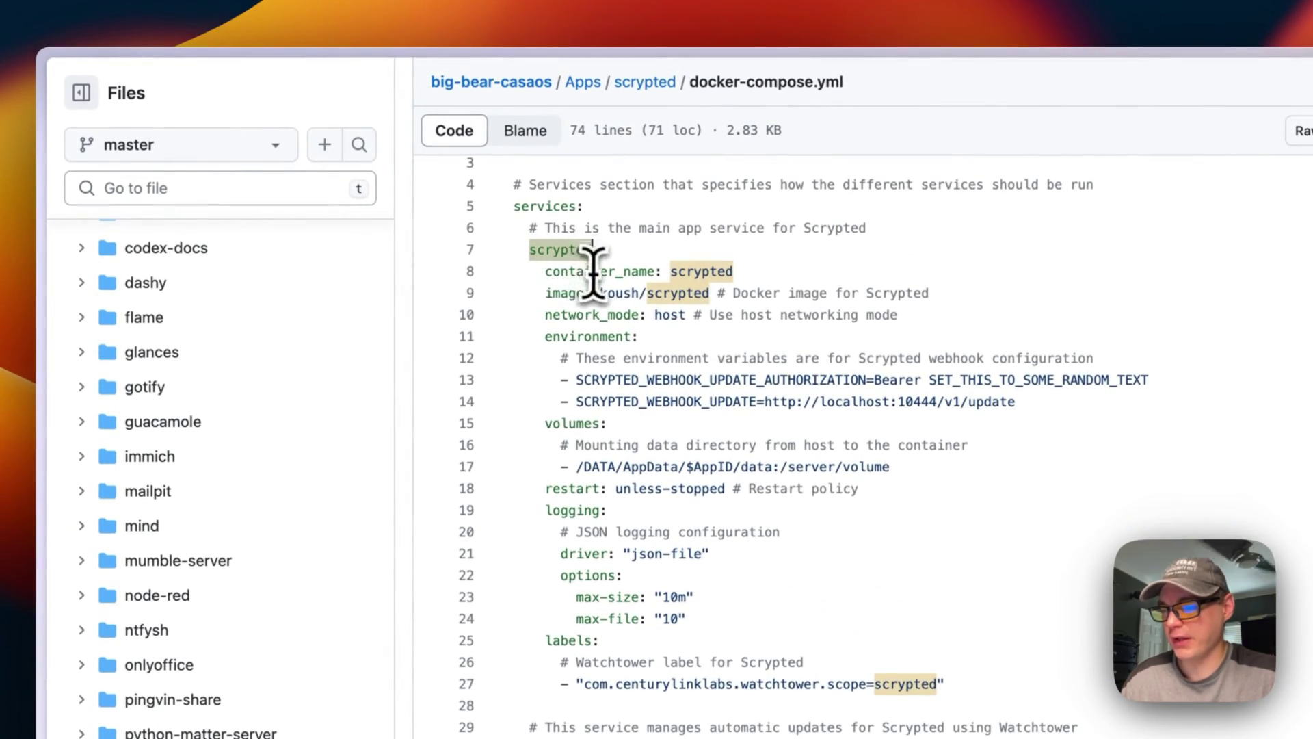
scroll(593, 271, down, 10)
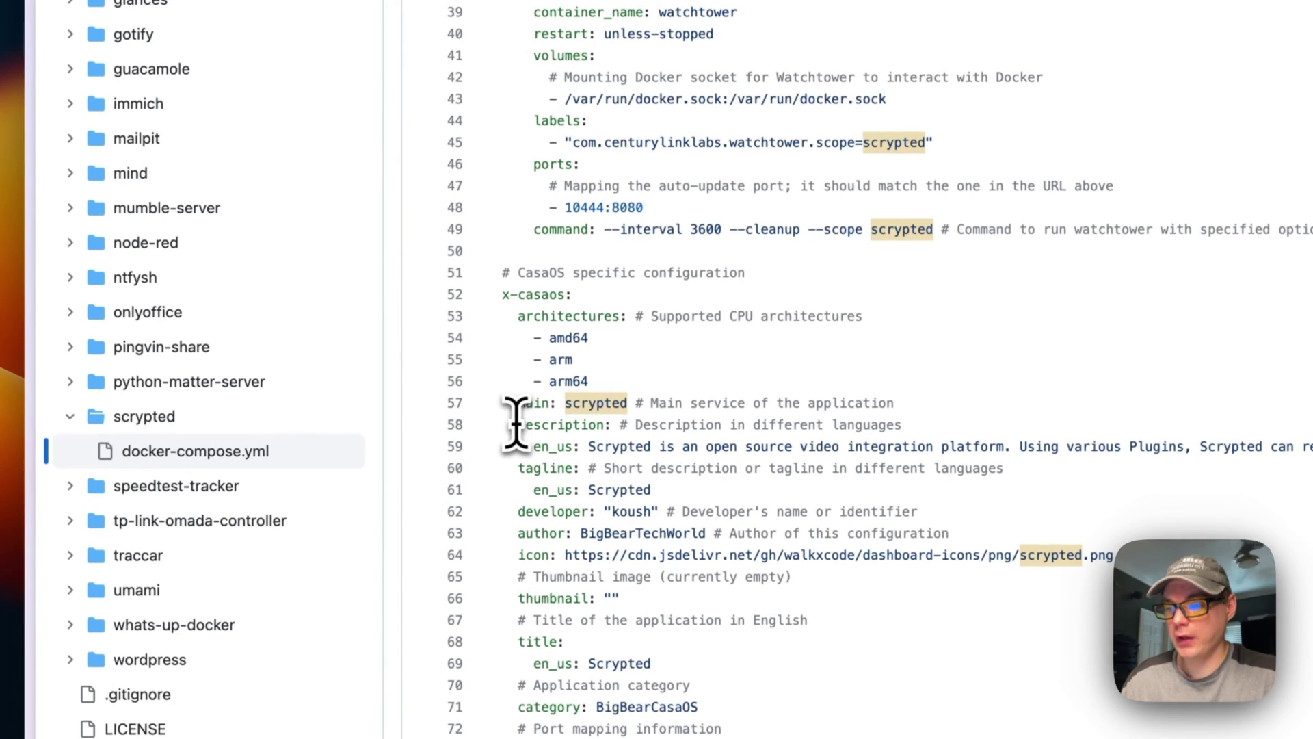
scroll(540, 397, up, 3)
scroll(557, 370, down, 2)
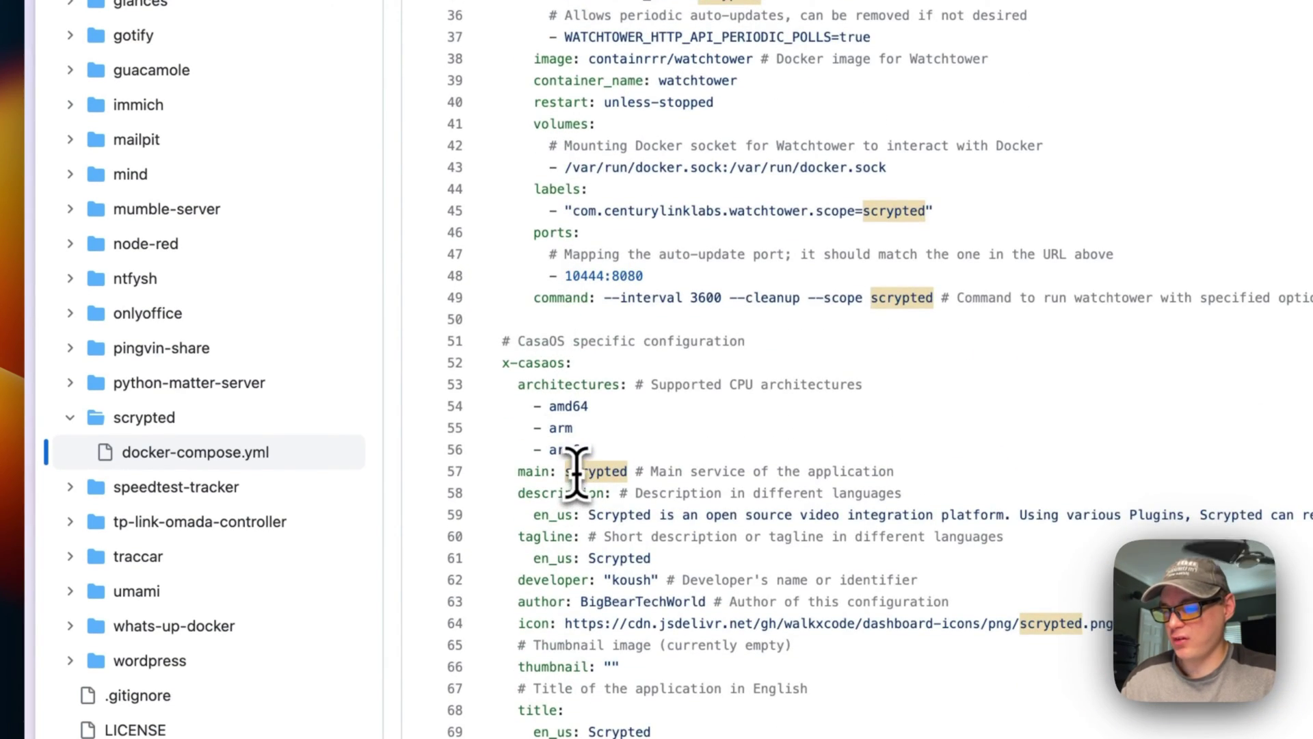
scroll(578, 472, up, 12)
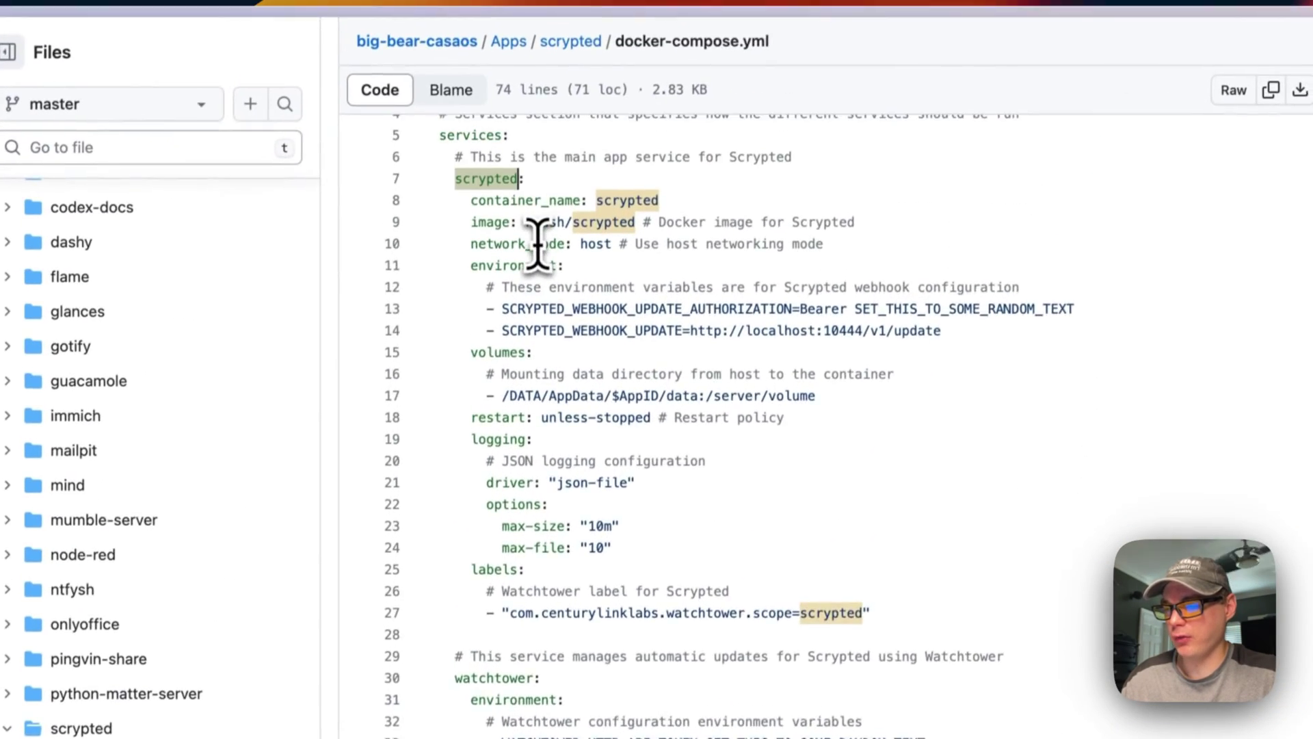
click(548, 316)
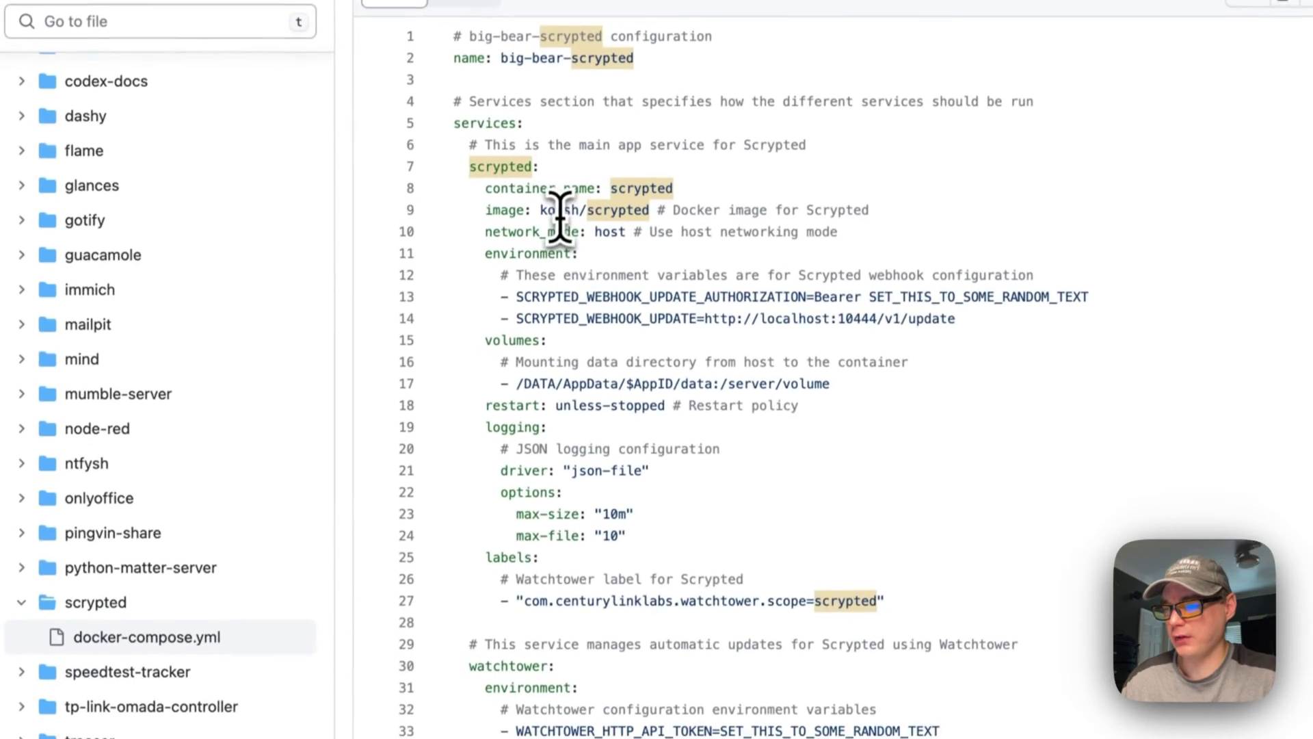
scroll(582, 253, down, 10)
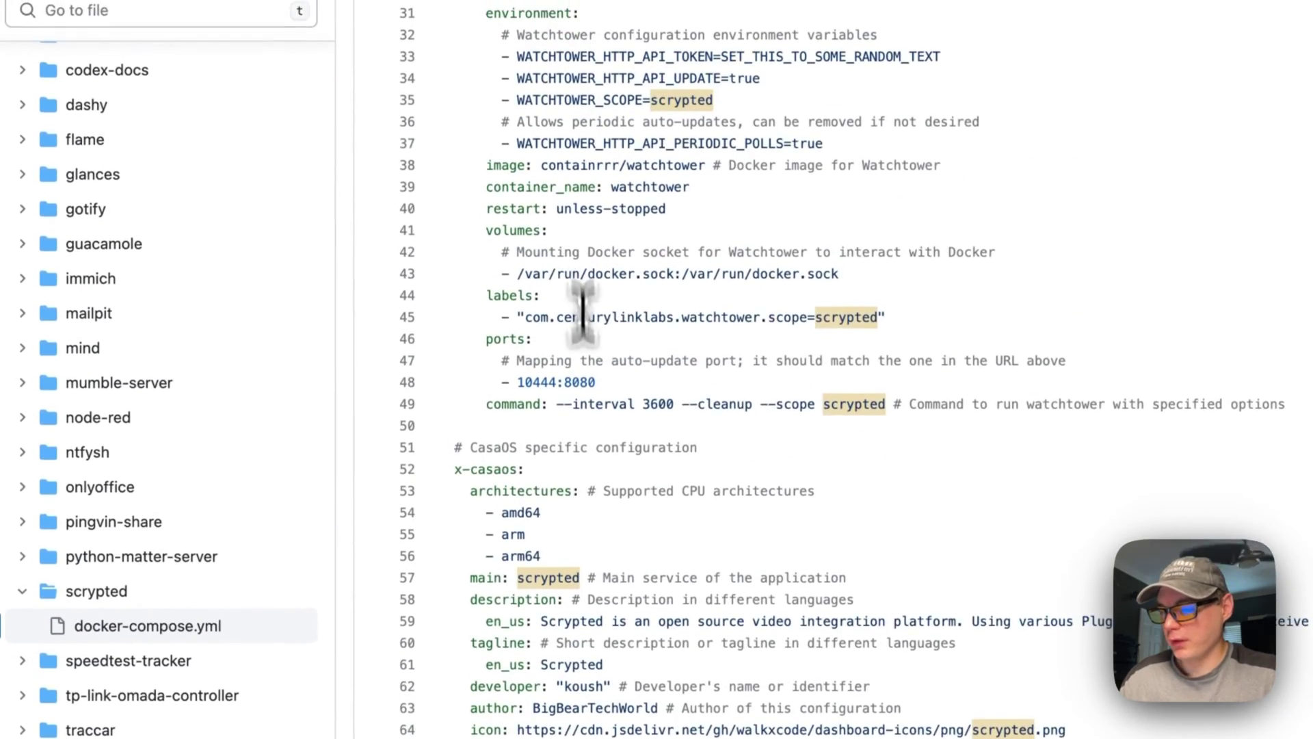
Highlight the description, tagline, developer, author, icon, thumbnail, title and BigBearCasaOS category entries.
drag(431, 492, 640, 493)
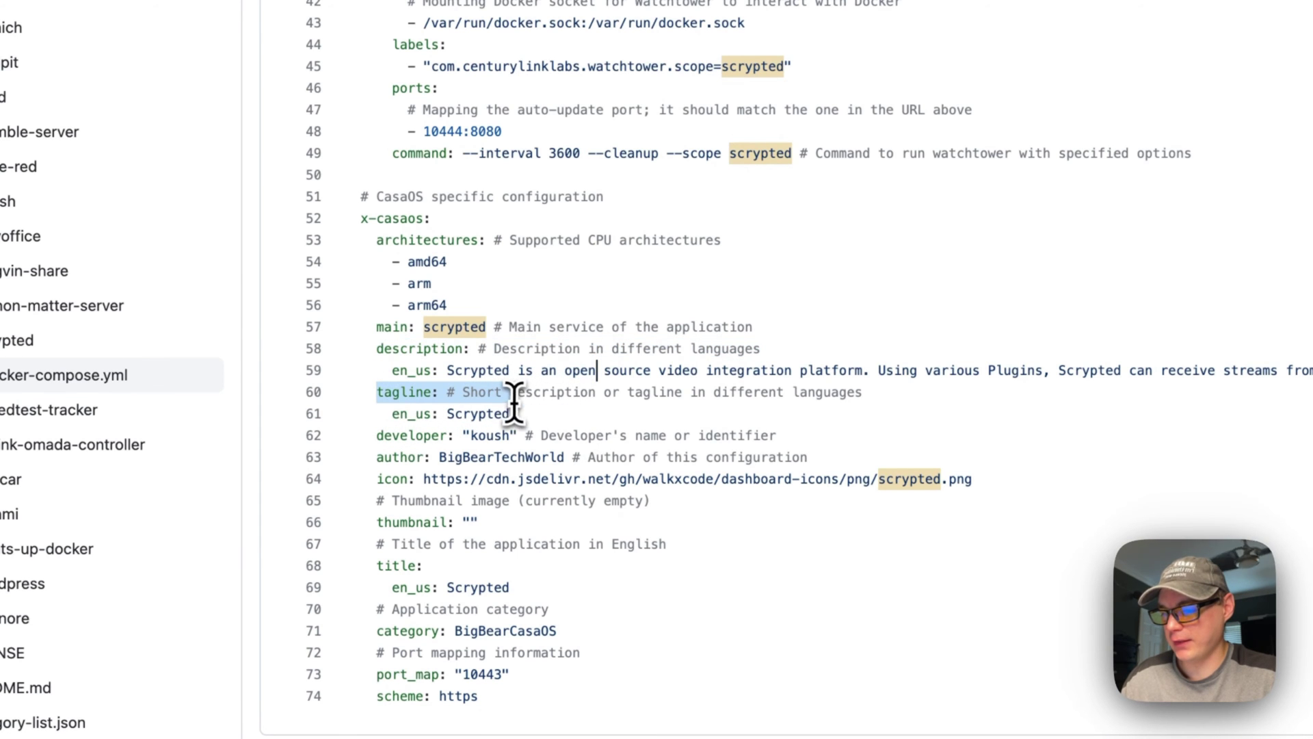
drag(513, 403, 513, 417)
drag(377, 436, 776, 437)
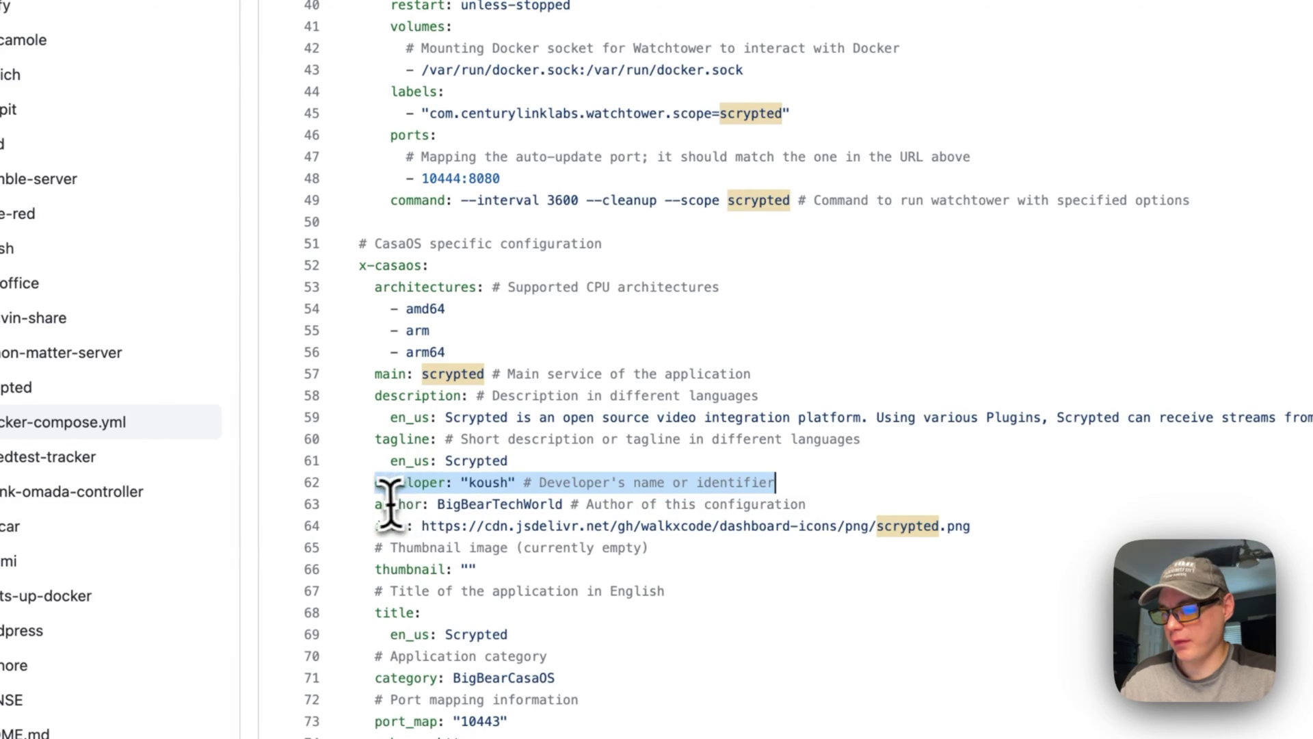
drag(361, 498, 835, 503)
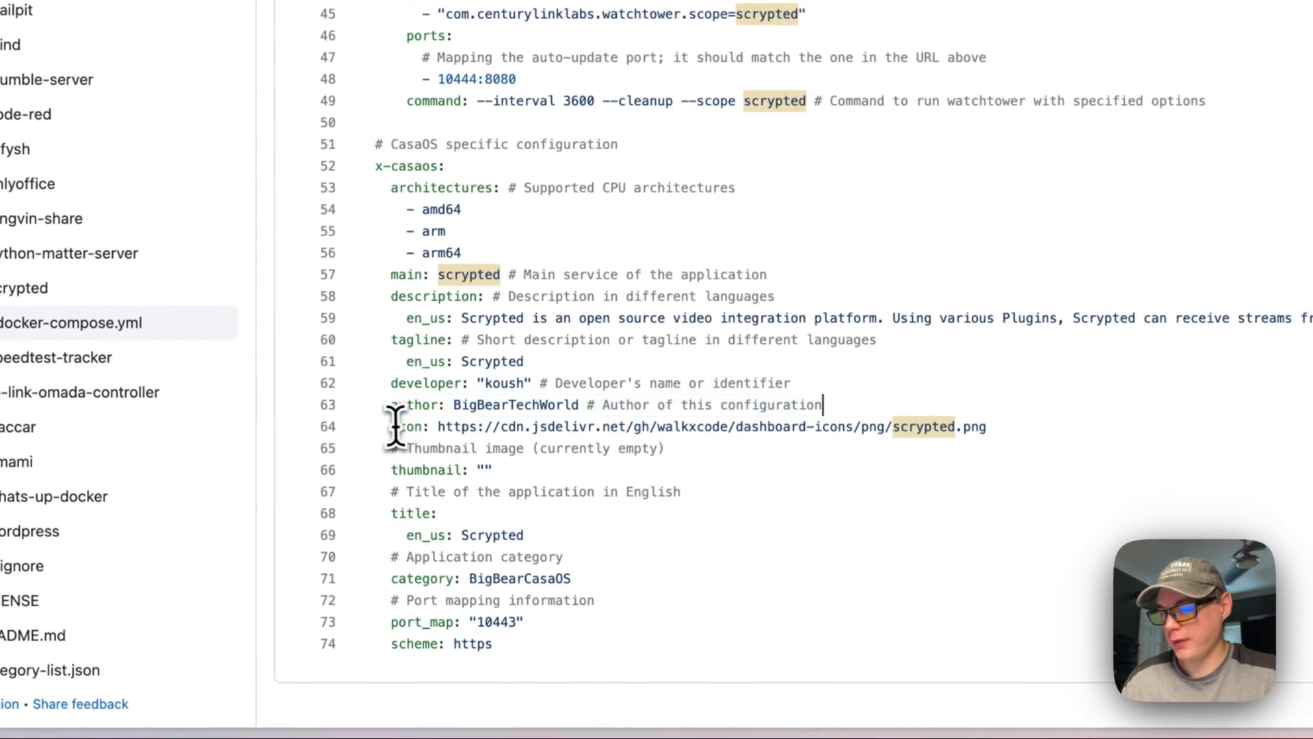
drag(388, 463, 982, 463)
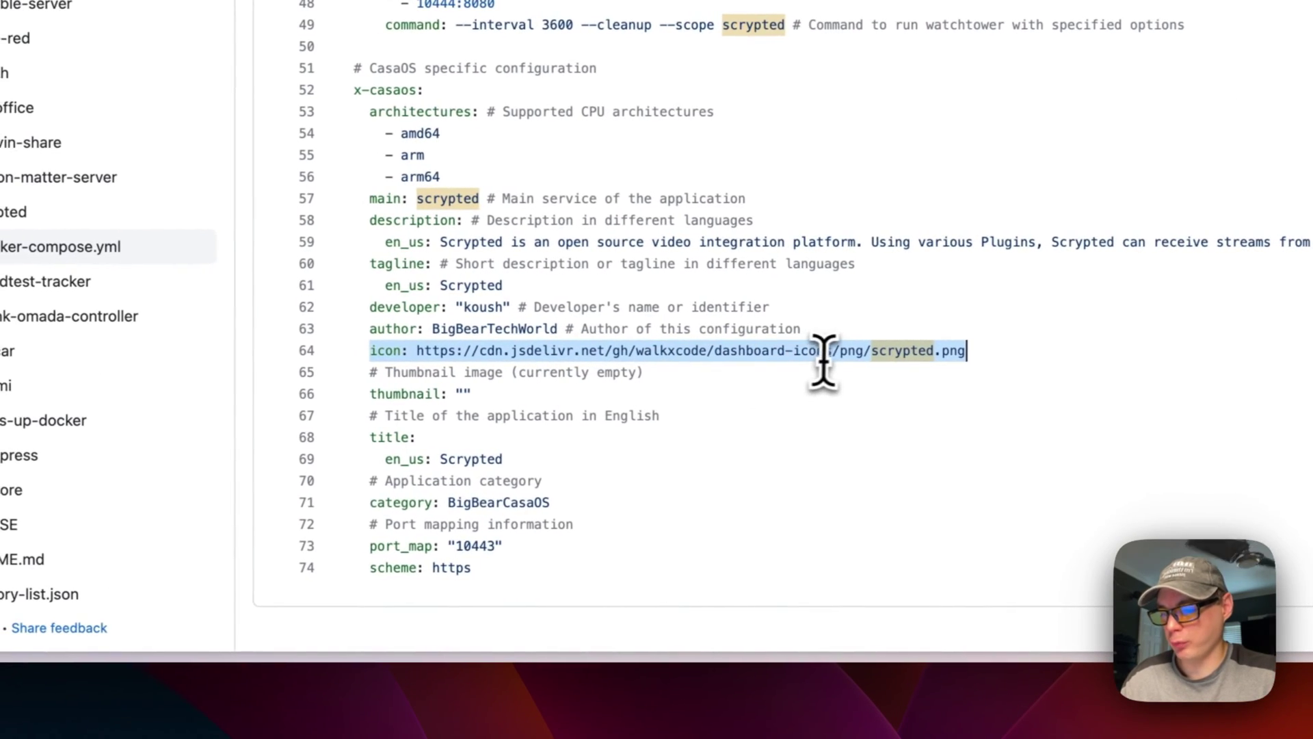
click(661, 391)
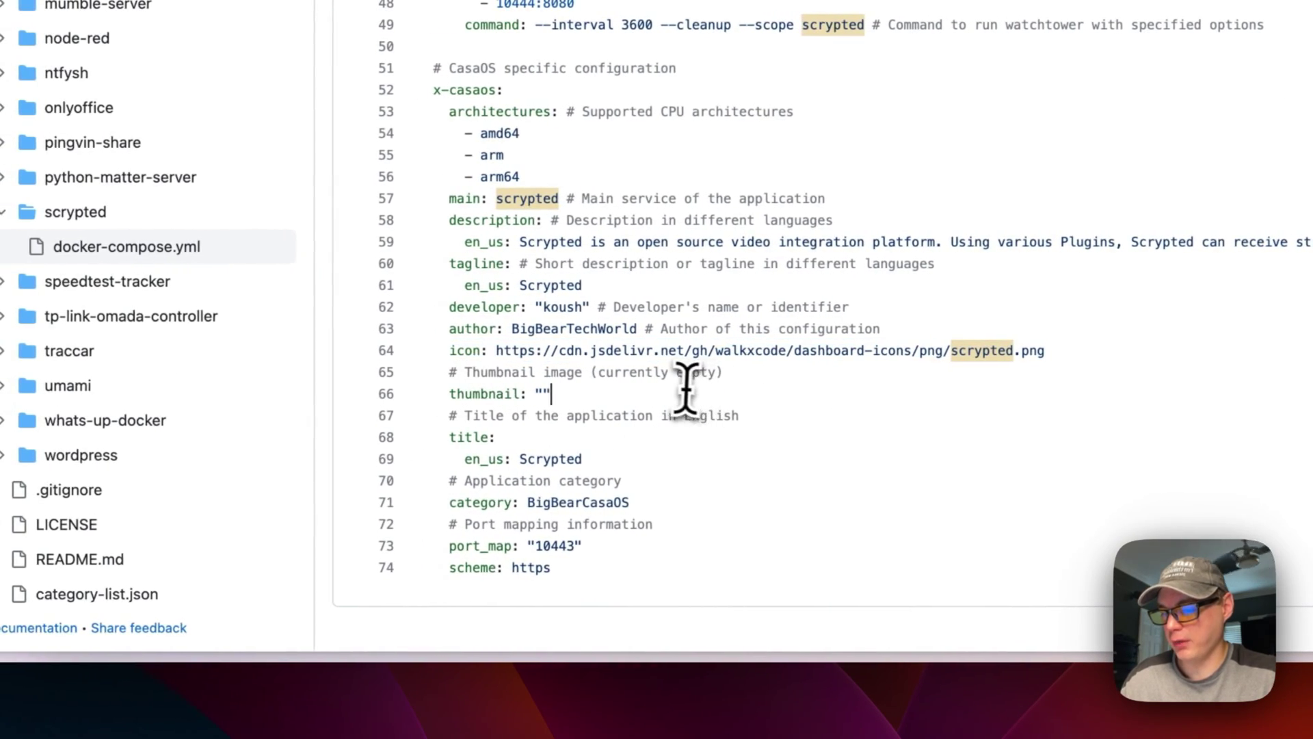
drag(631, 443, 630, 455)
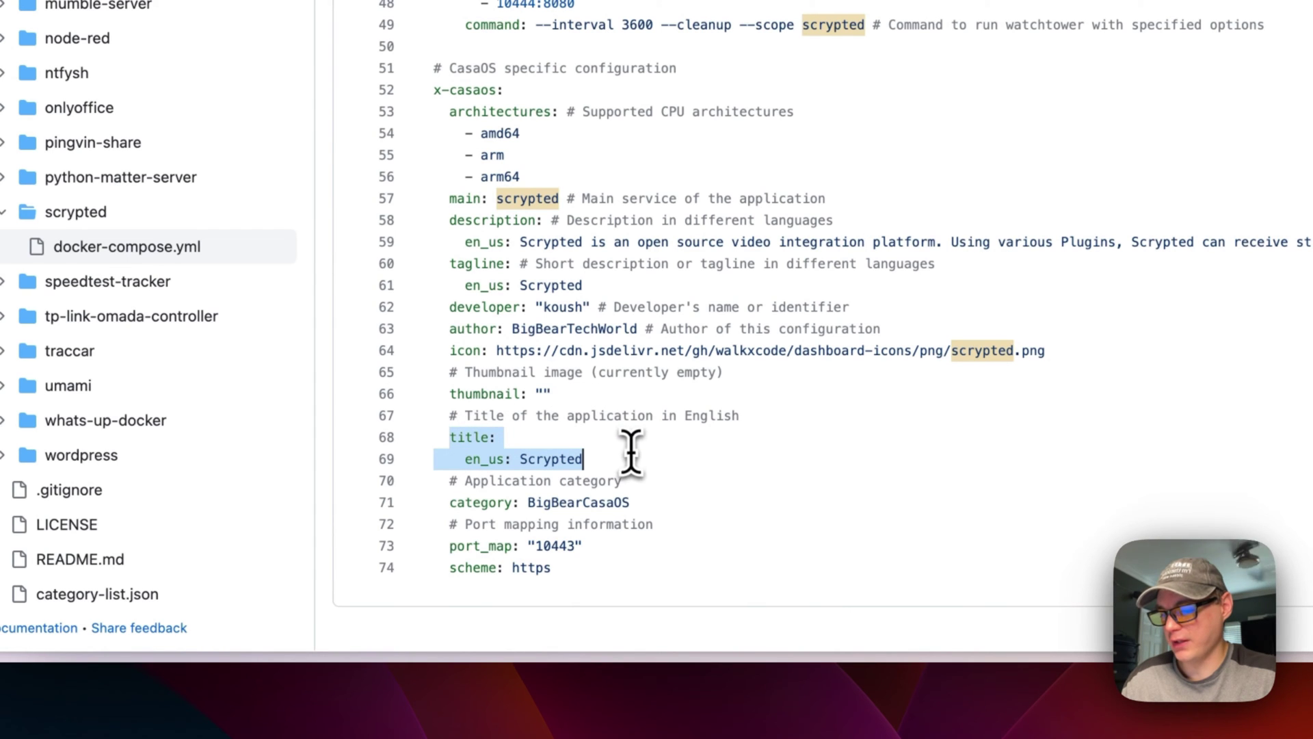
drag(449, 504, 631, 504)
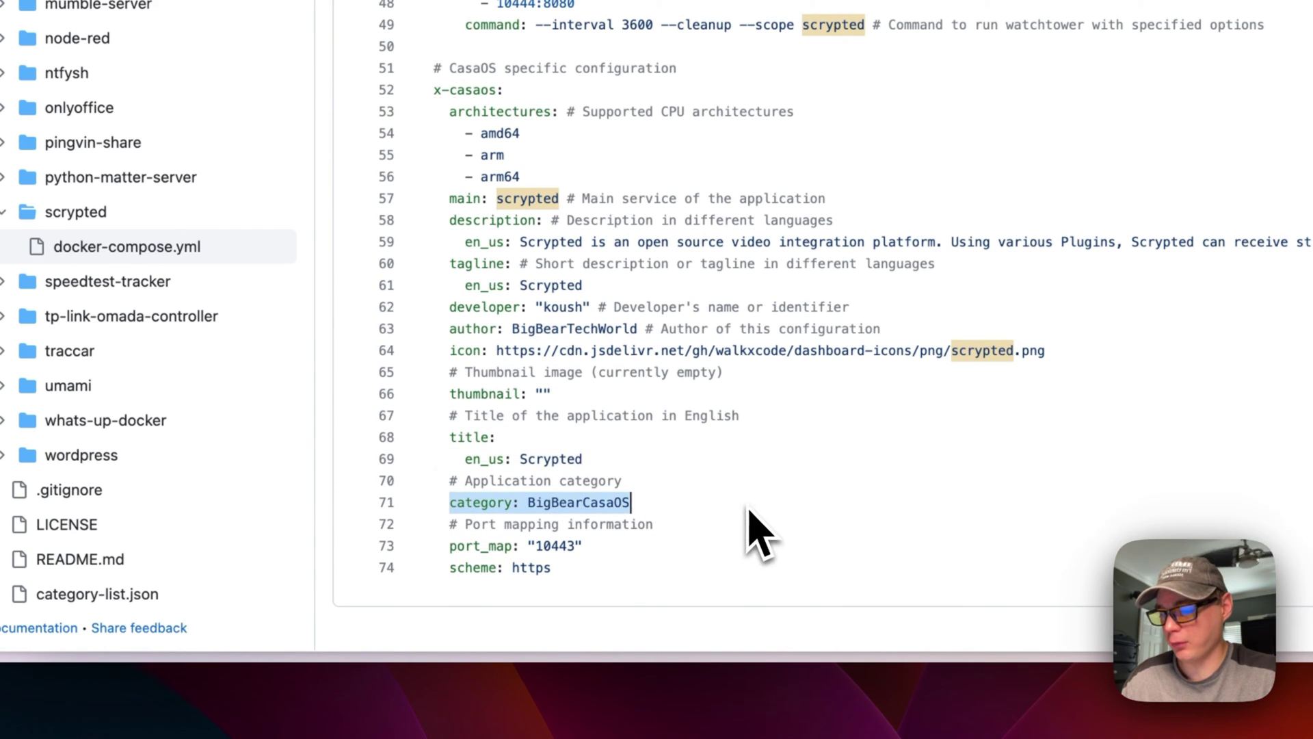
double_click(545, 502)
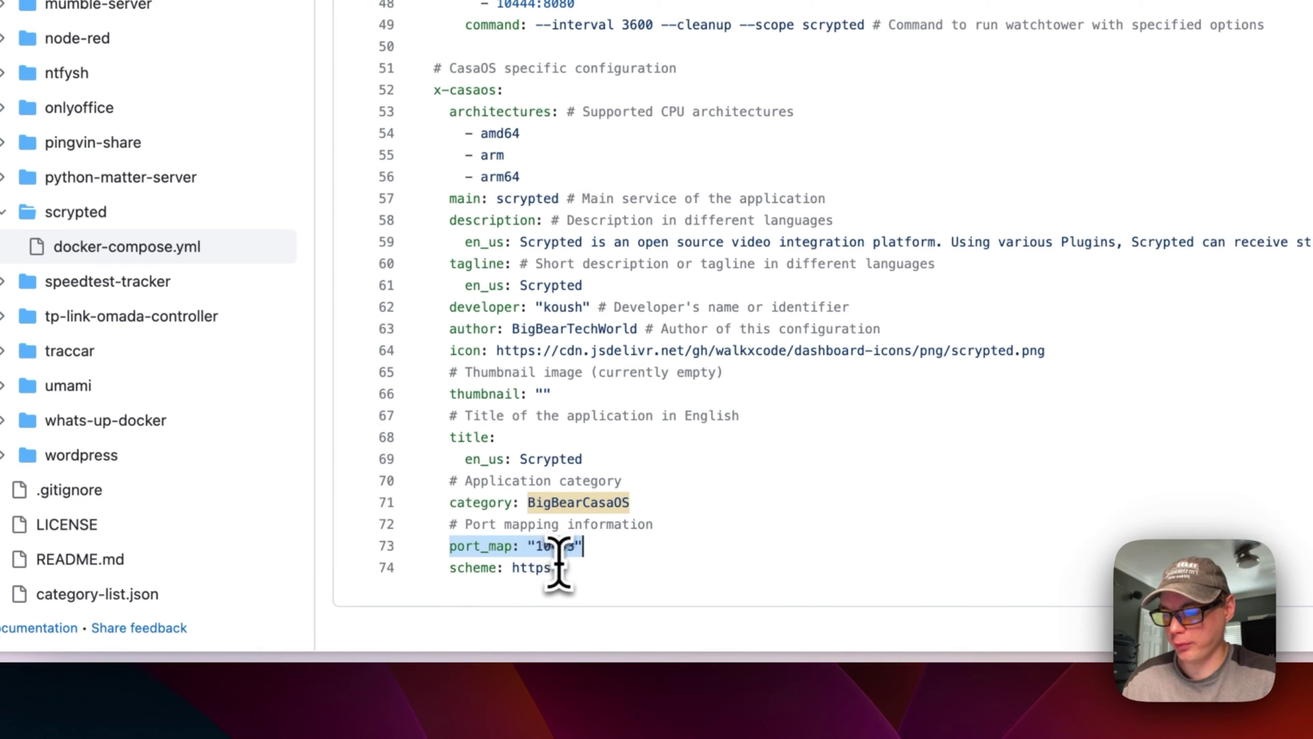
Highlight the host network mode and https scheme values in the compose file.
scroll(553, 545, up, 15)
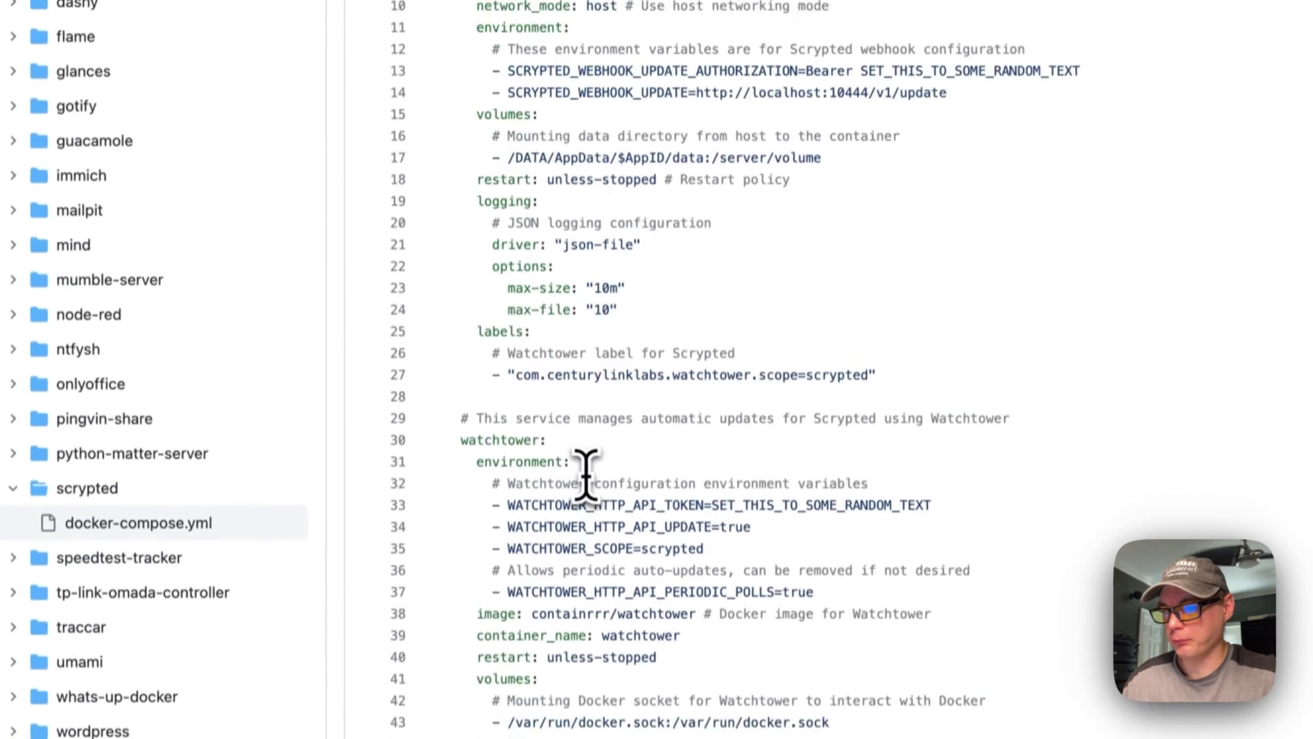
scroll(602, 301, down, 3)
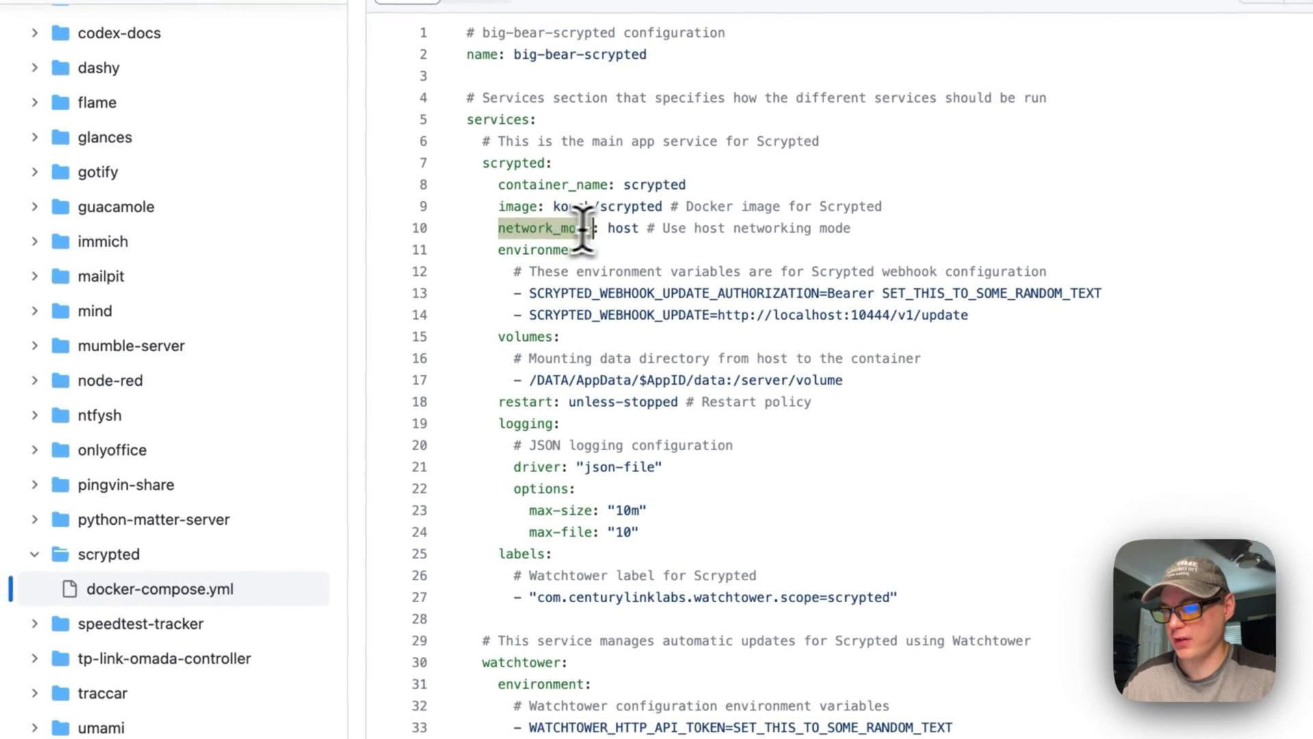
double_click(569, 192)
scroll(579, 333, down, 2)
scroll(633, 369, down, 15)
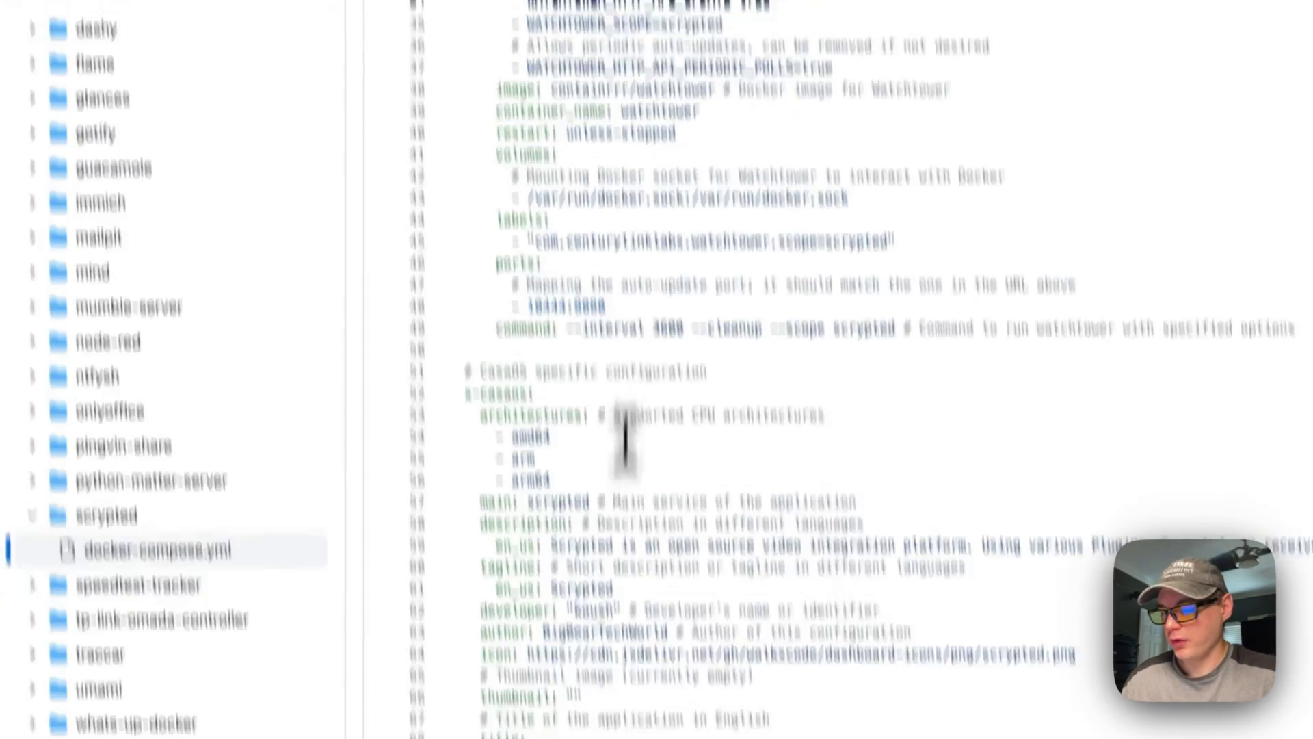
drag(506, 575, 606, 578)
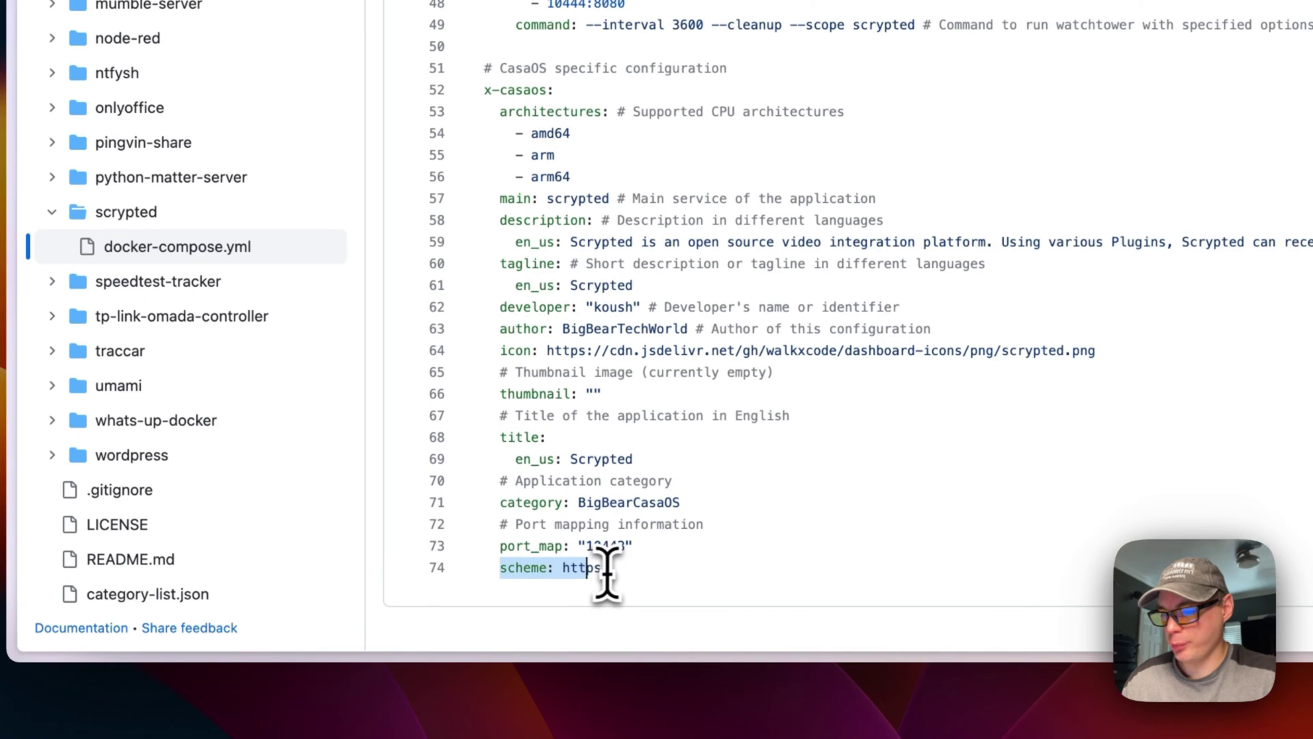
scroll(596, 390, up, 15)
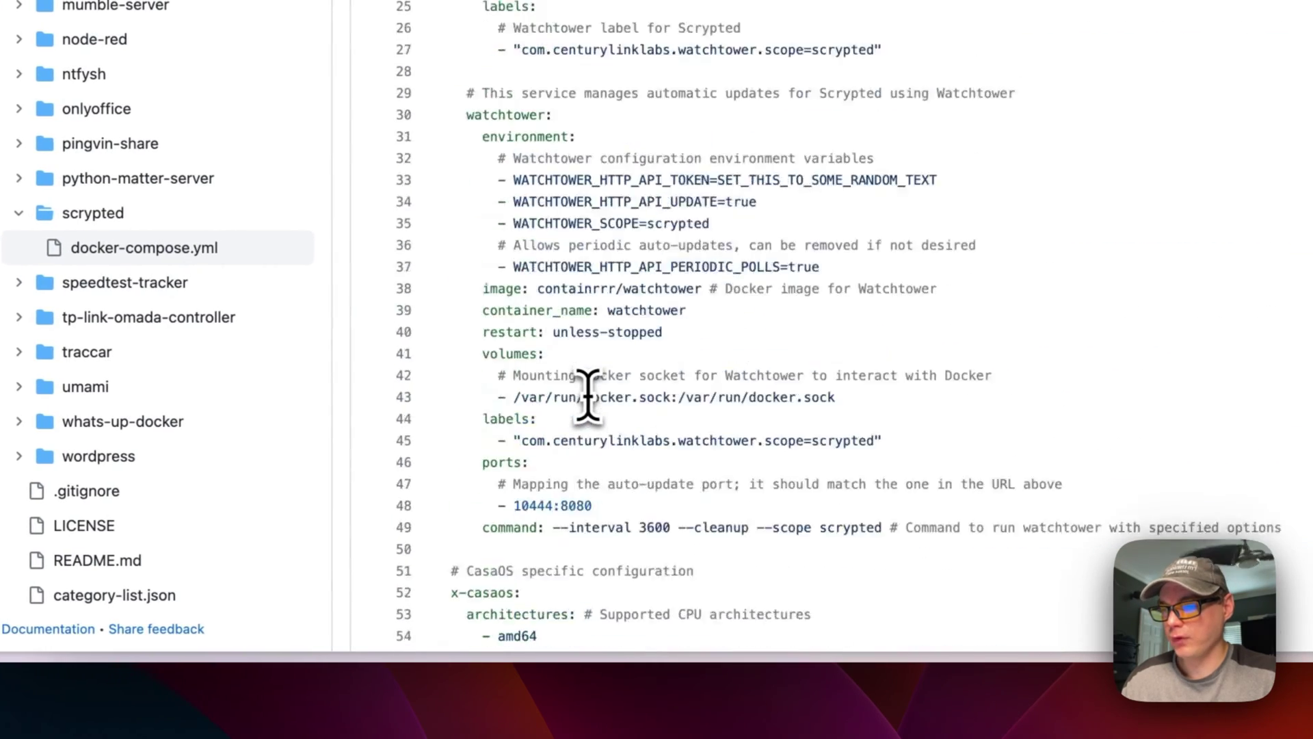
scroll(588, 393, down, 12)
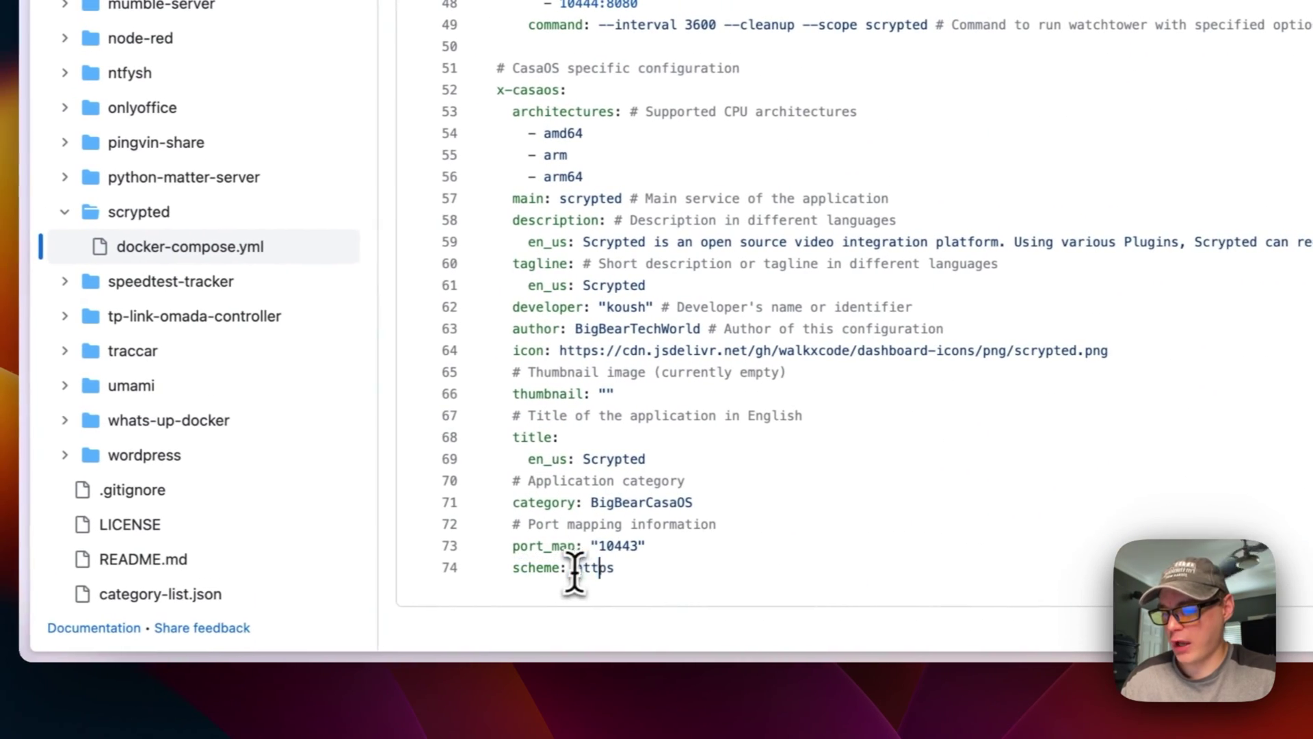
double_click(590, 569)
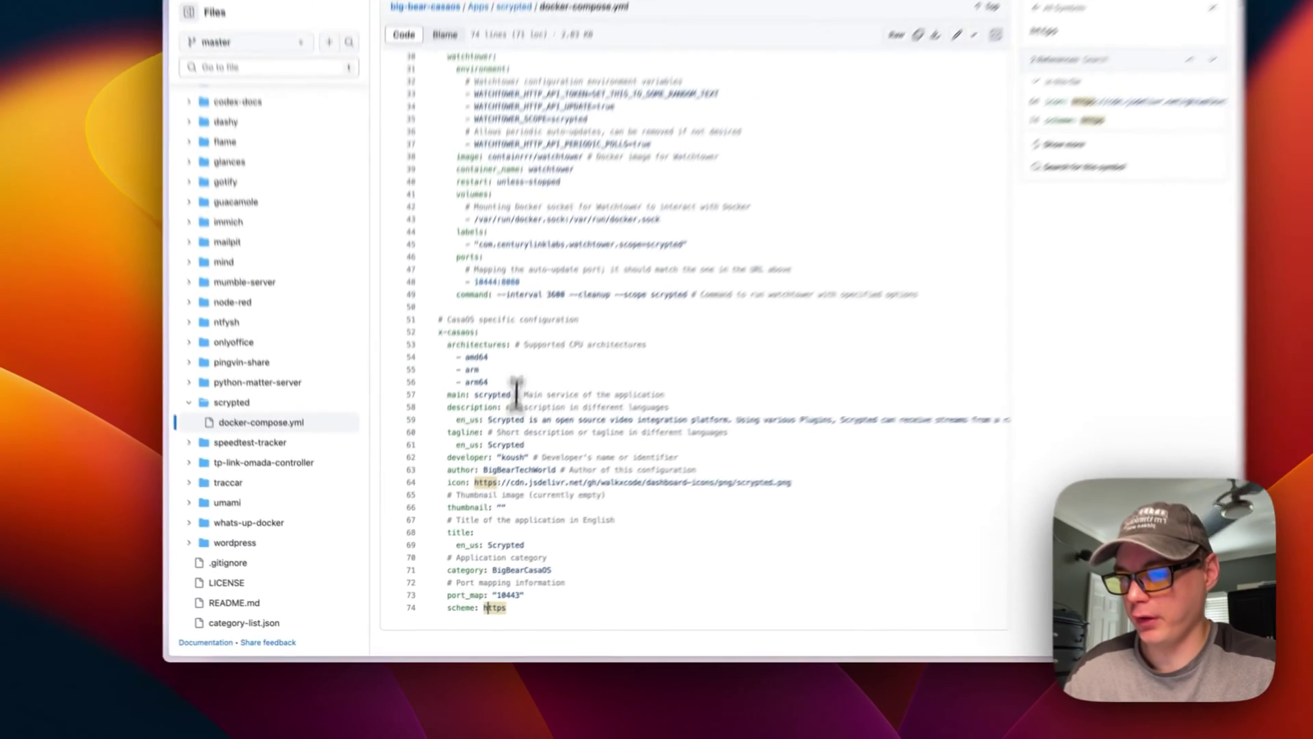
scroll(546, 410, up, 8)
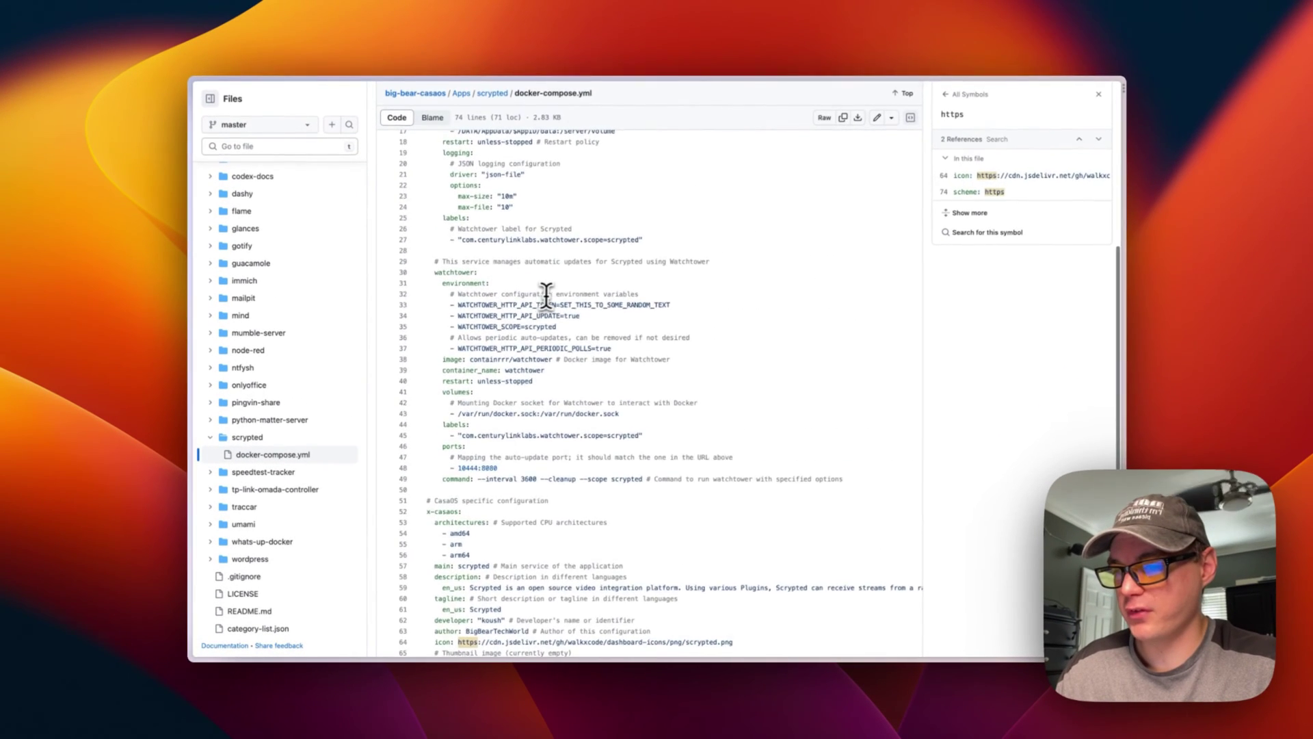
scroll(551, 296, up, 5)
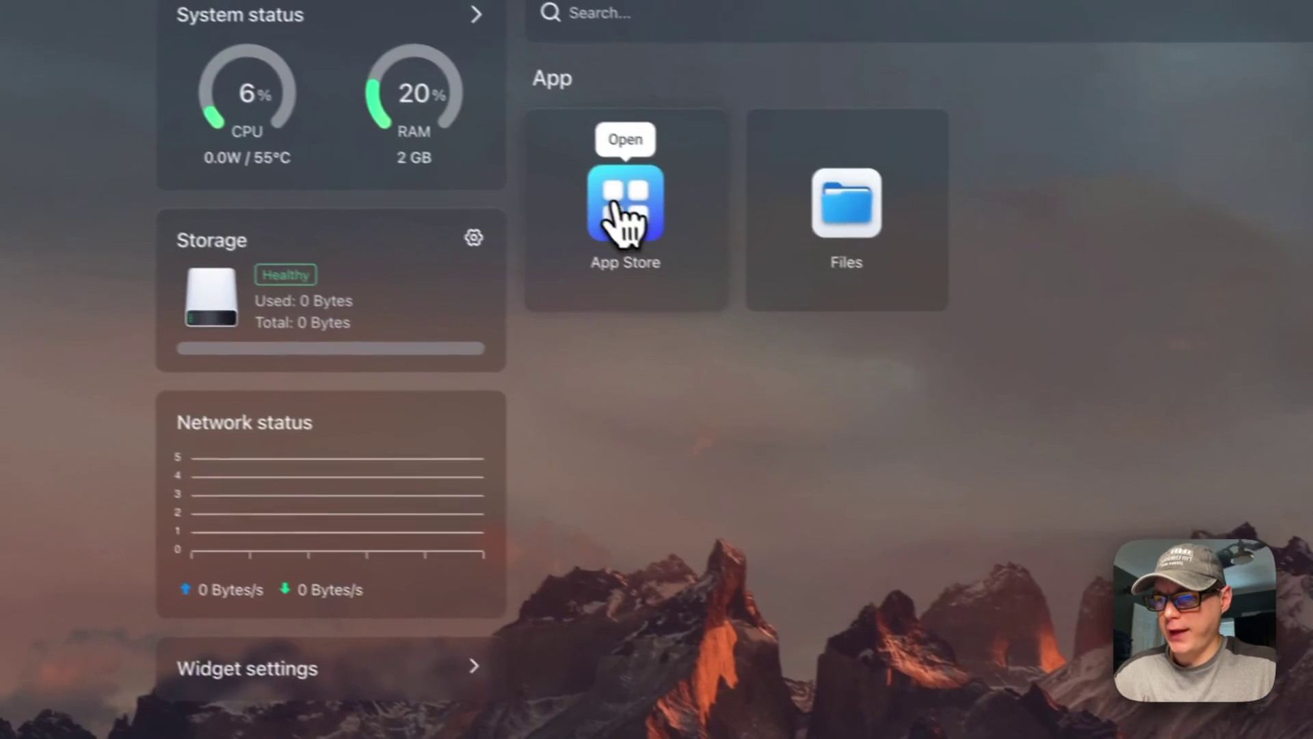
Search the CasaOS App Store for 'scrypted' and start installing the Scrypted app.
click(619, 217)
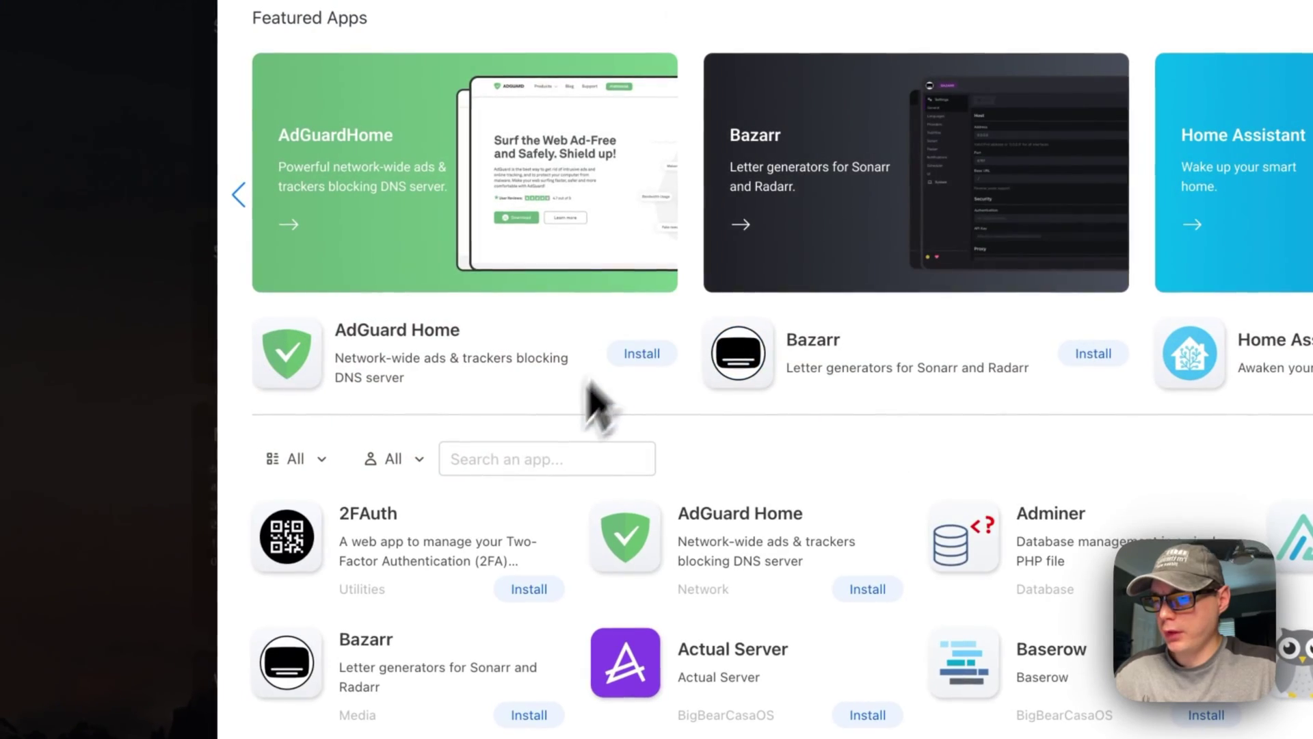
click(496, 453)
text(scrypt)
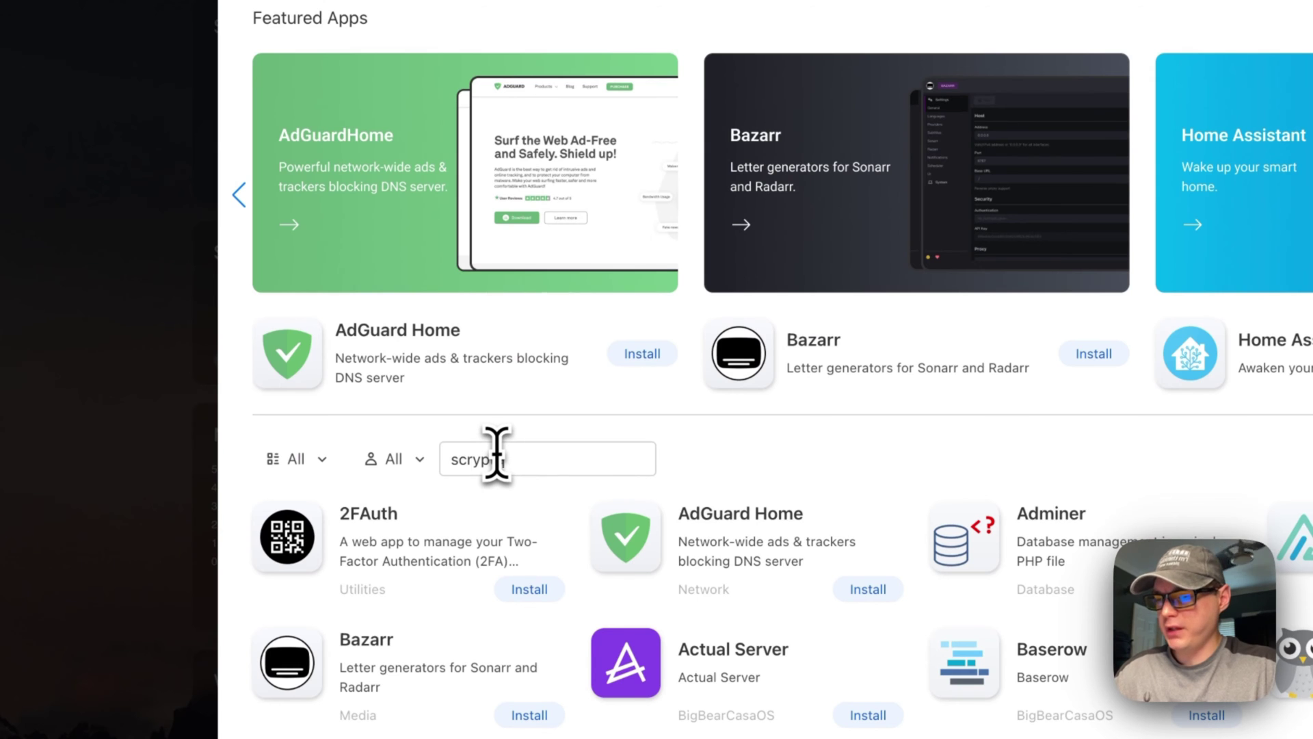
text(ed)
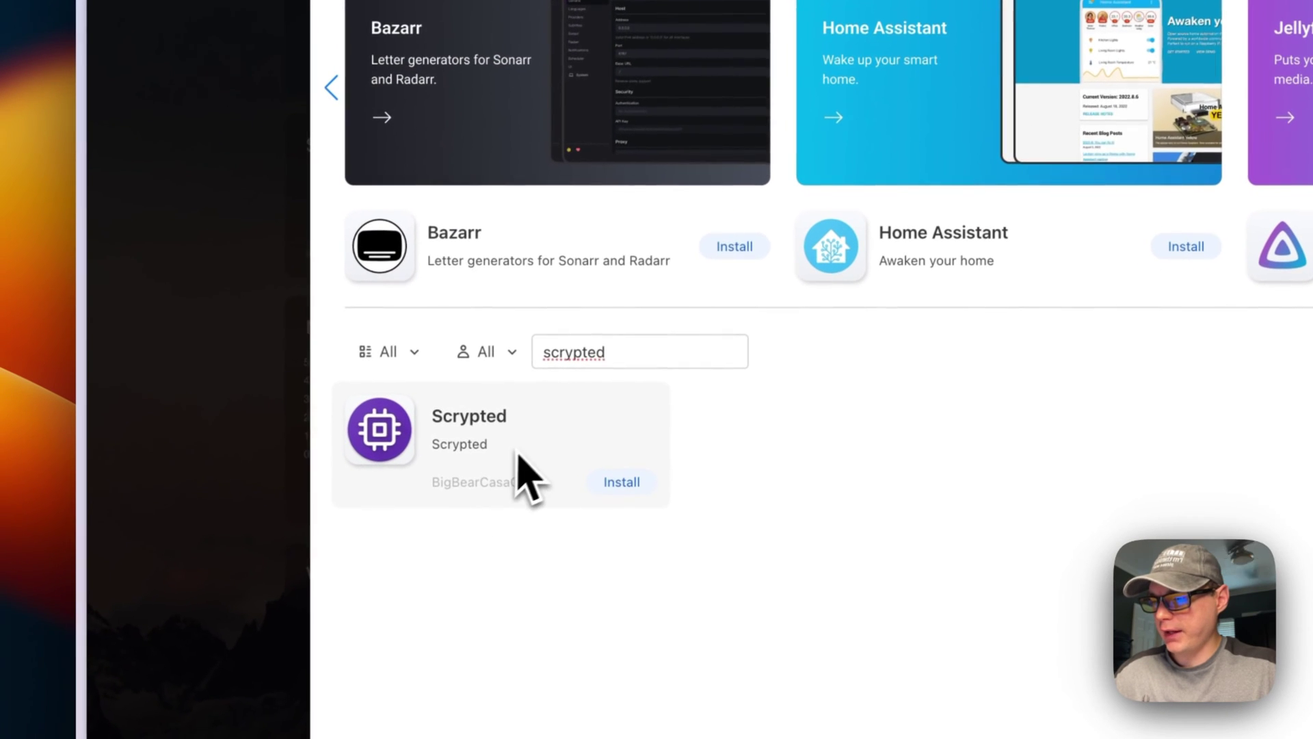
drag(438, 481, 519, 491)
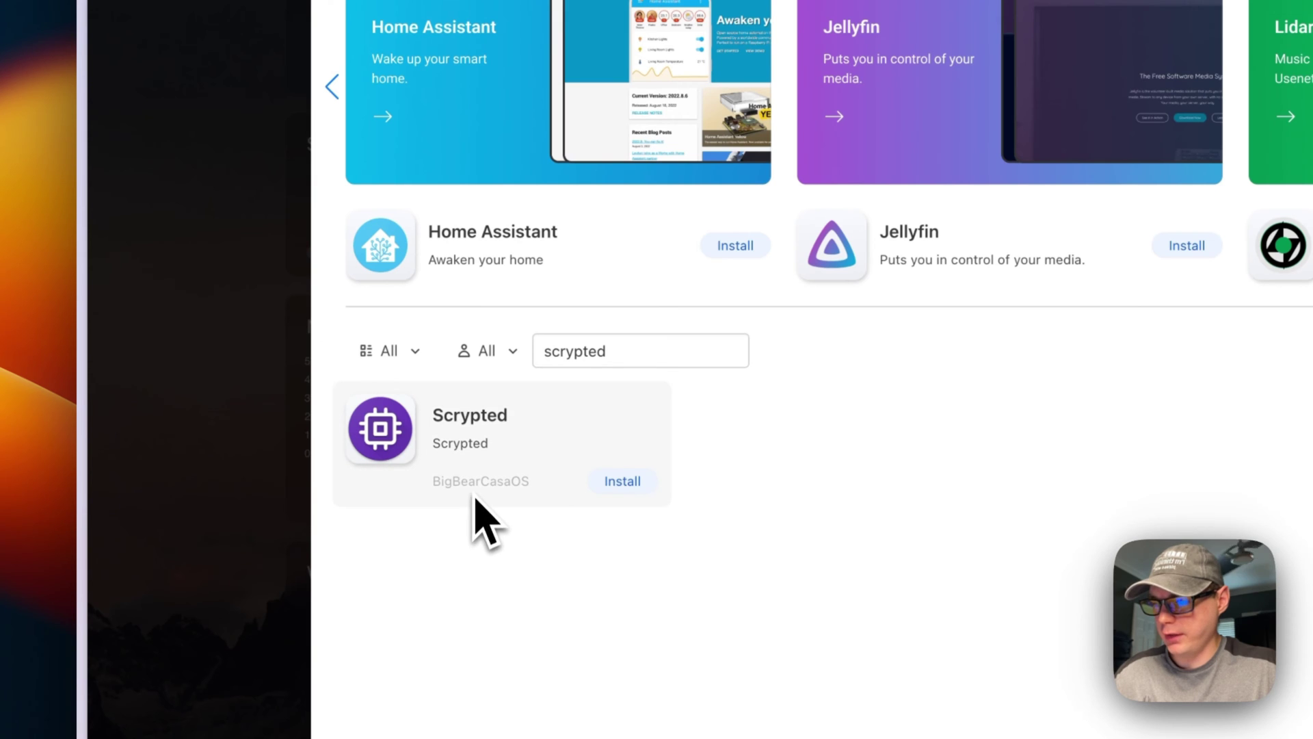
click(483, 448)
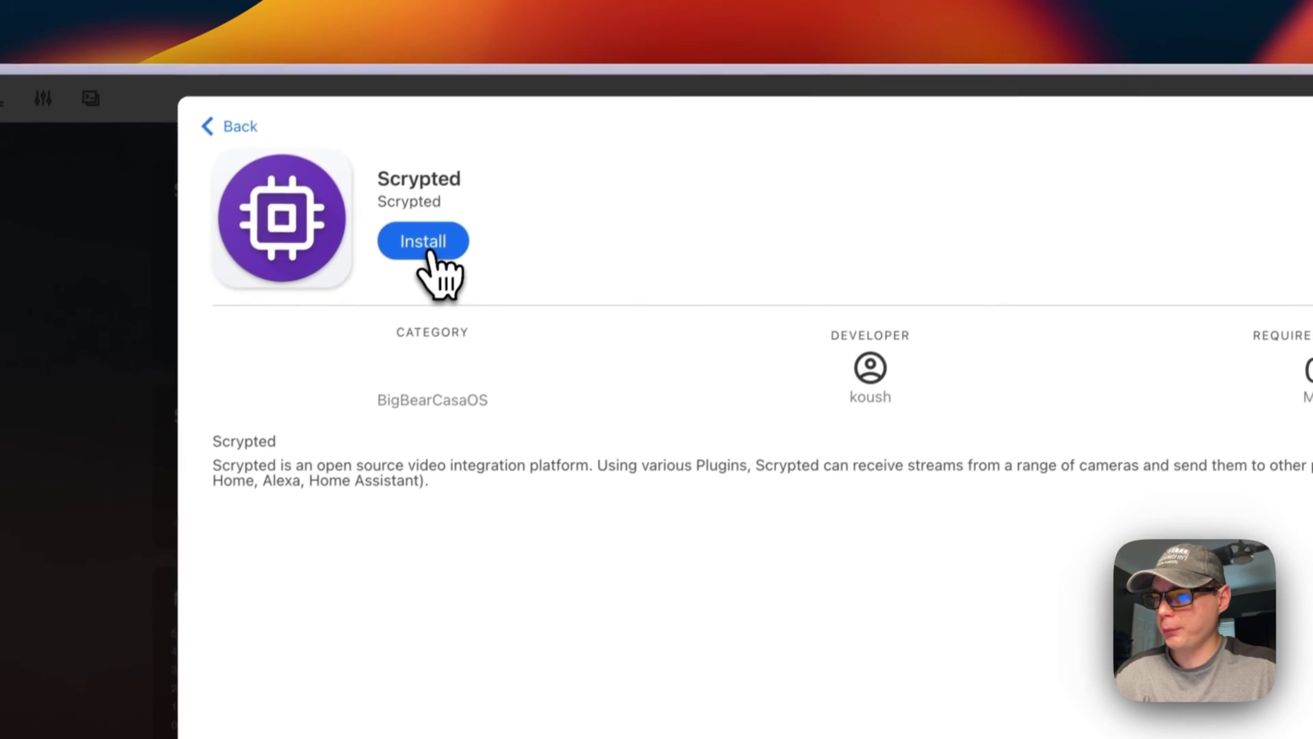
click(482, 122)
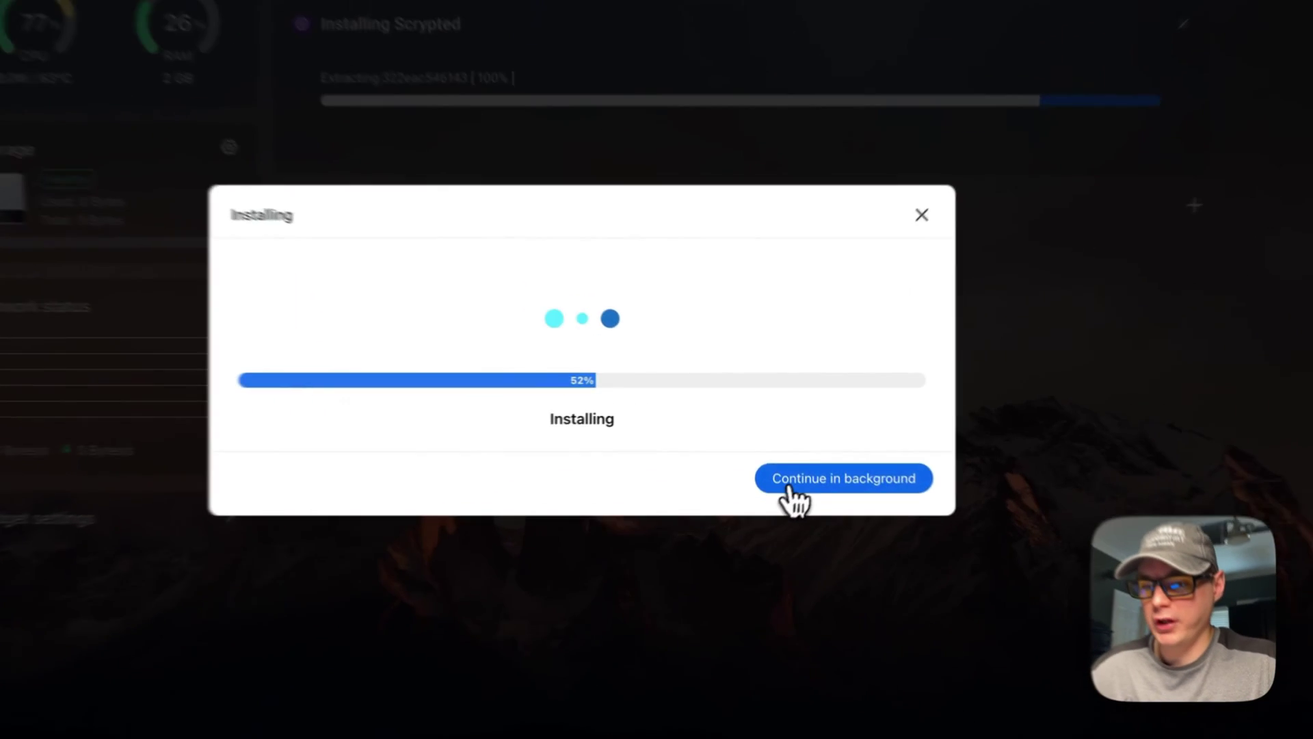
Let the Scrypted install finish in the background and reload the dashboard with Cmd+R.
click(780, 445)
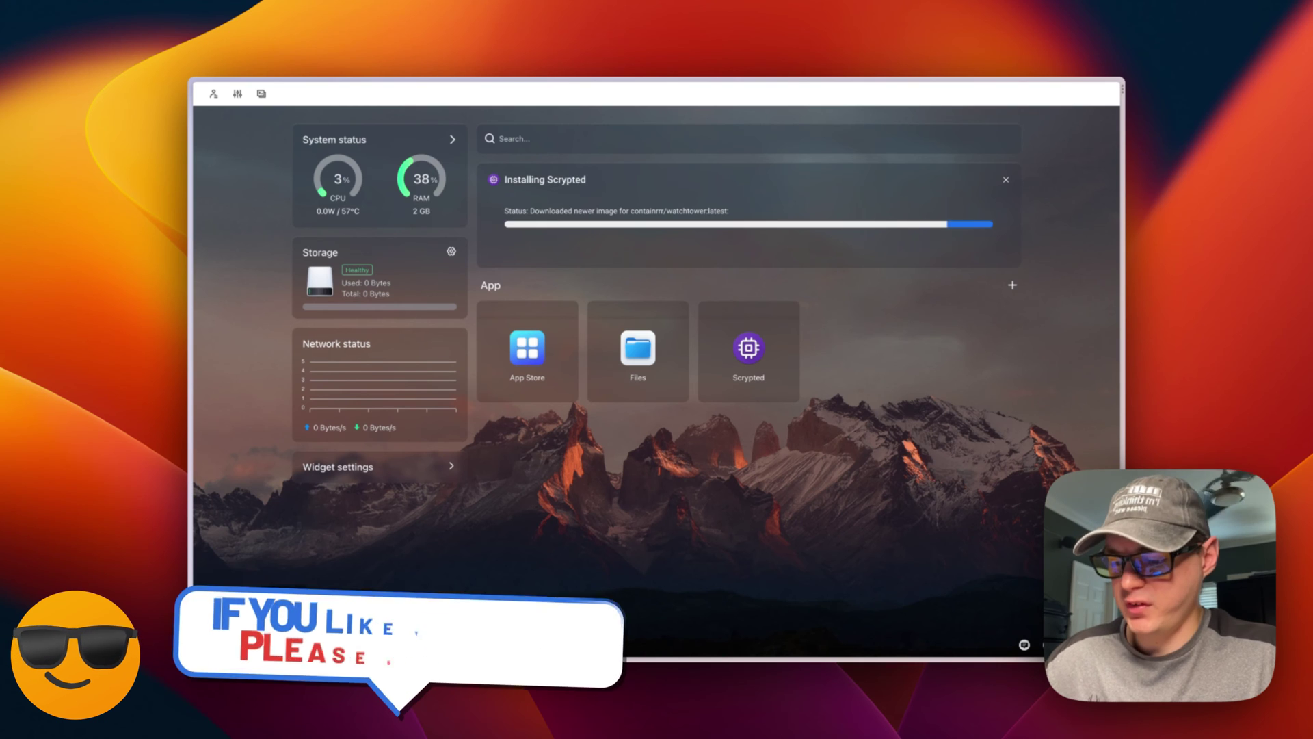
key(super+r)
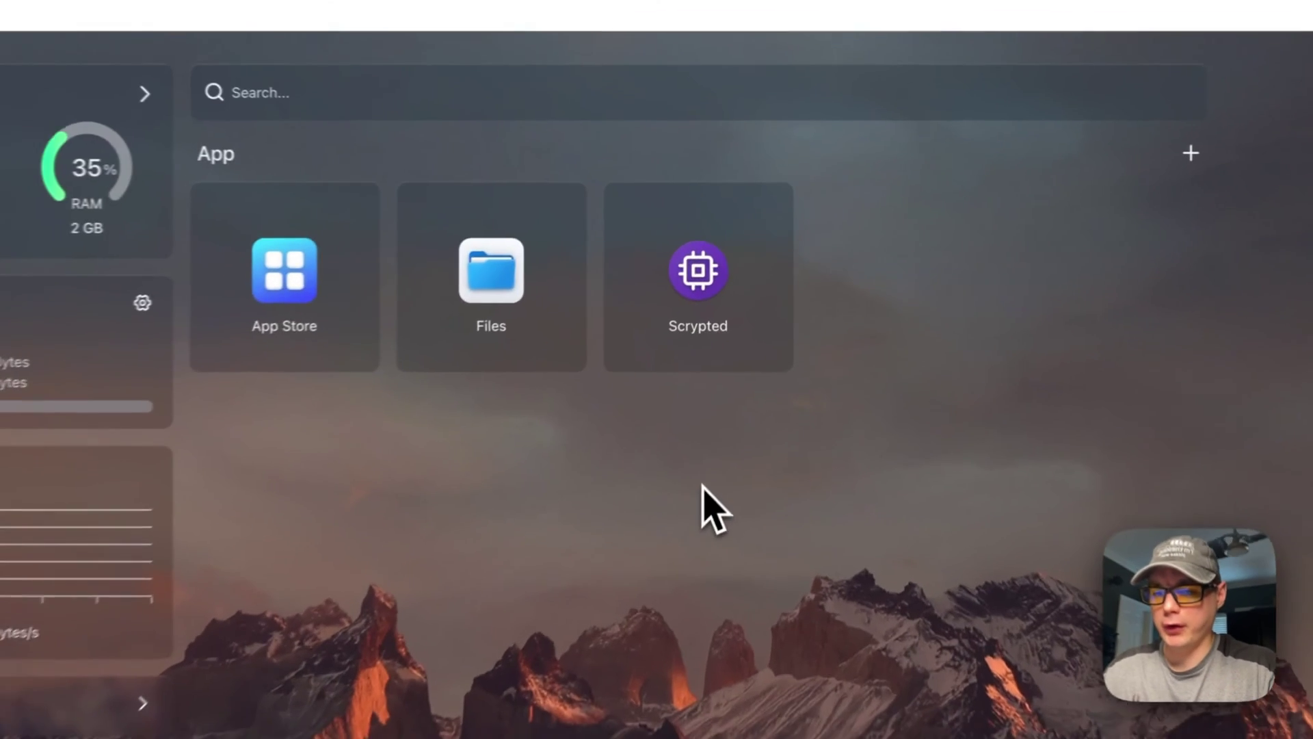
mouse_move(695, 284)
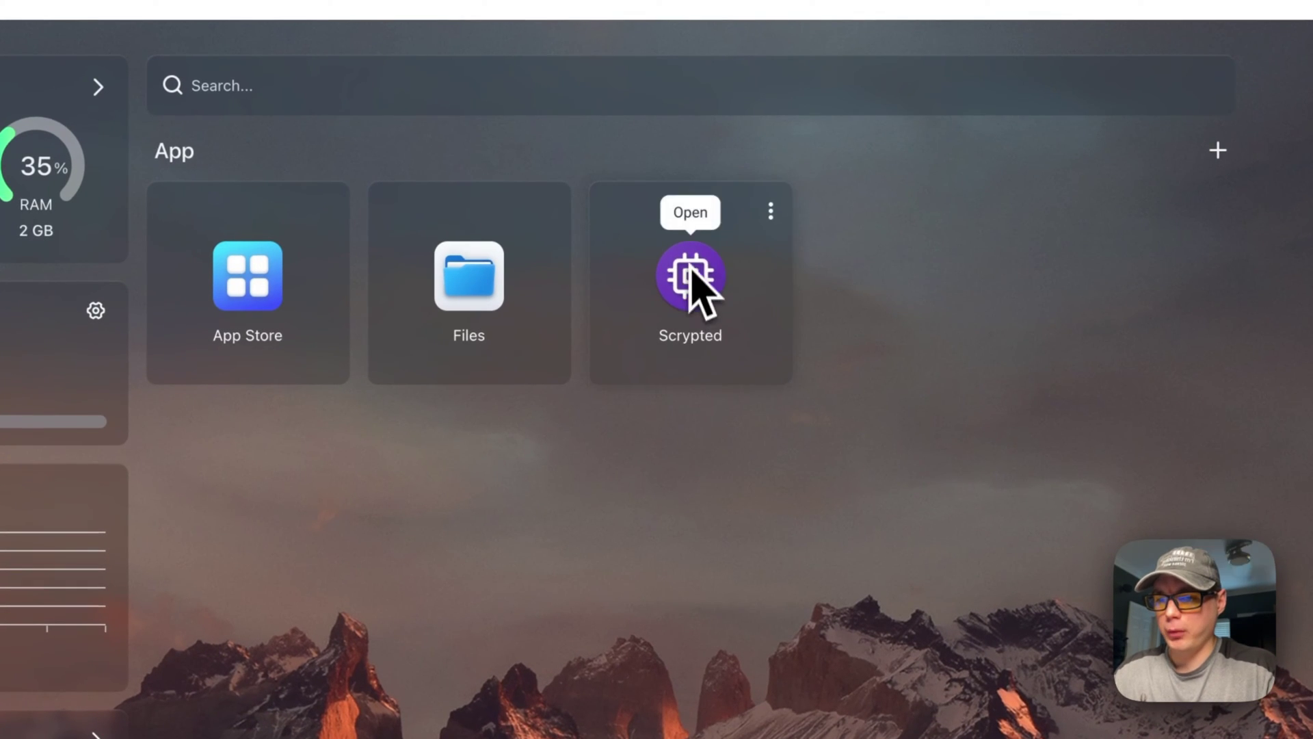
Add a Tips note reading 'Testing' to the Scrypted app and save it.
click(771, 209)
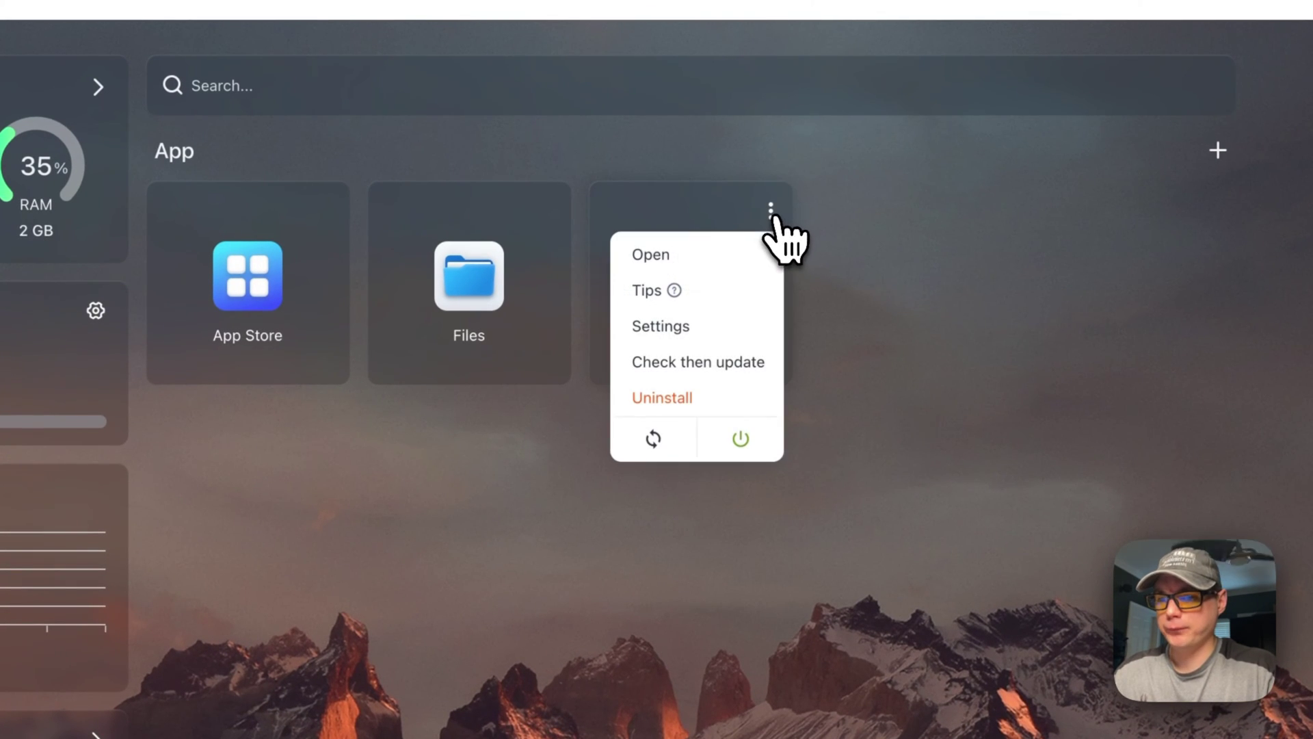
click(662, 291)
click(652, 598)
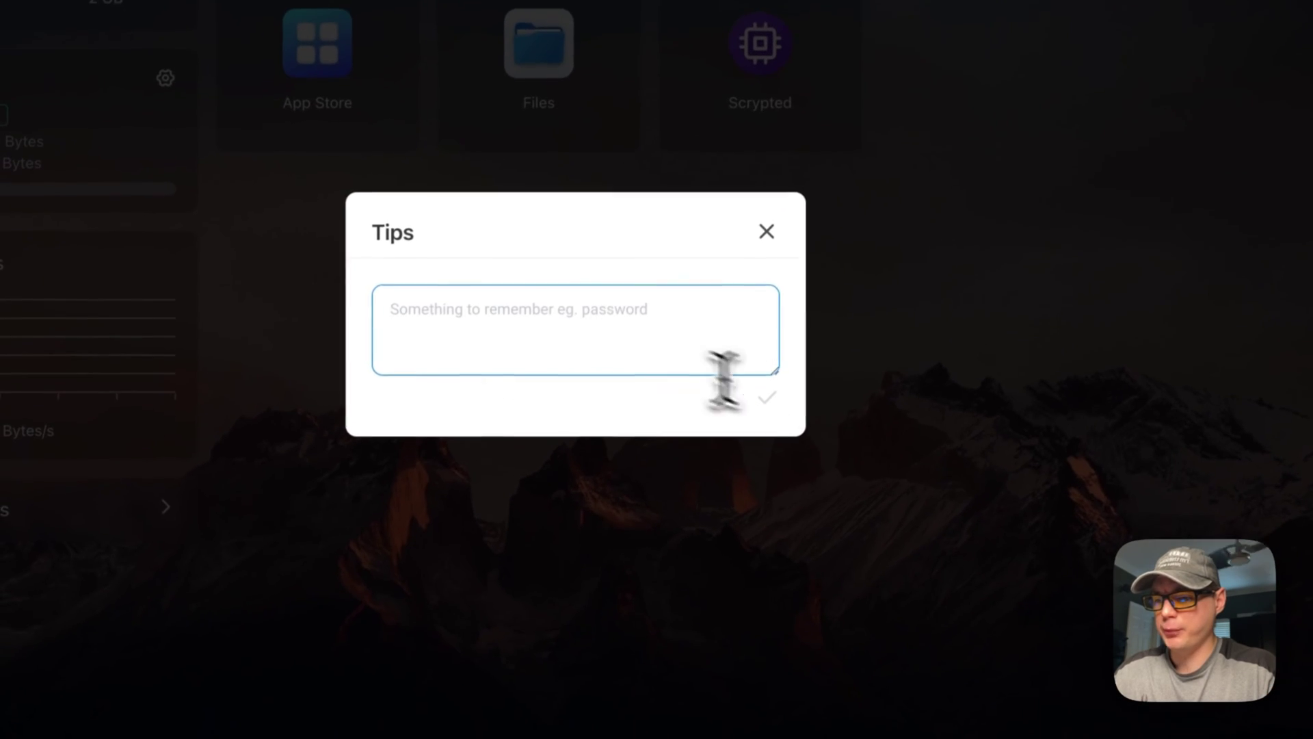
text(tst)
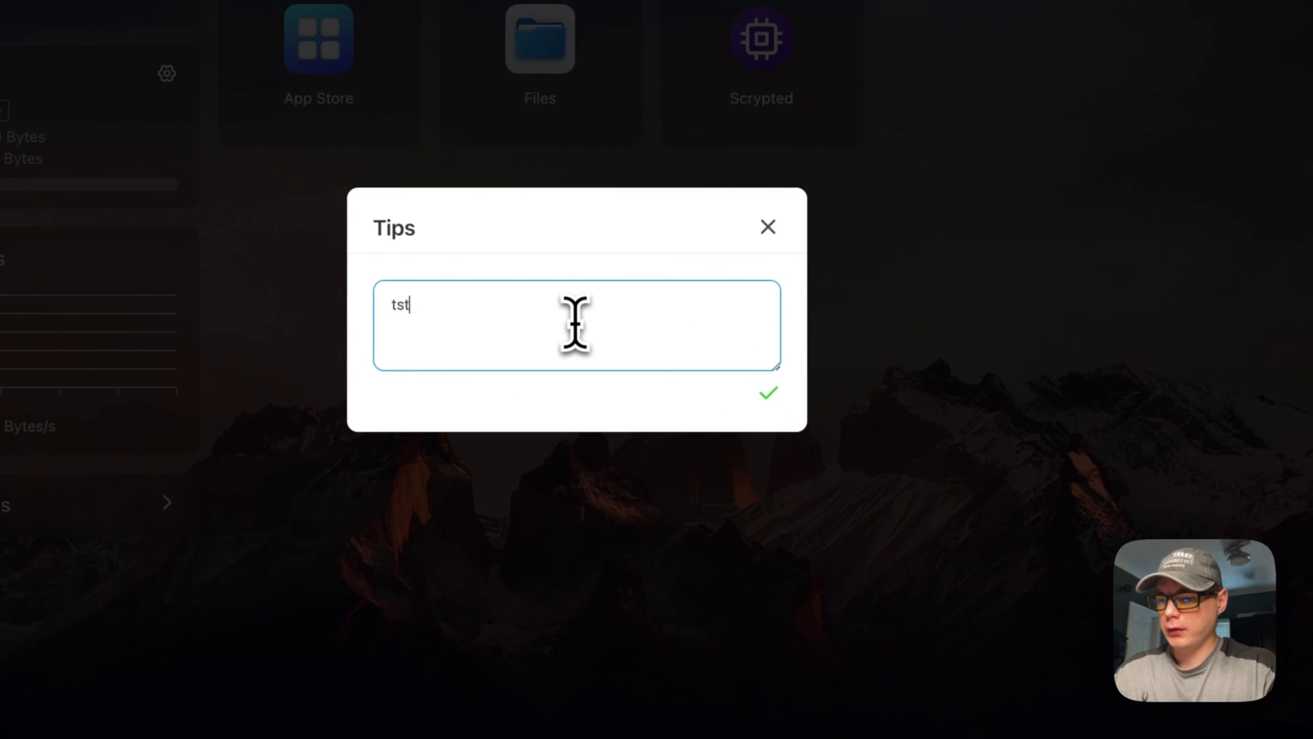
key(BackSpace)
key(BackSpace)
key(BackSpace)
text(Testing)
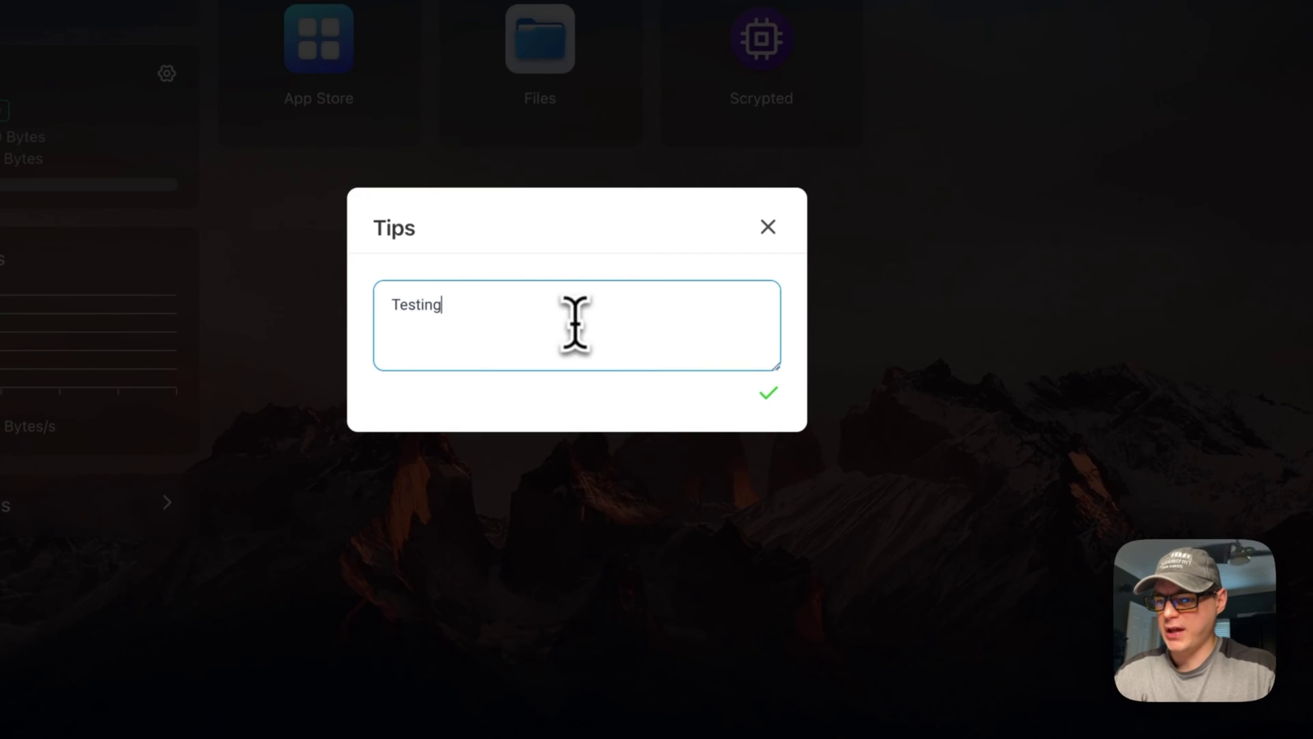
click(769, 395)
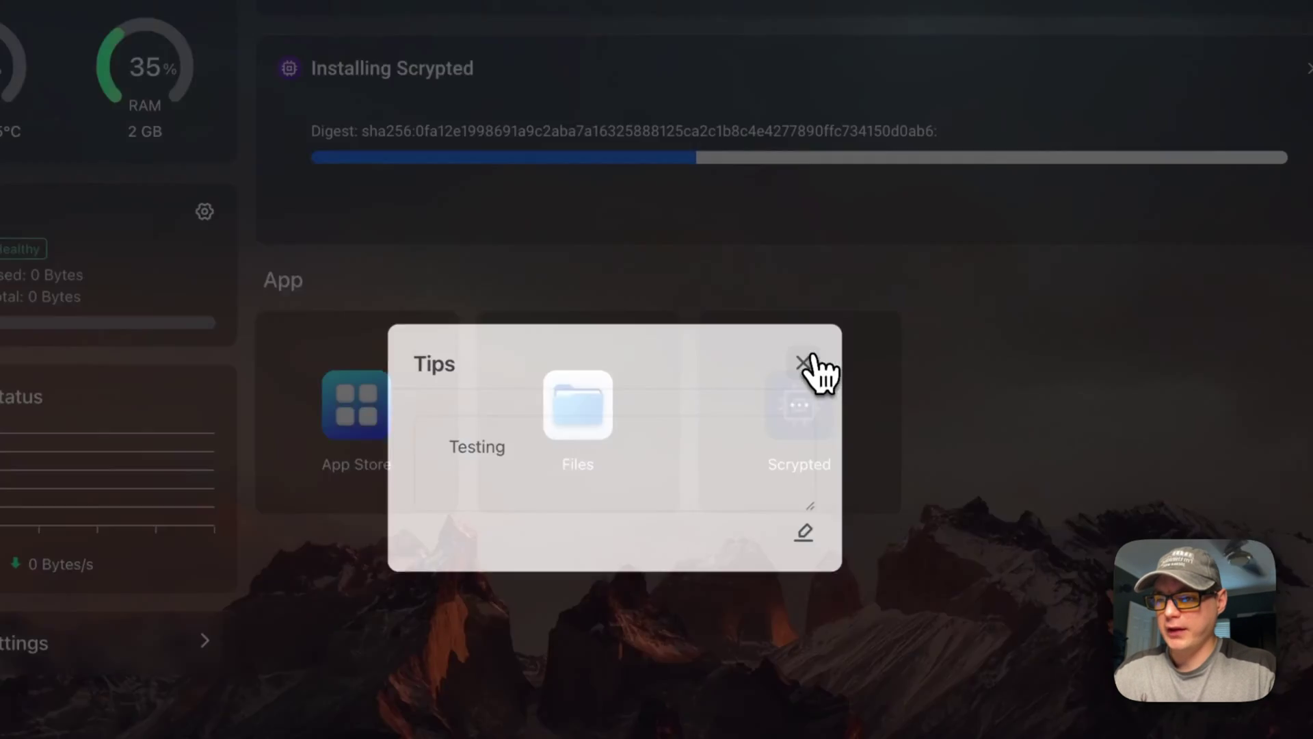
Close the note and reopen Scrypted's Tips to confirm it was saved.
click(807, 362)
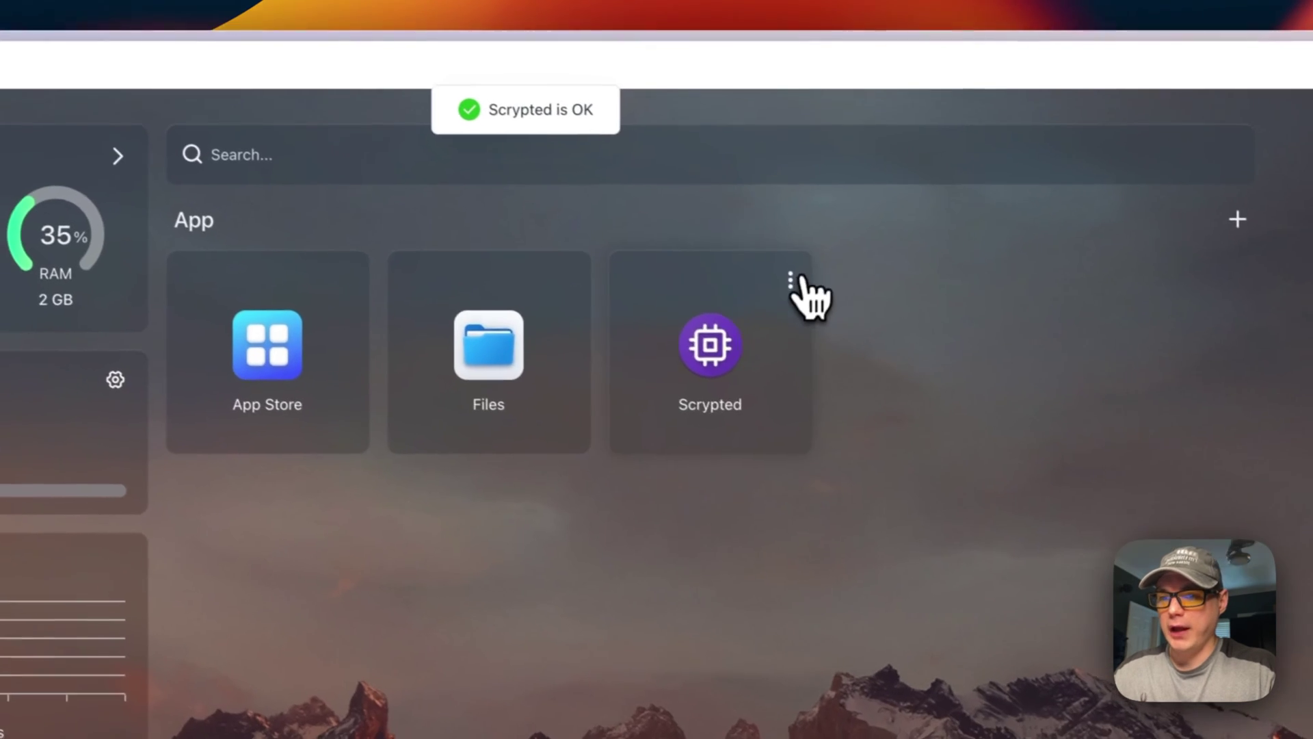
click(881, 326)
click(713, 357)
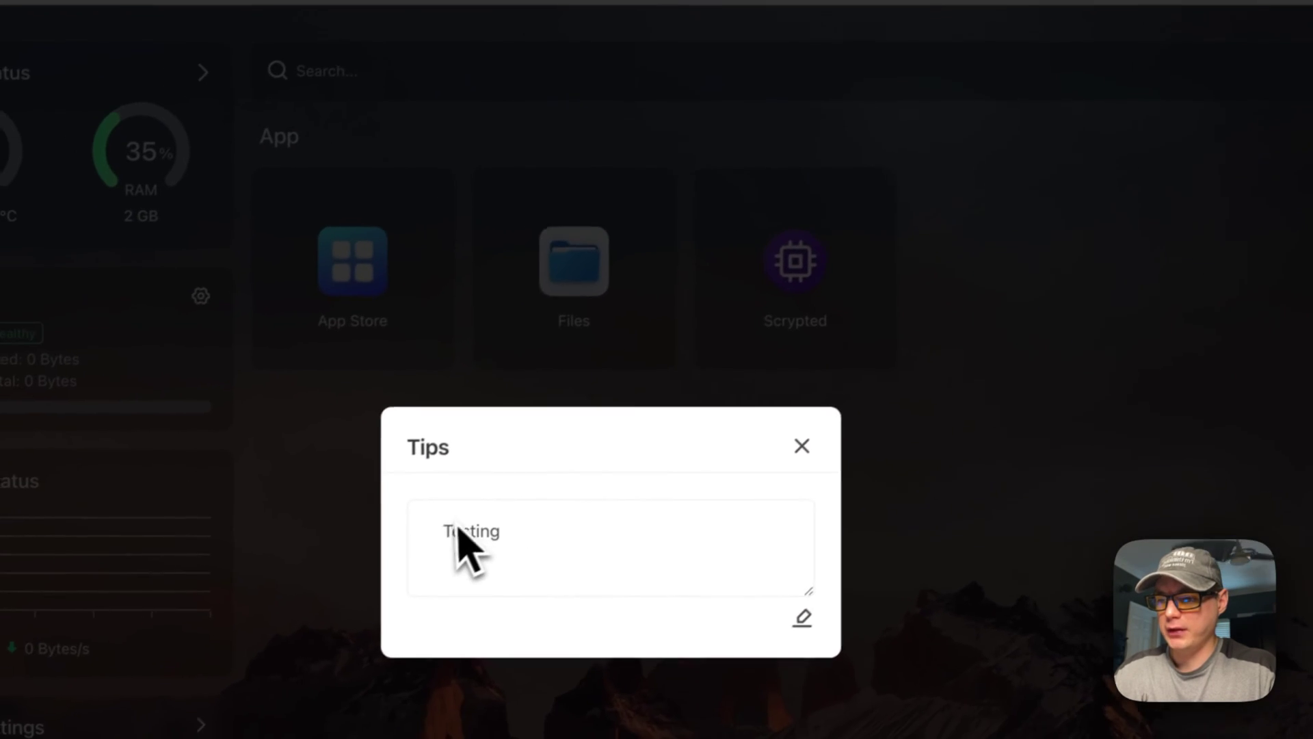
Close the tip note and review the scrypted container in Scrypted's app settings.
click(813, 437)
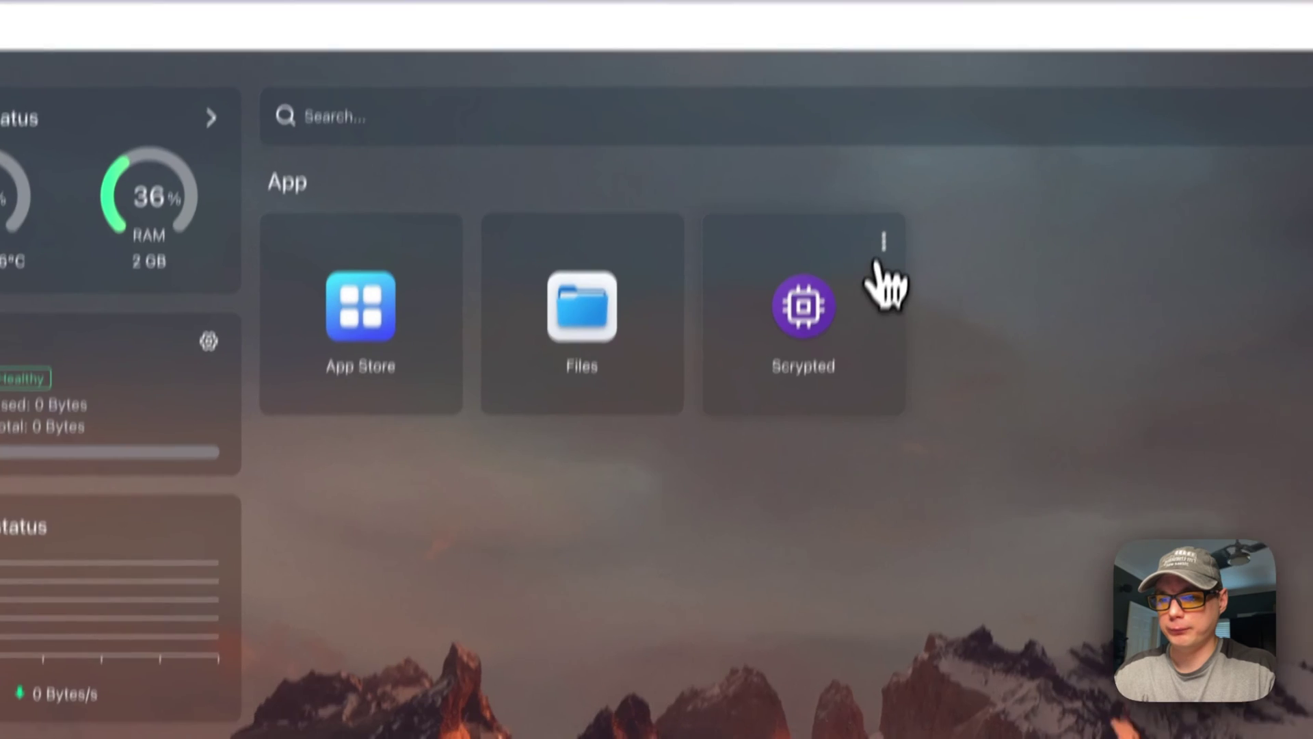
click(883, 242)
click(797, 359)
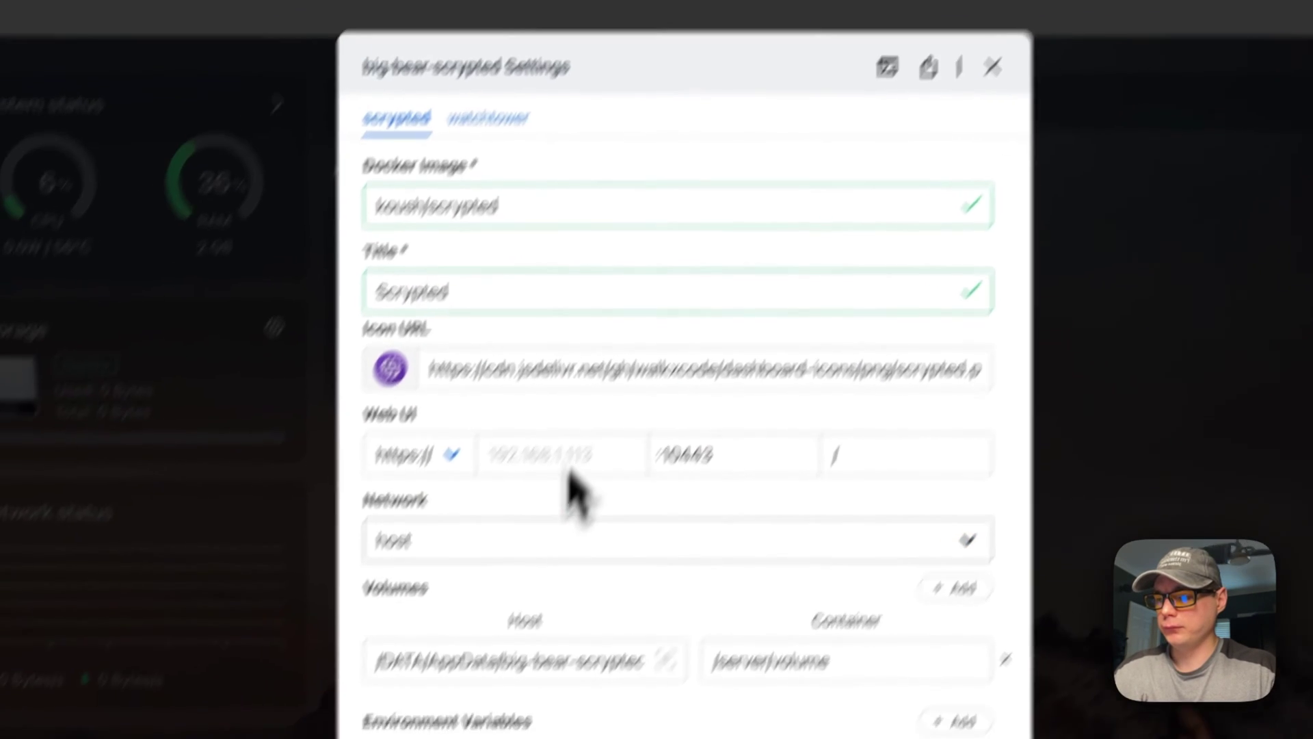
scroll(482, 558, down, 8)
scroll(640, 503, down, 2)
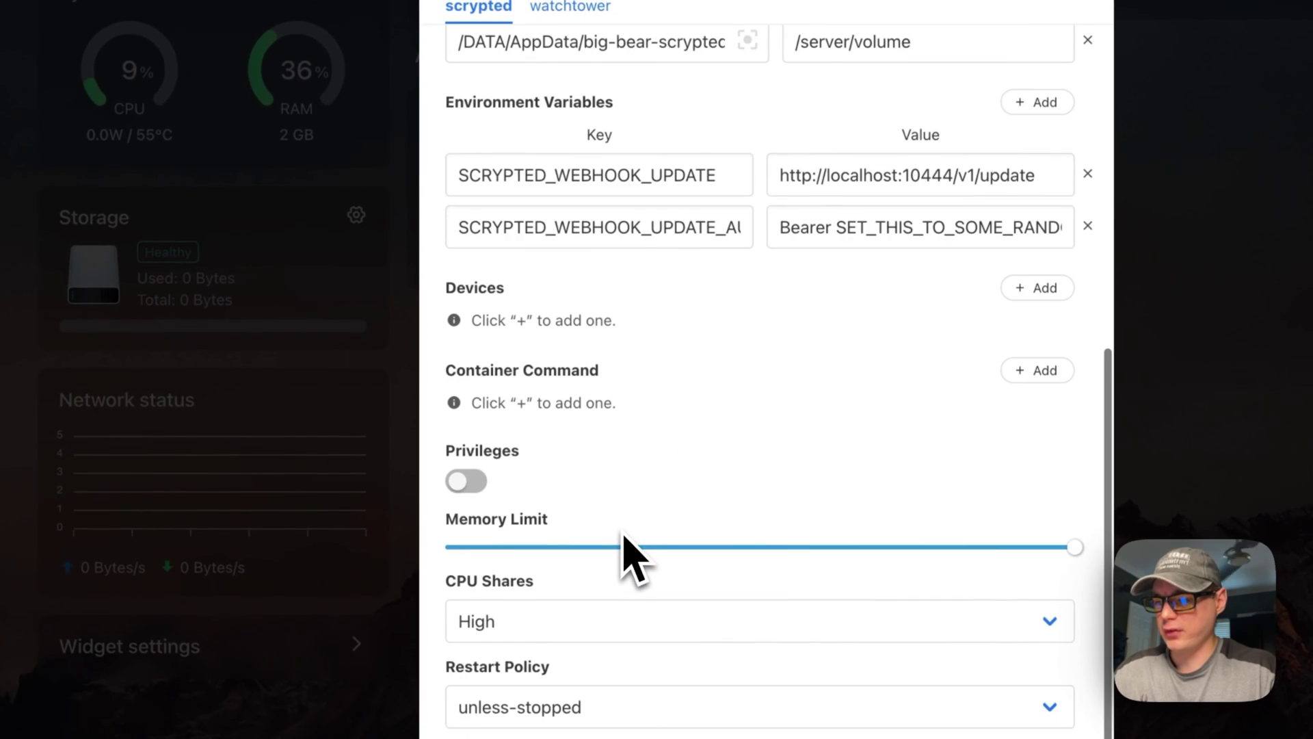
scroll(630, 552, up, 8)
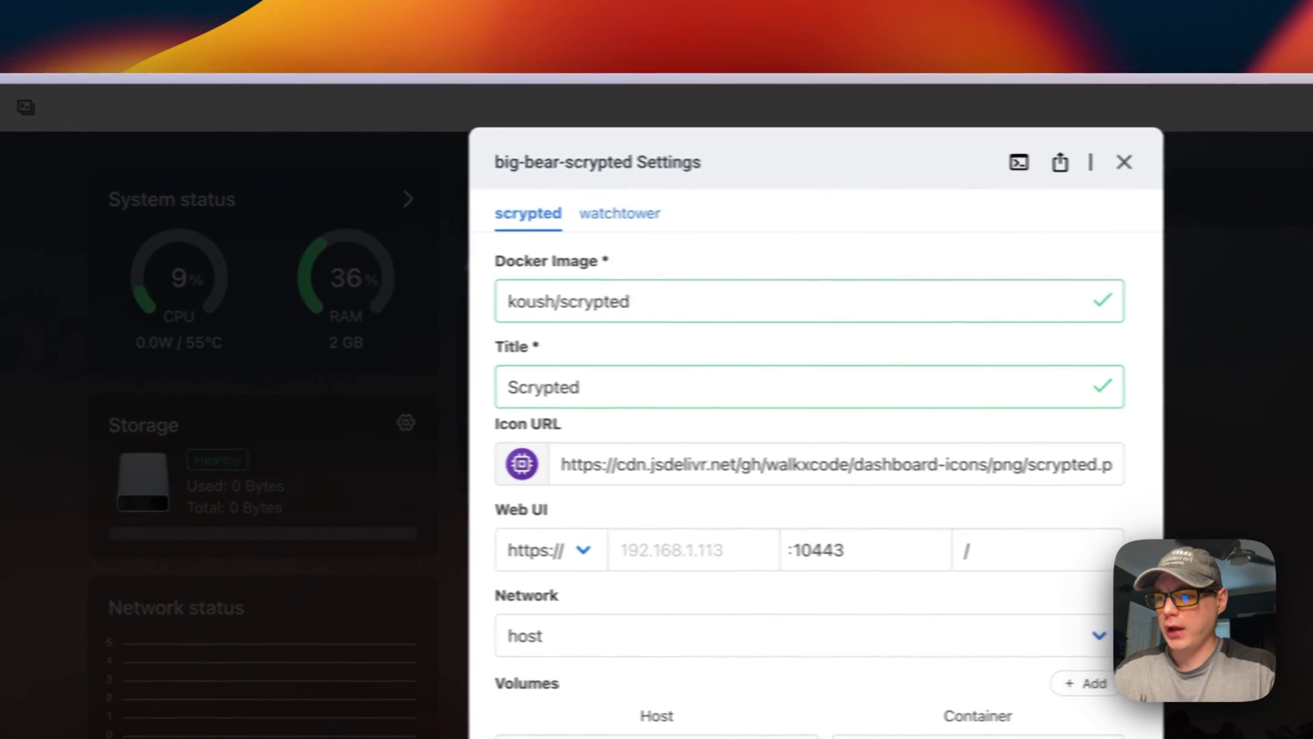
Compare the watchtower and scrypted container settings in big-bear-scrypted.
click(624, 189)
scroll(747, 547, down, 3)
scroll(724, 543, up, 5)
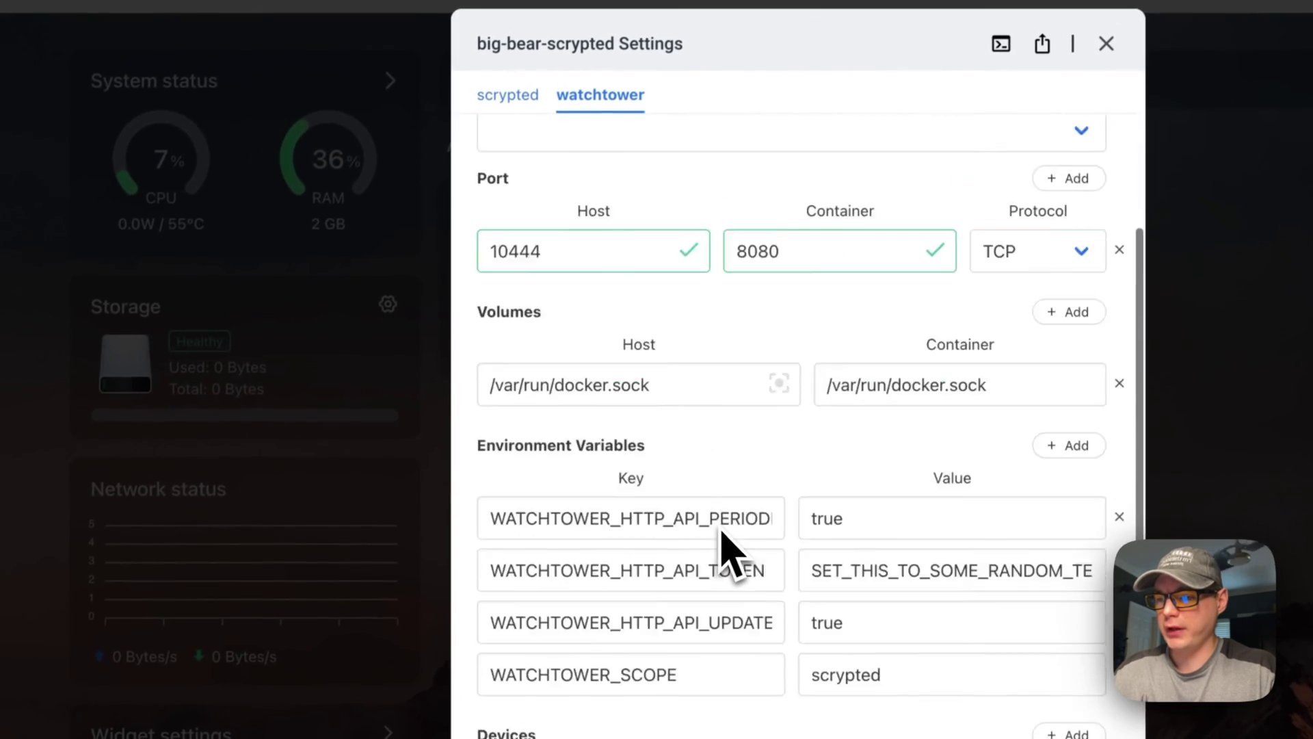
click(499, 112)
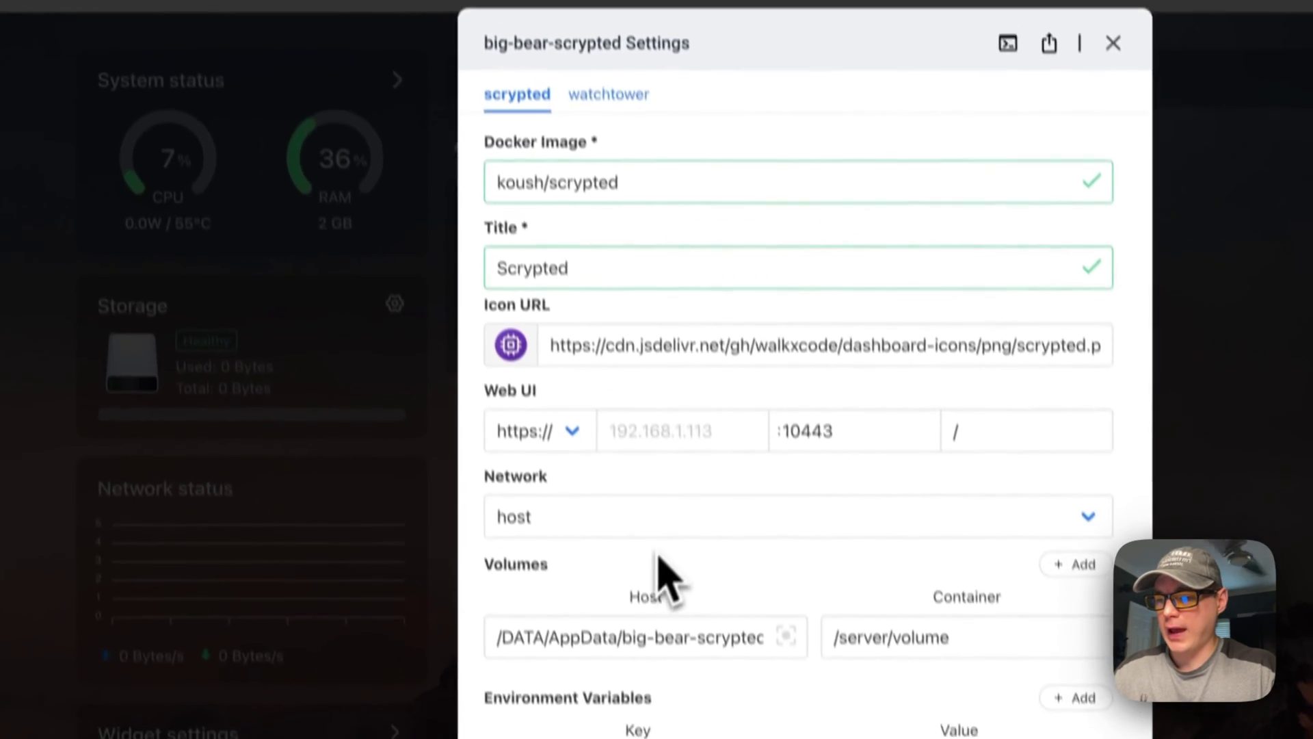
scroll(657, 561, down, 1)
click(626, 217)
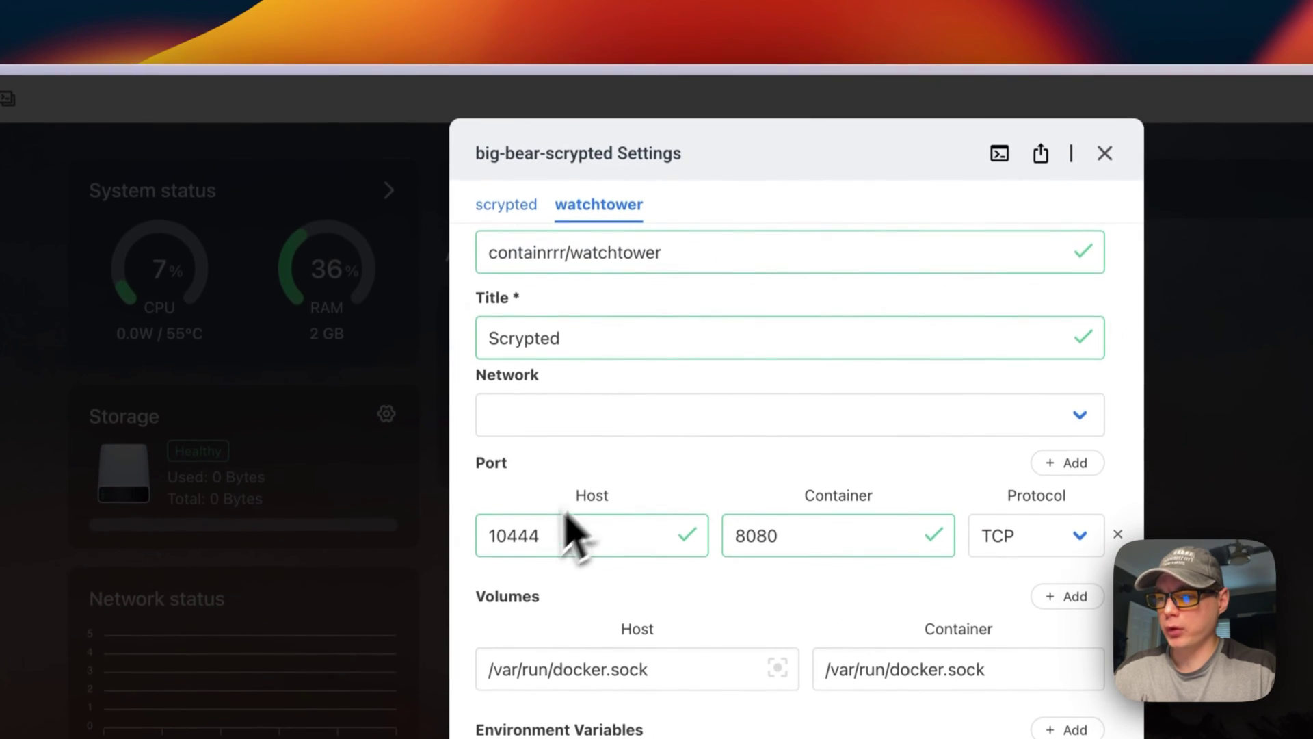
click(506, 207)
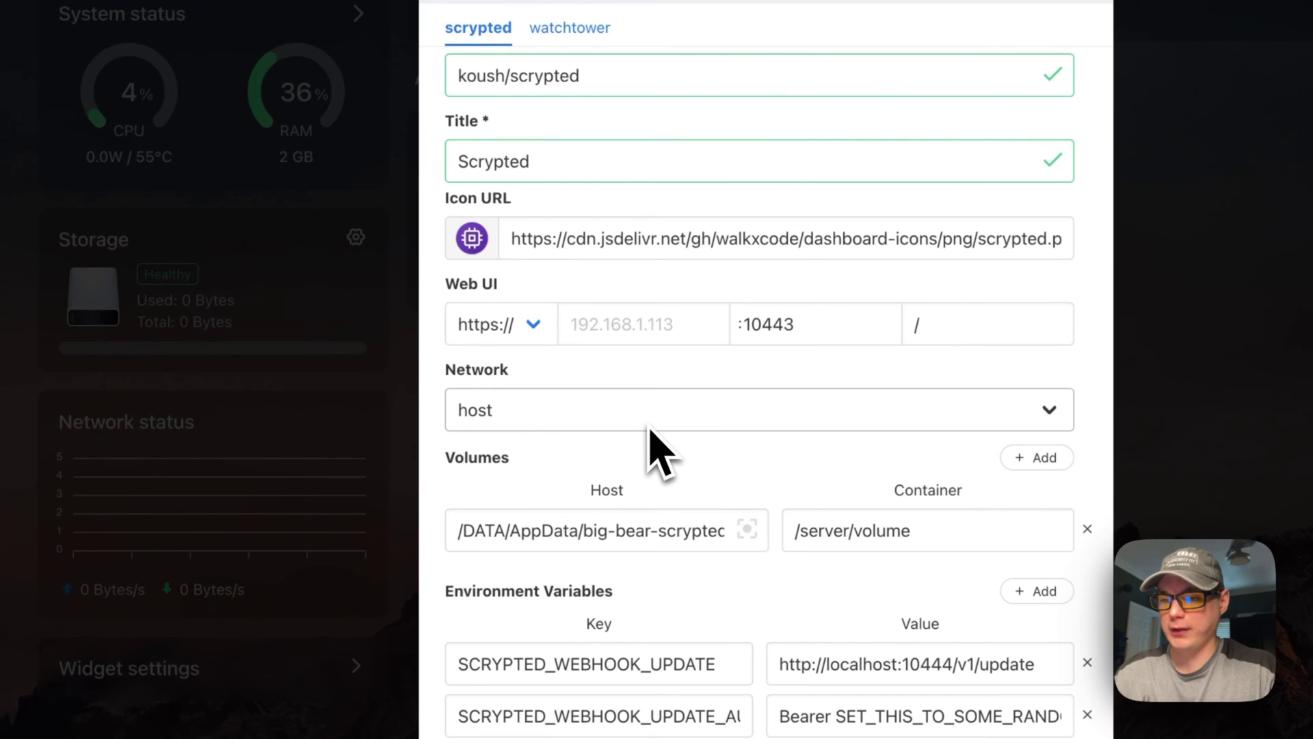
Check the scrypted web UI port 10443 without changing it, then recheck watchtower.
click(771, 324)
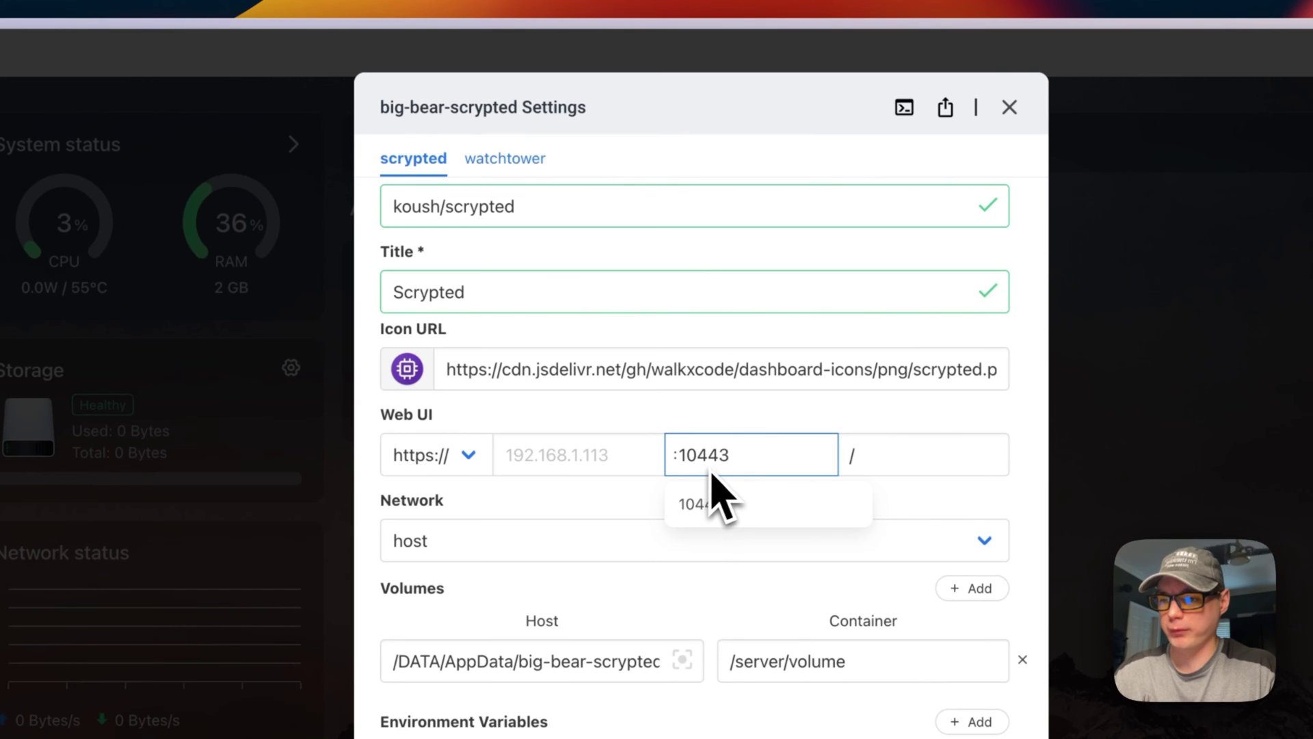
click(611, 513)
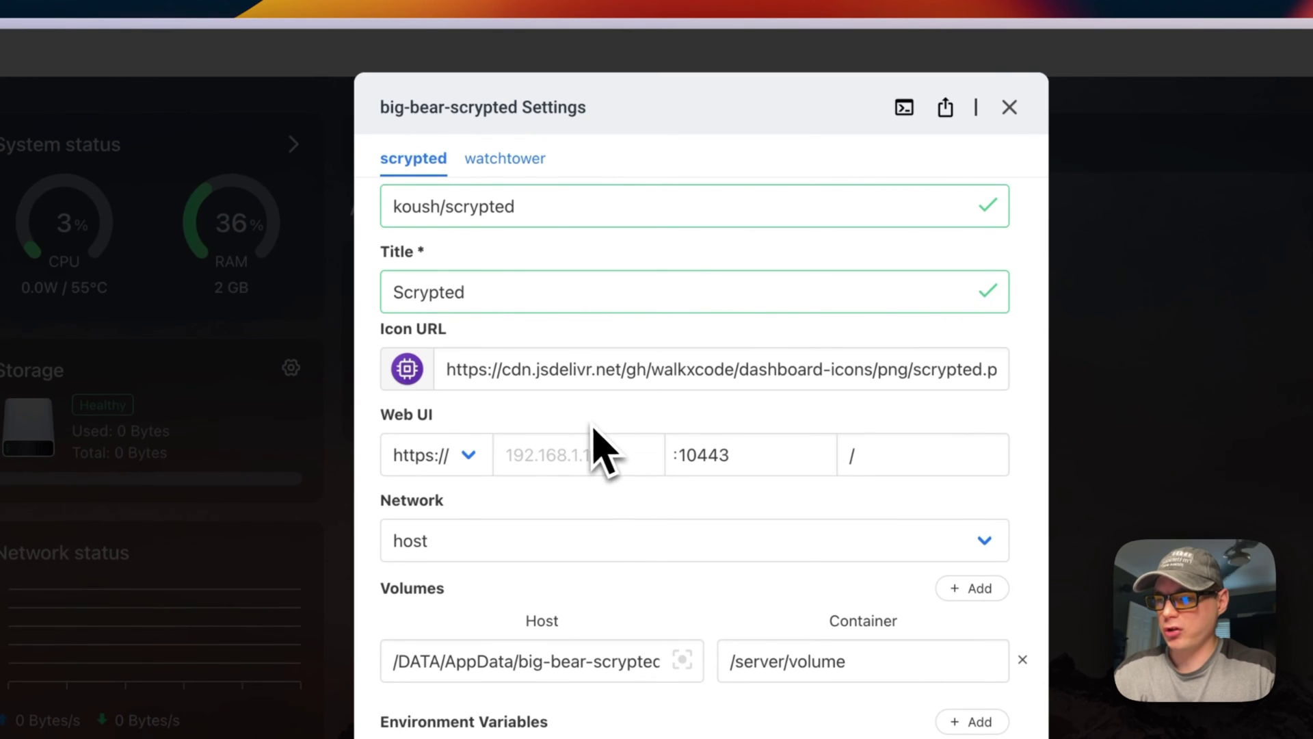
scroll(595, 431, up, 1)
scroll(596, 431, down, 7)
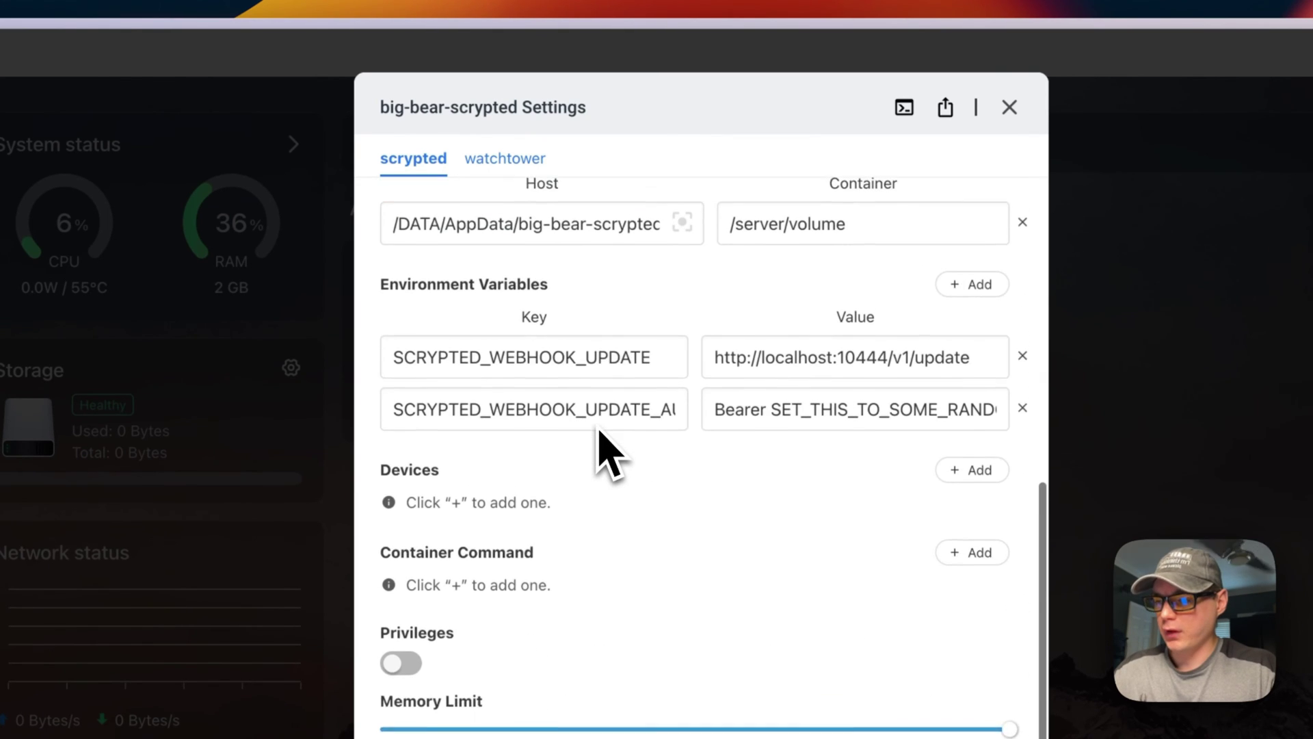
scroll(599, 451, up, 8)
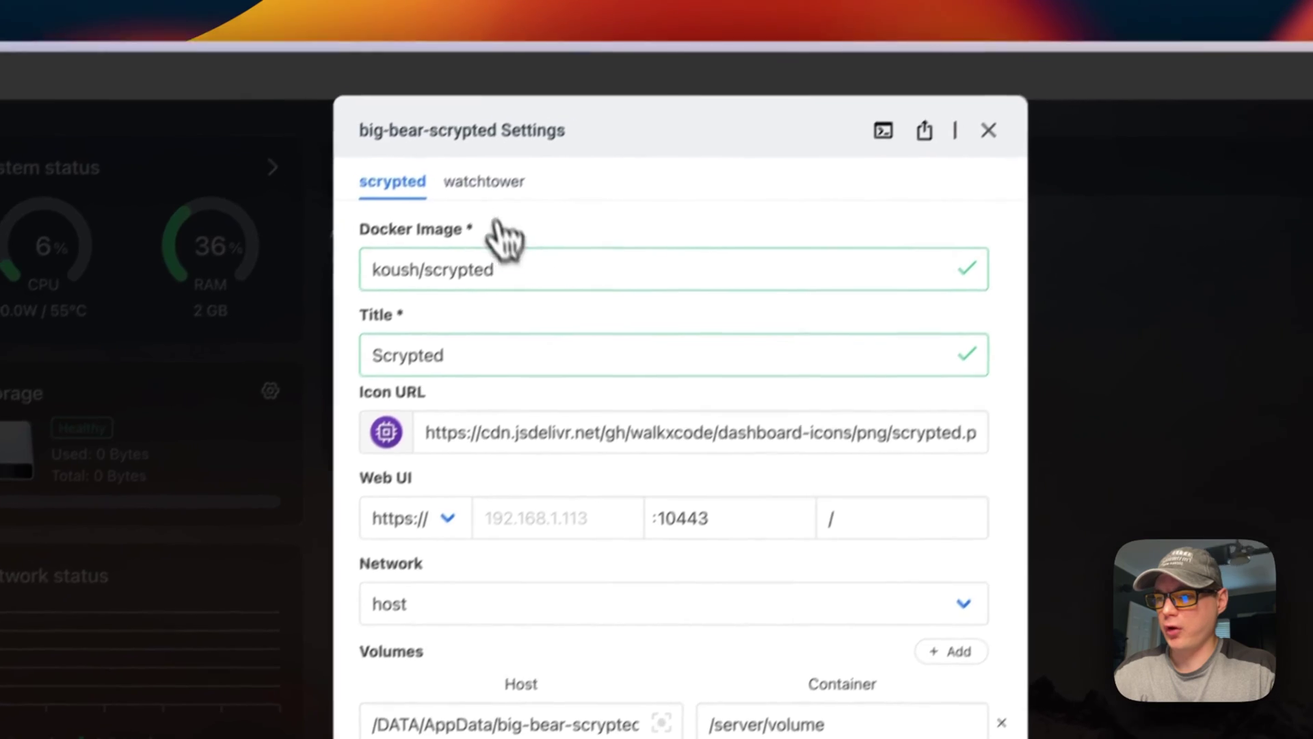
click(485, 181)
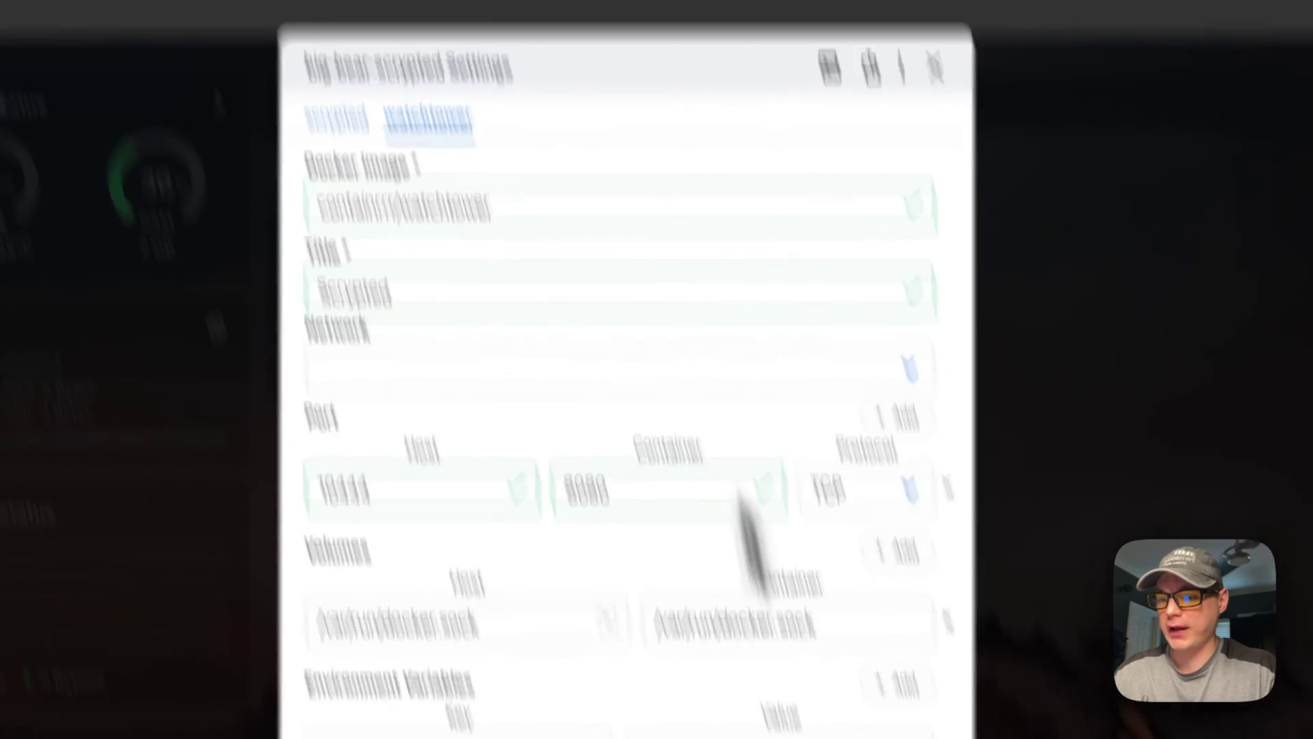
scroll(753, 541, down, 5)
scroll(792, 278, up, 5)
click(335, 118)
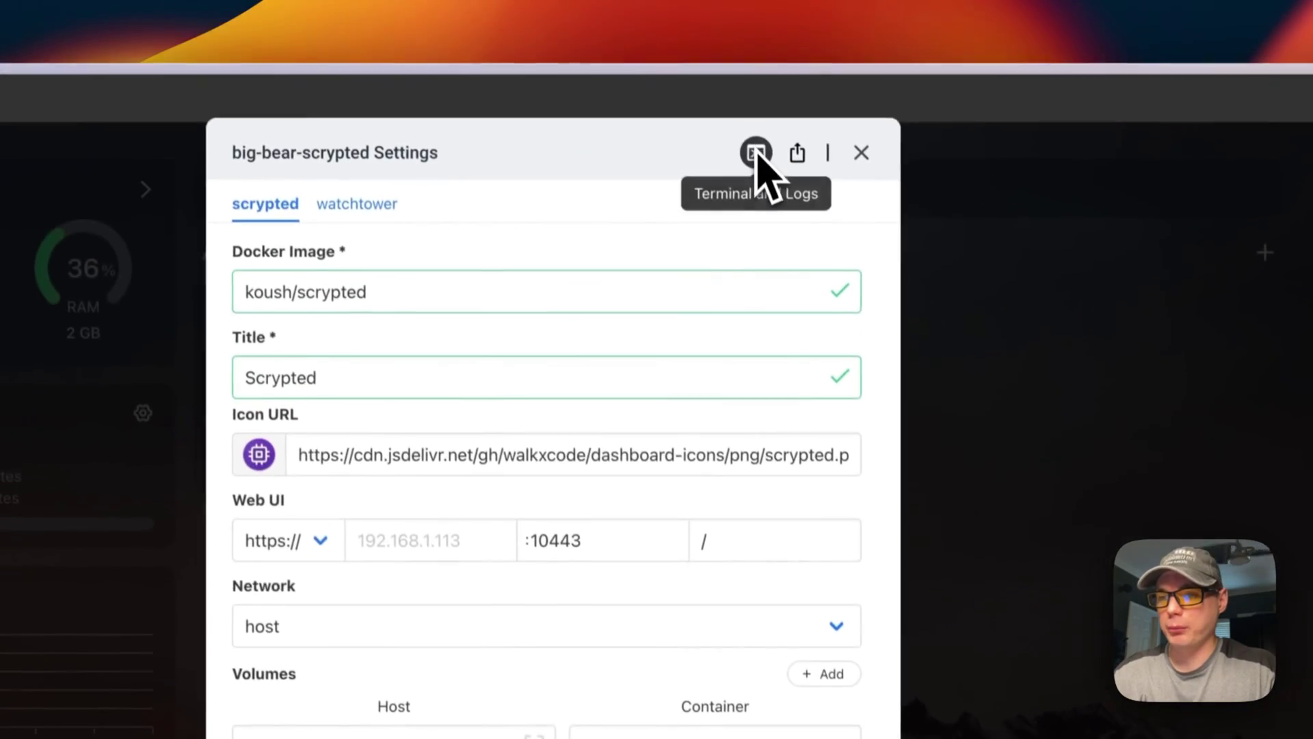
Run 'ls -ls' in the scrypted container terminal, review its logs, and close the window.
click(757, 165)
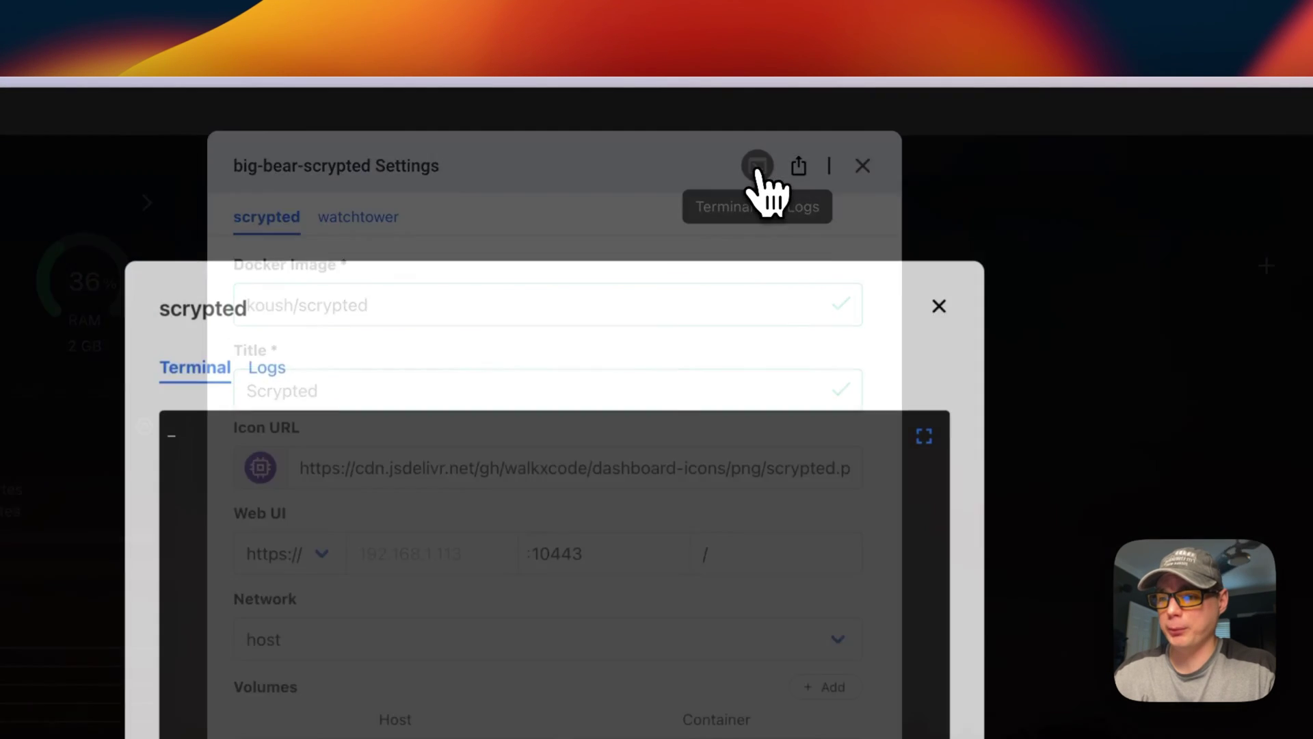
text(ls -lsa)
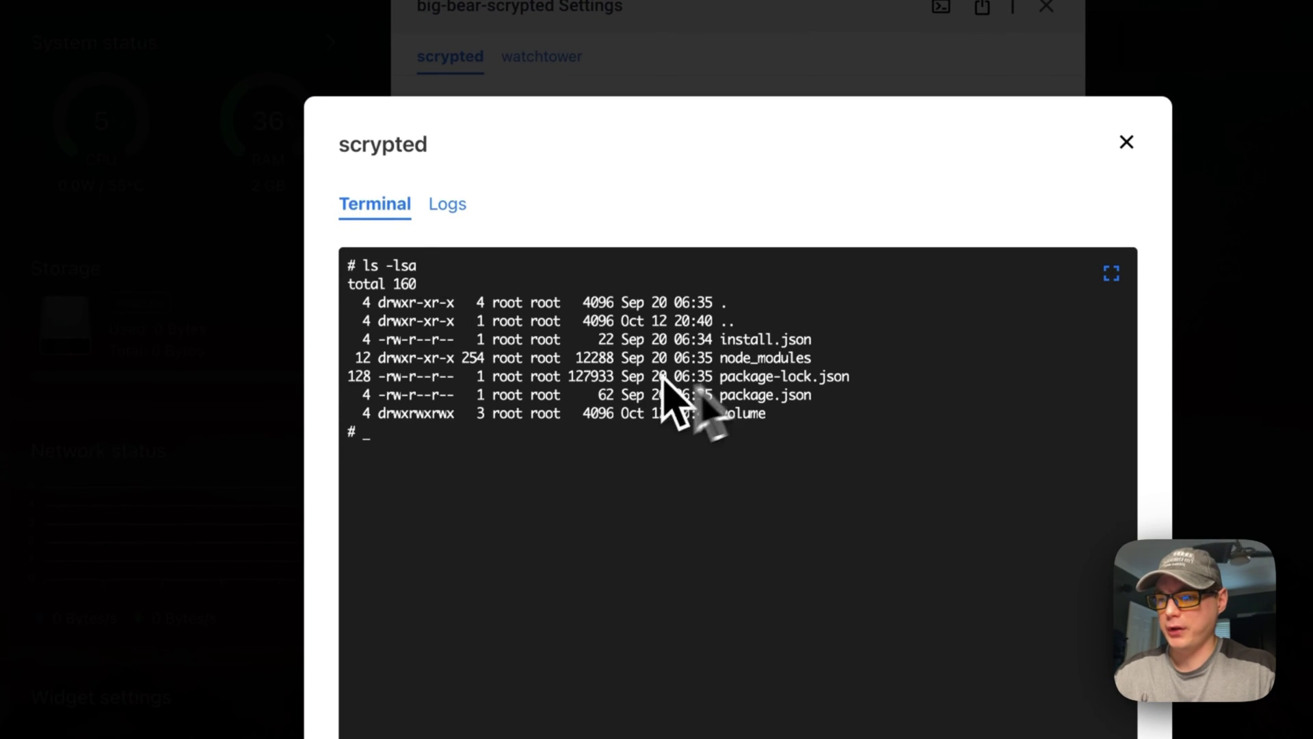
click(445, 205)
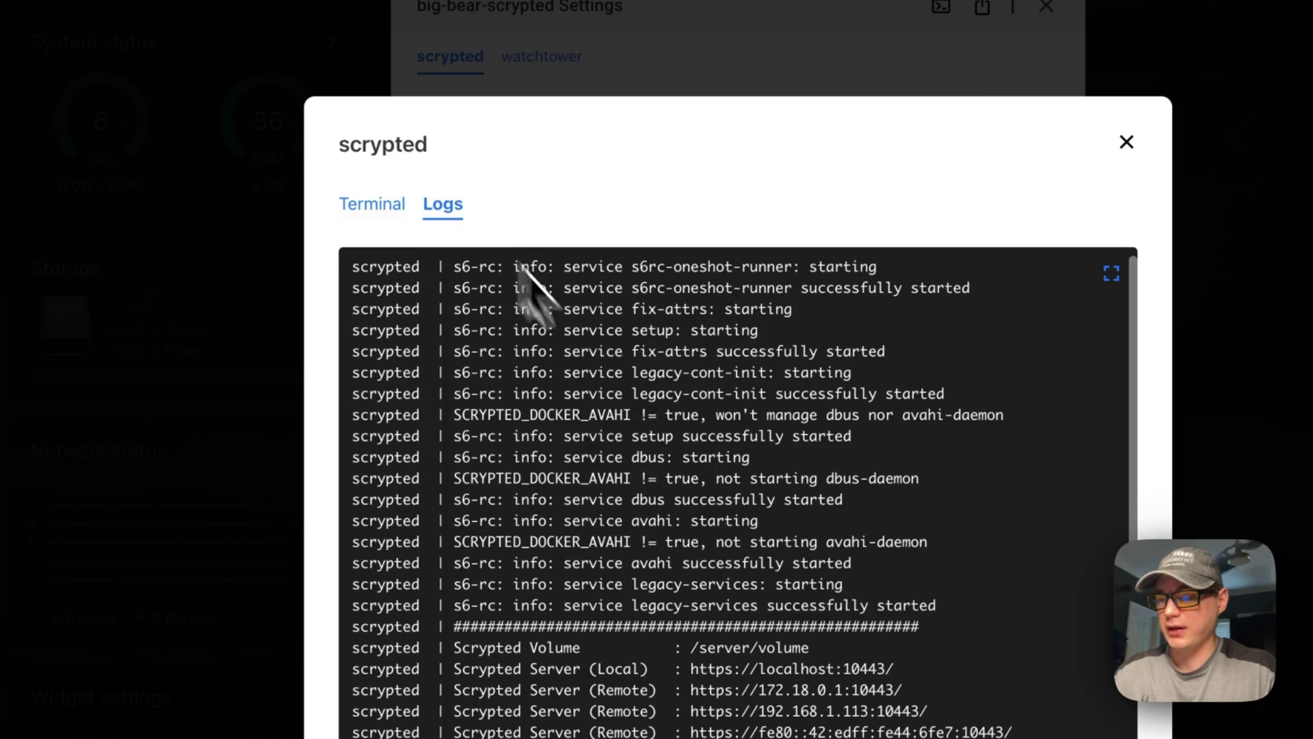
scroll(628, 535, down, 5)
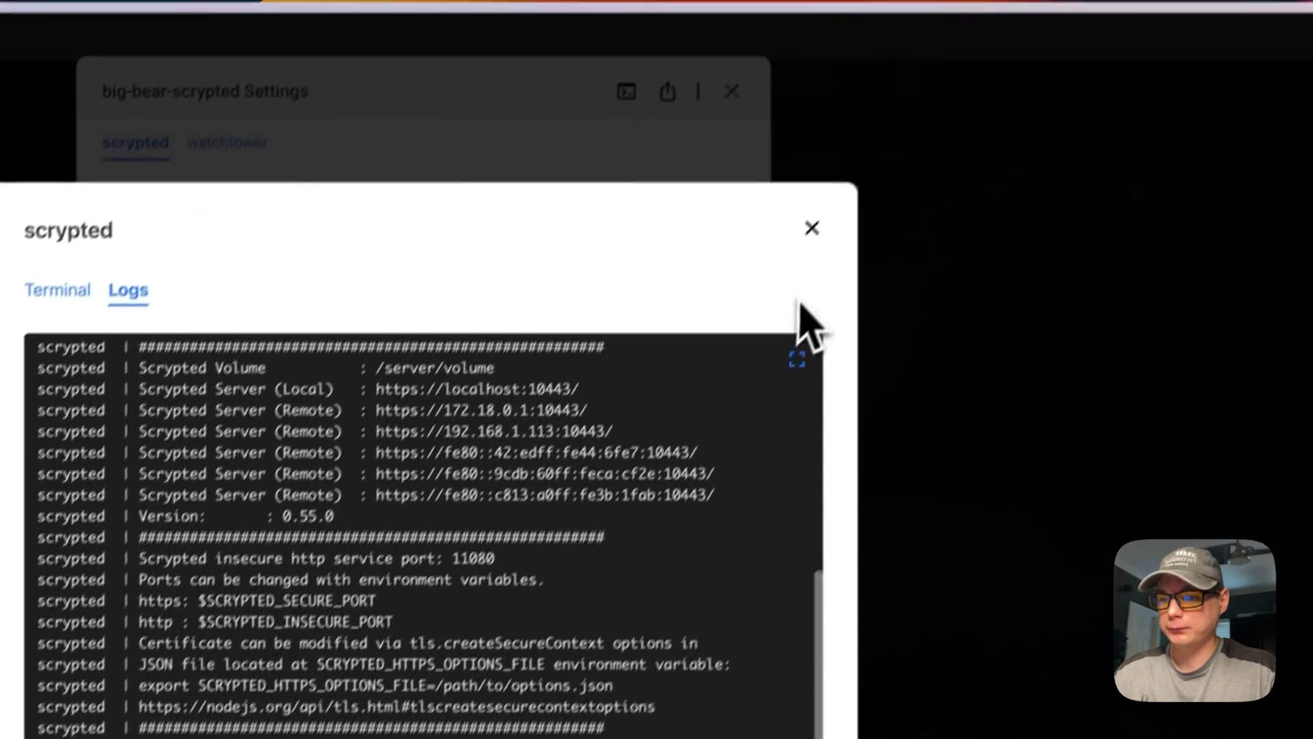
click(812, 227)
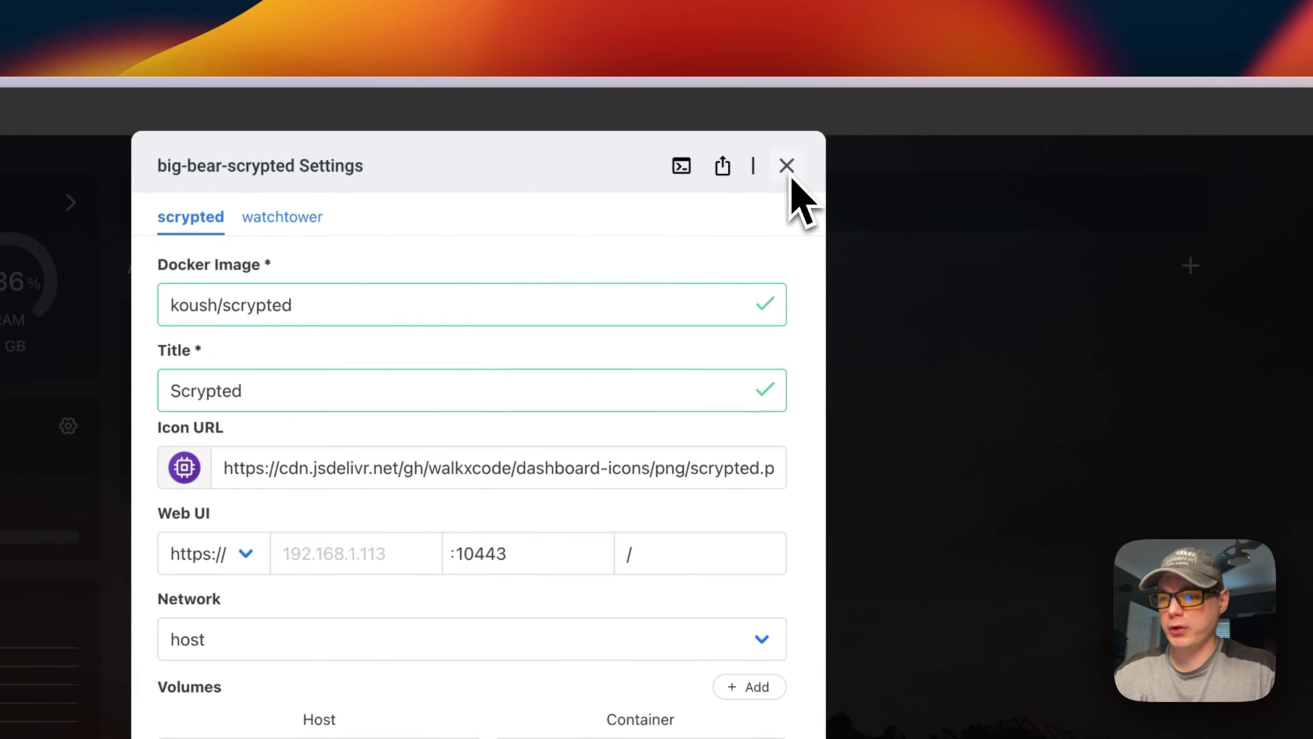
Close the big-bear-scrypted settings and check Scrypted for updates, finding it up to date.
click(787, 165)
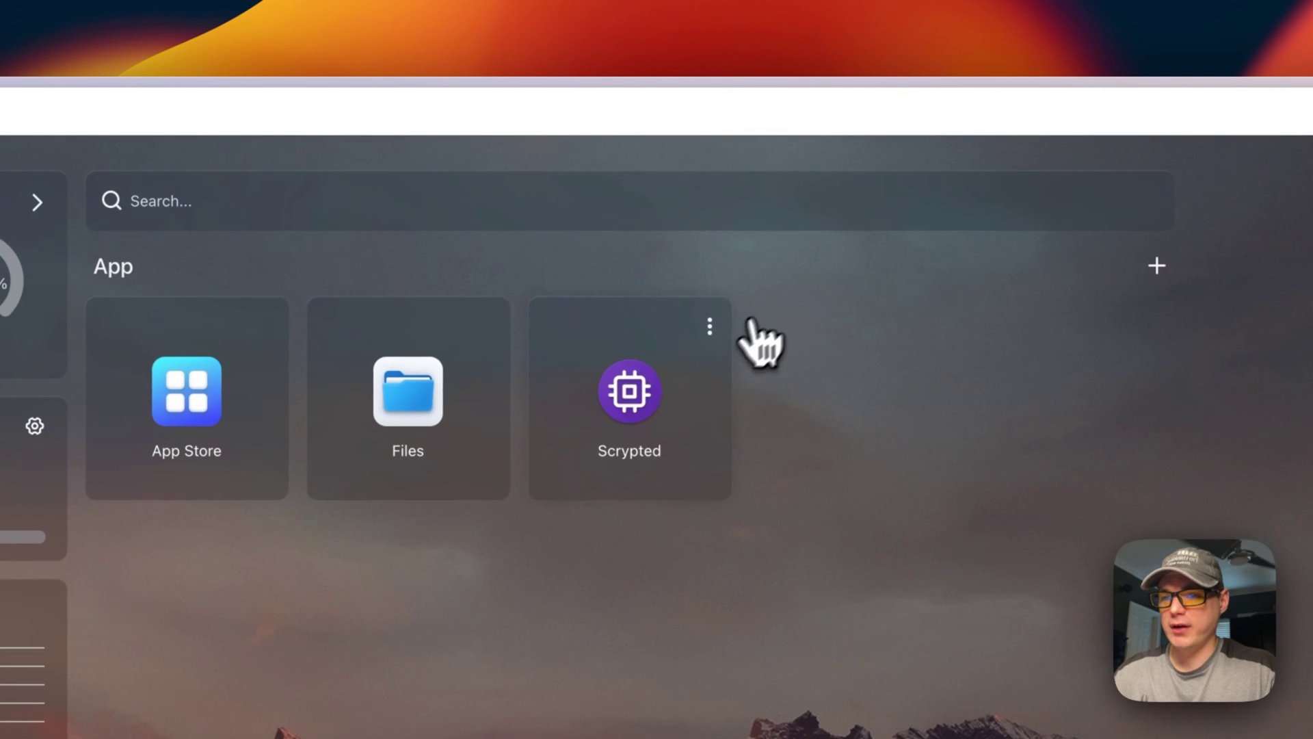
click(620, 481)
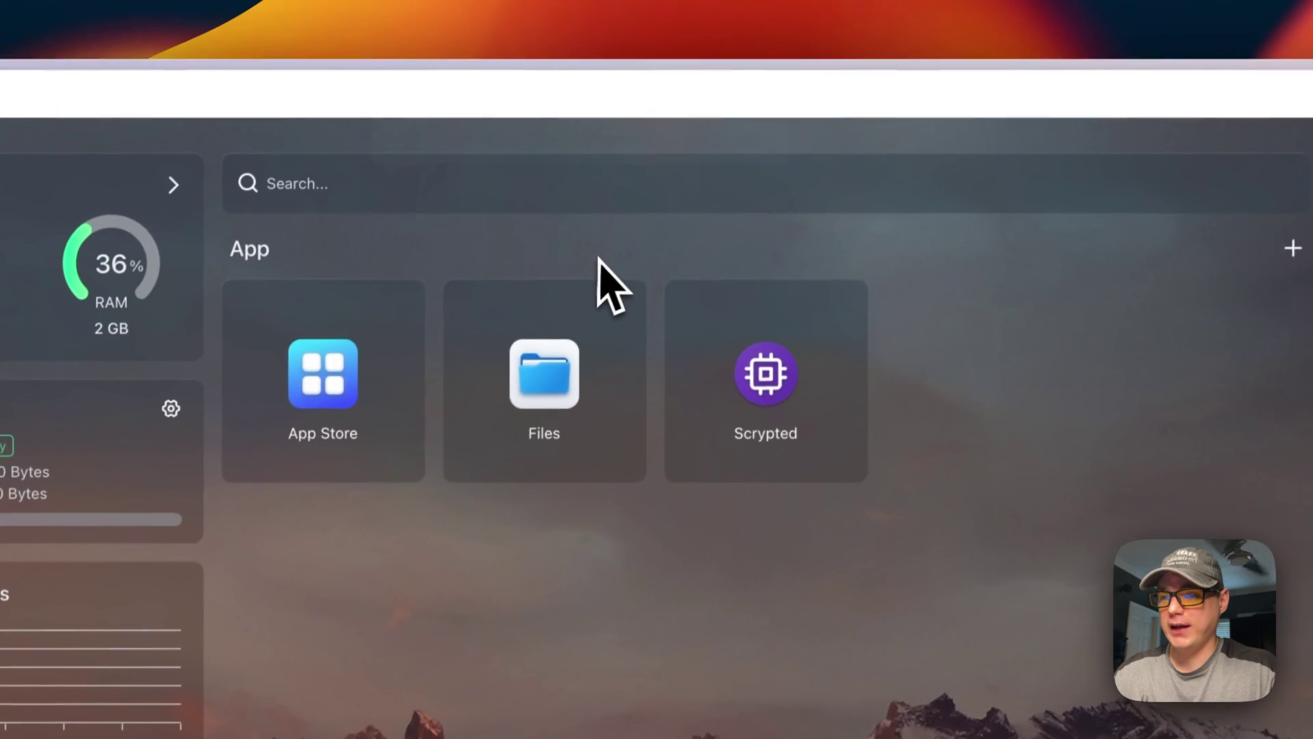
click(843, 320)
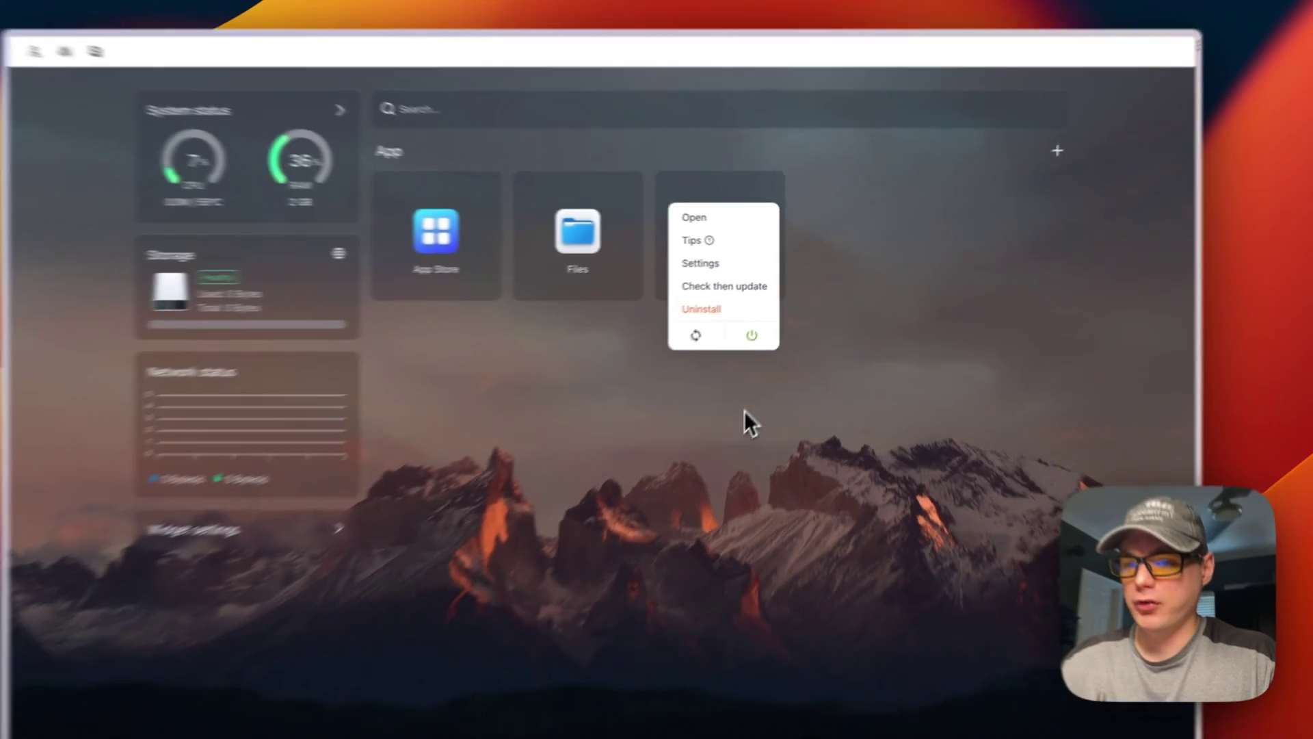
click(688, 510)
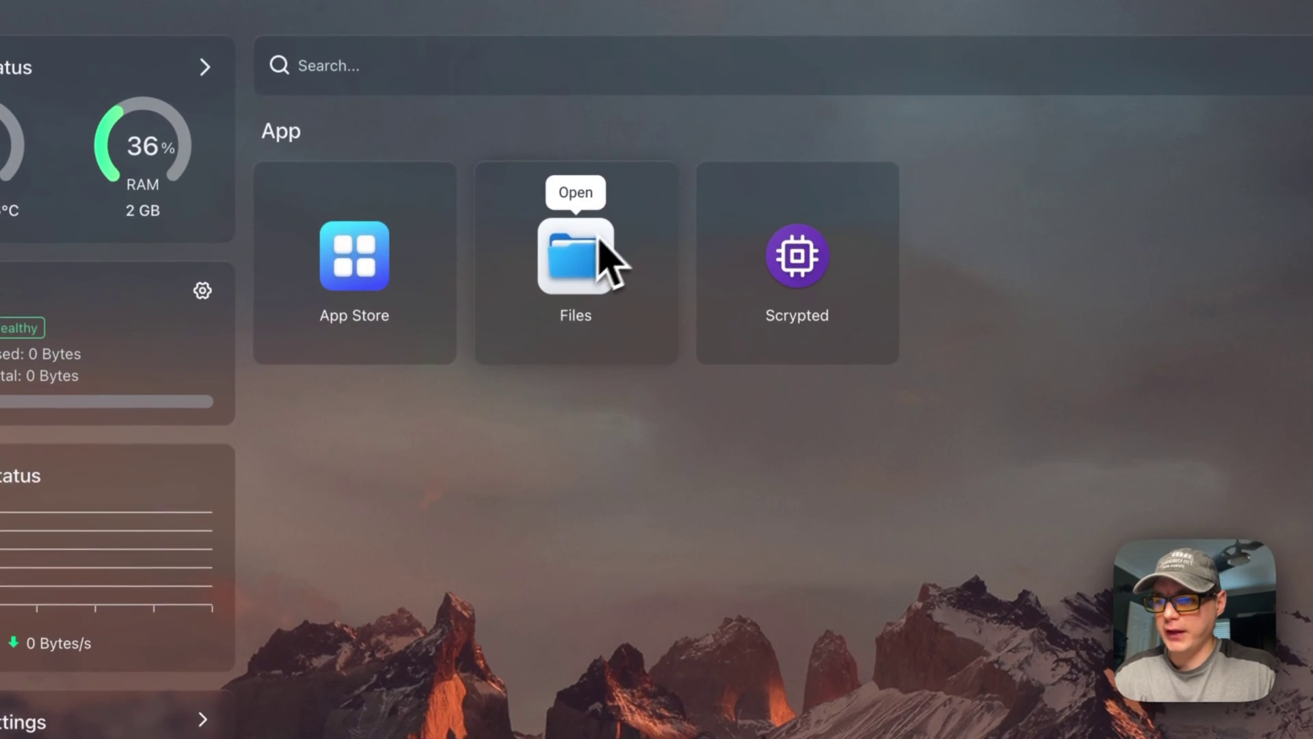
In Files, browse AppData into the big-bear-scrypted folder to view its data contents.
click(587, 274)
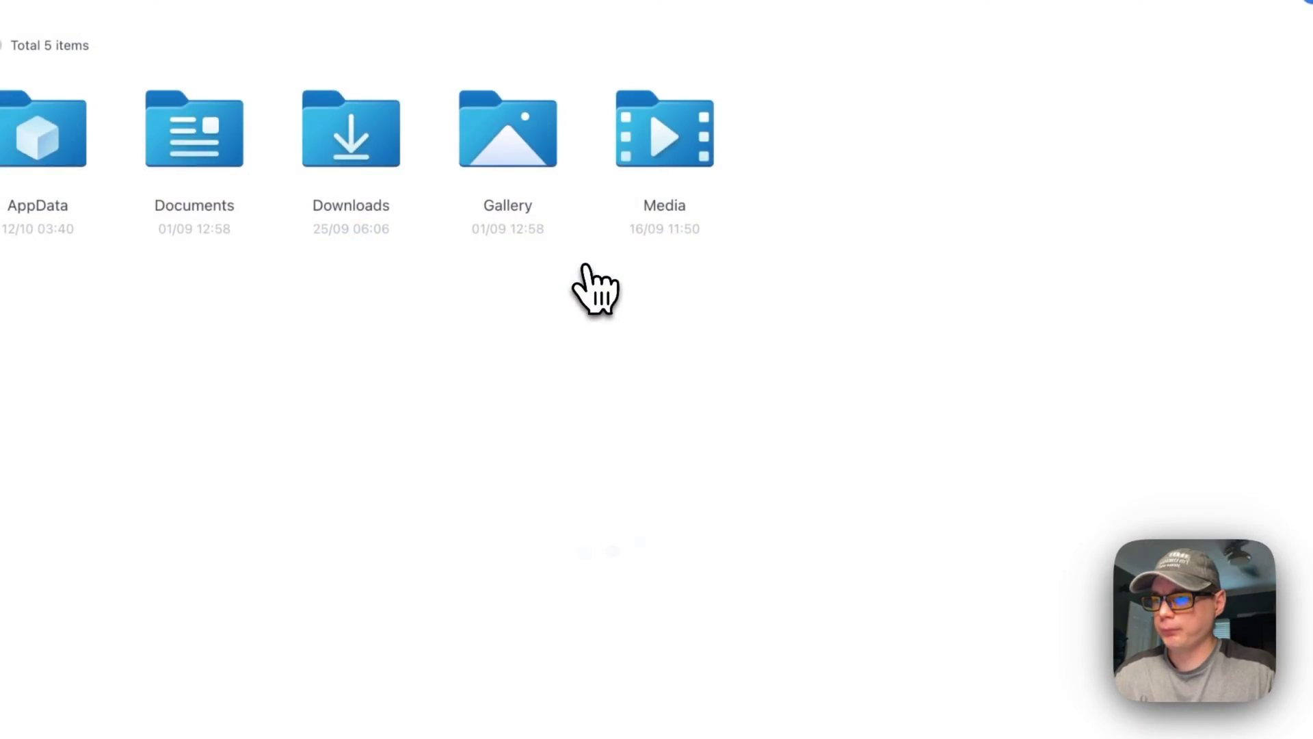
click(429, 229)
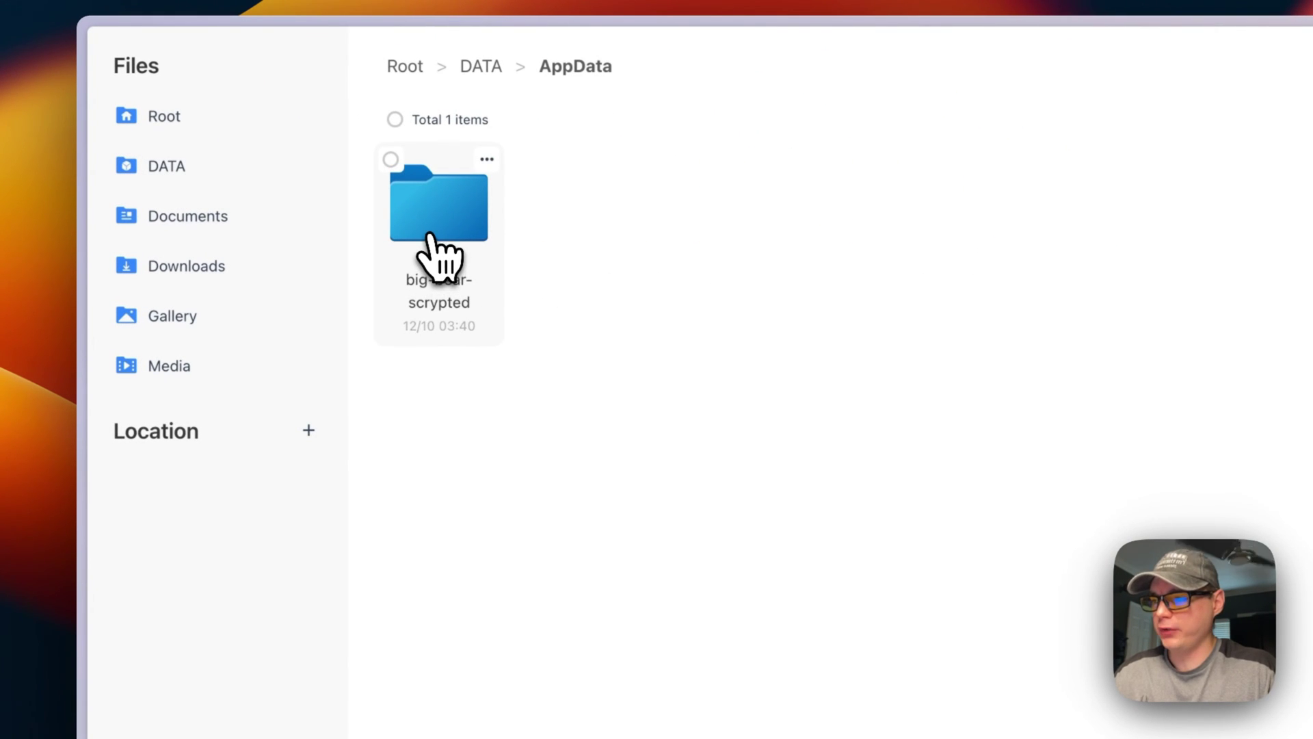
click(391, 159)
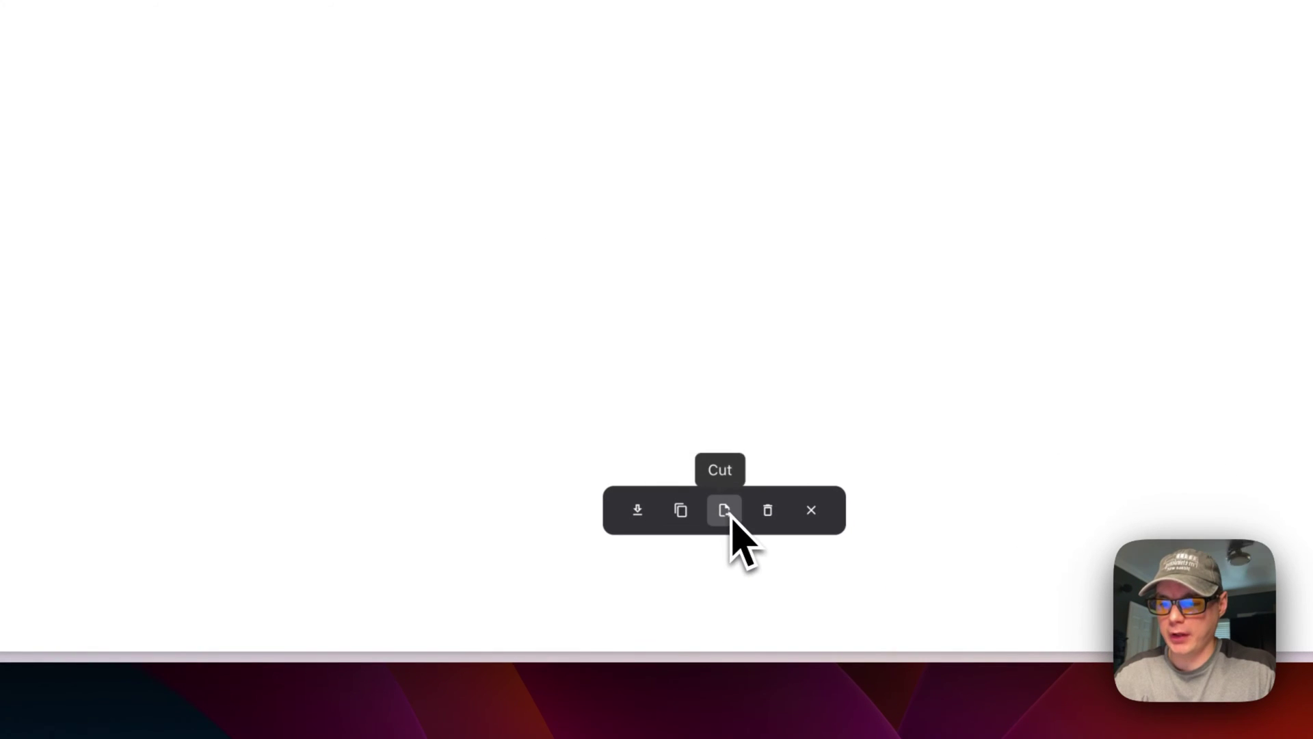
click(812, 510)
double_click(428, 278)
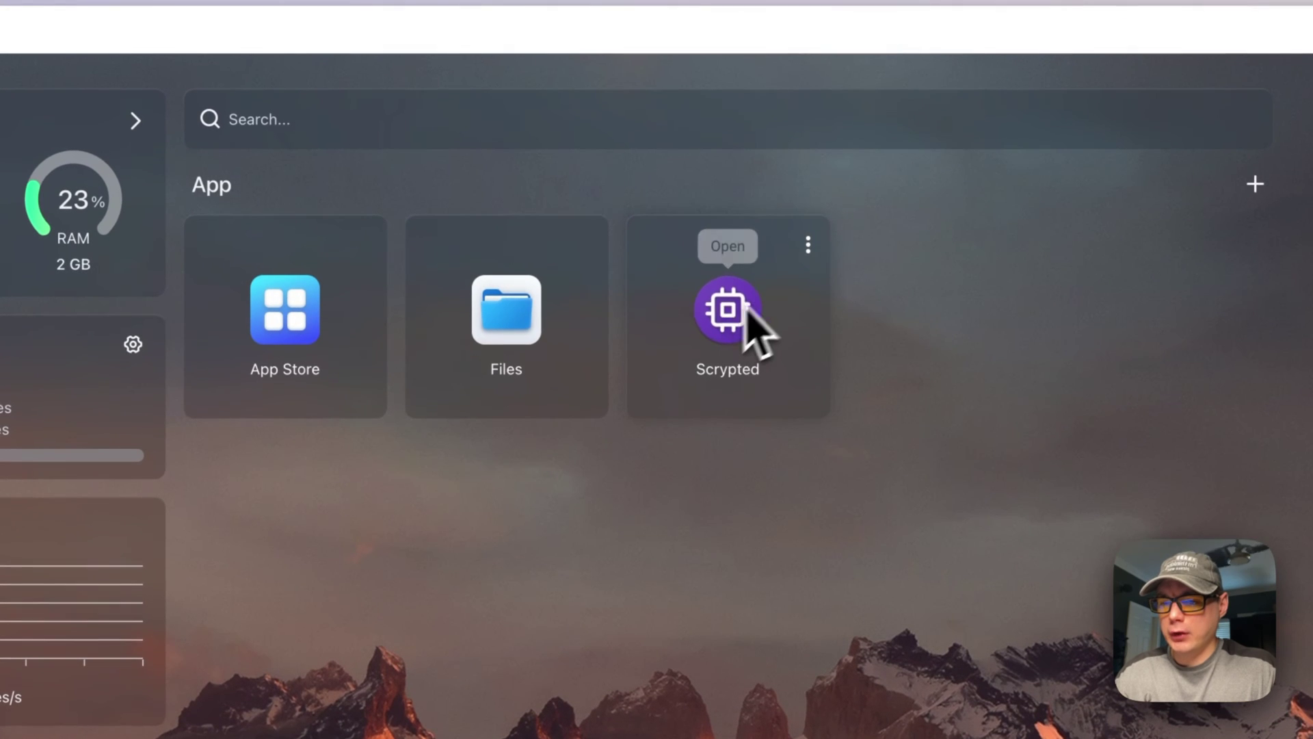
Launch Scrypted's web UI and proceed past Chrome's certificate warning to 192.168.1.113.
click(808, 245)
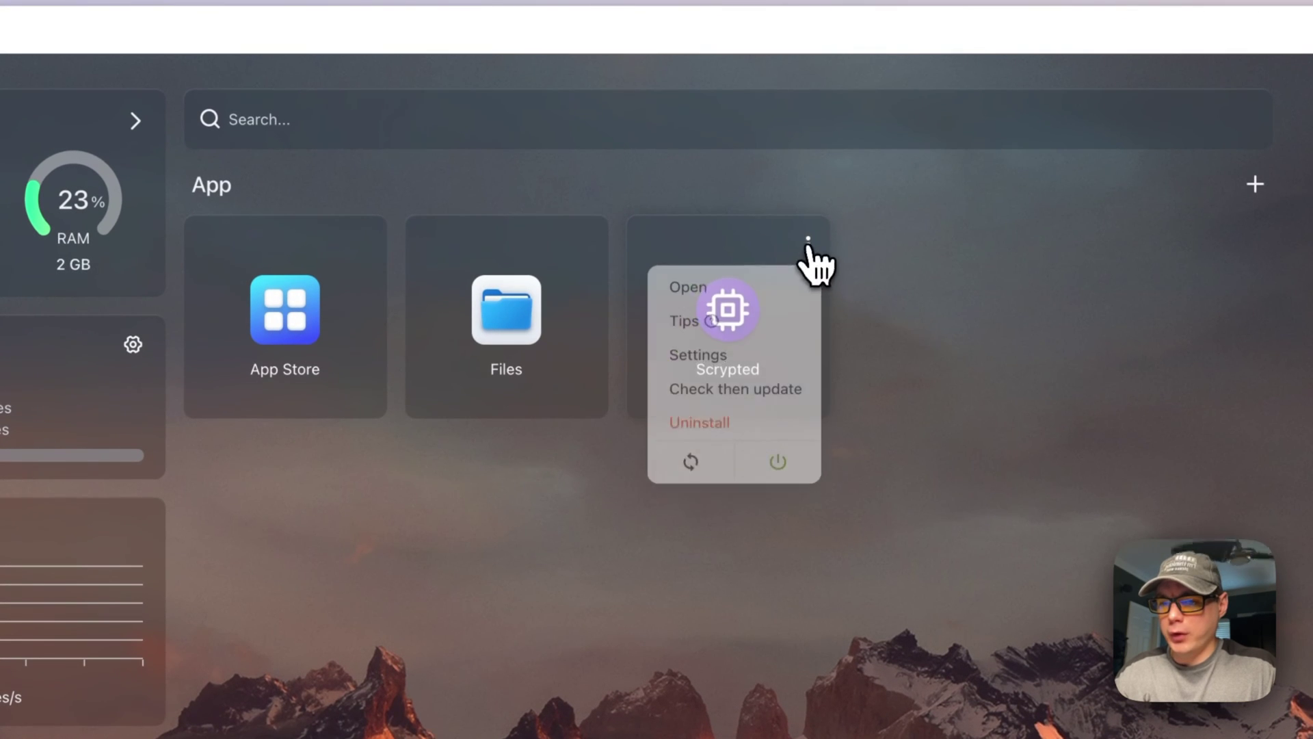
click(693, 301)
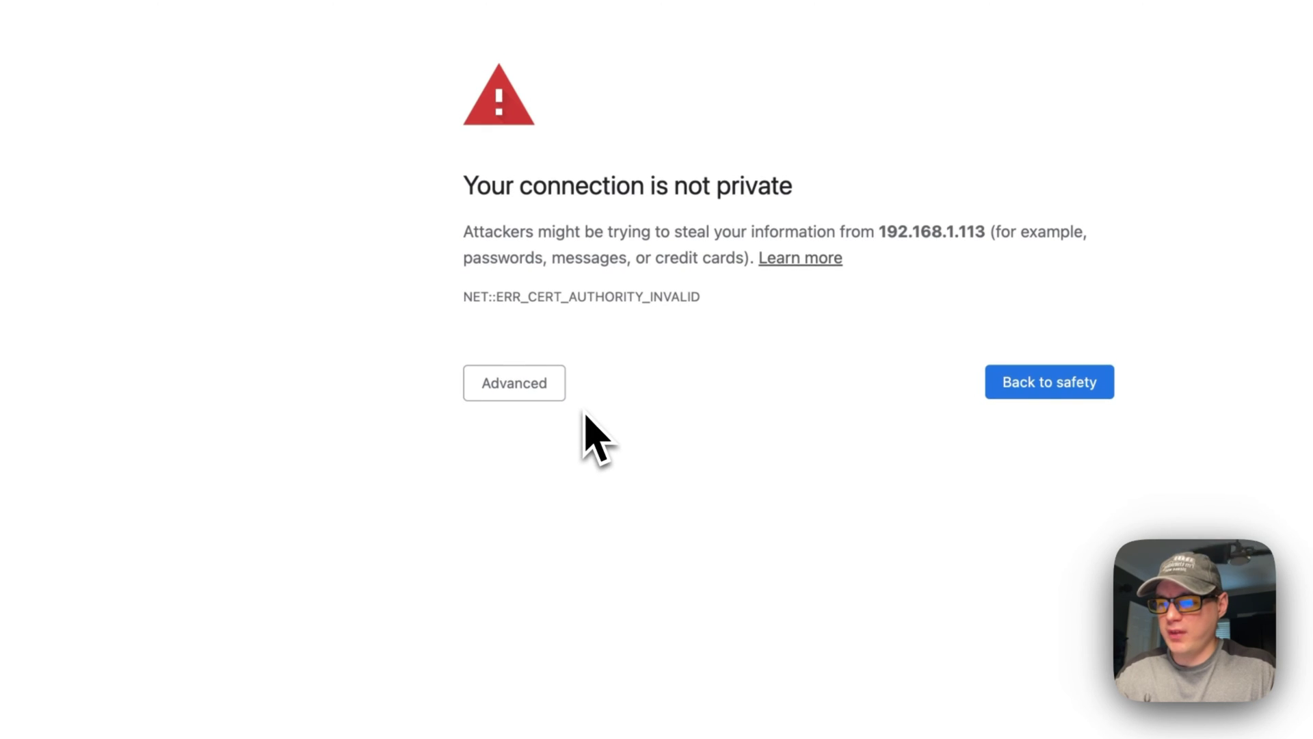
click(531, 391)
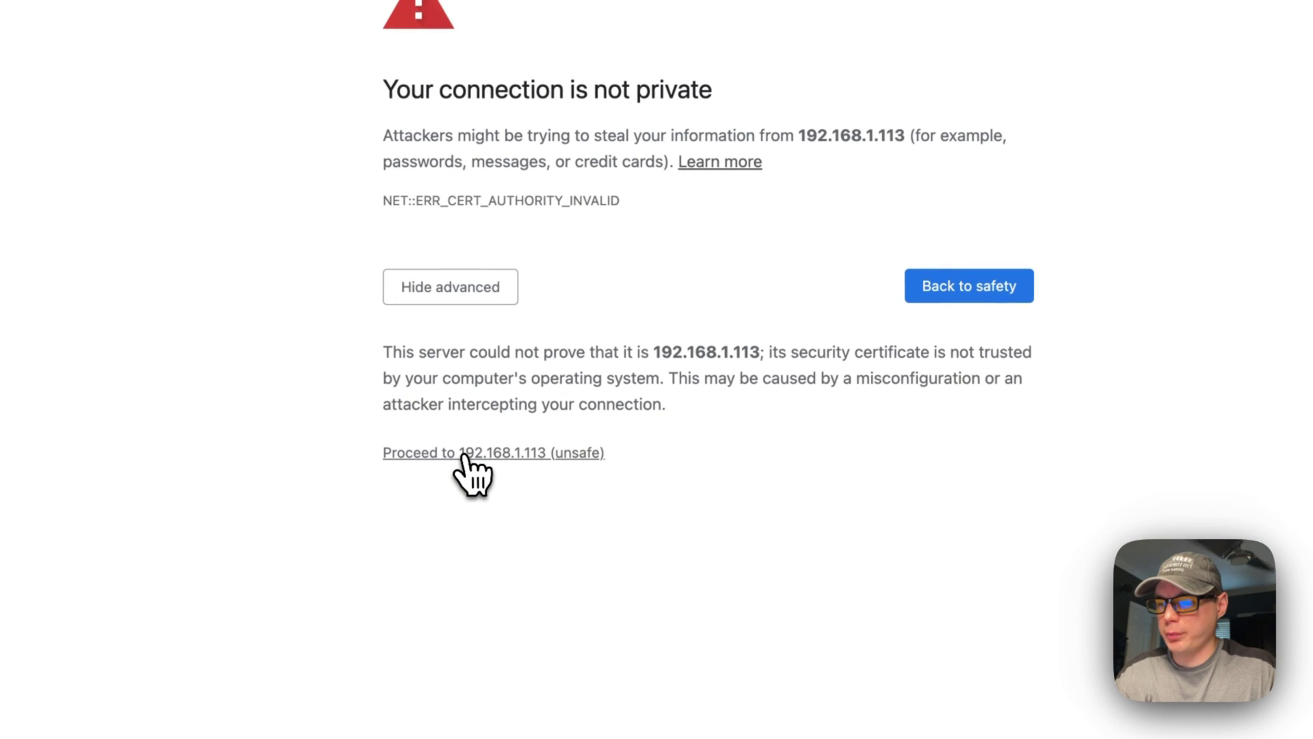
click(464, 454)
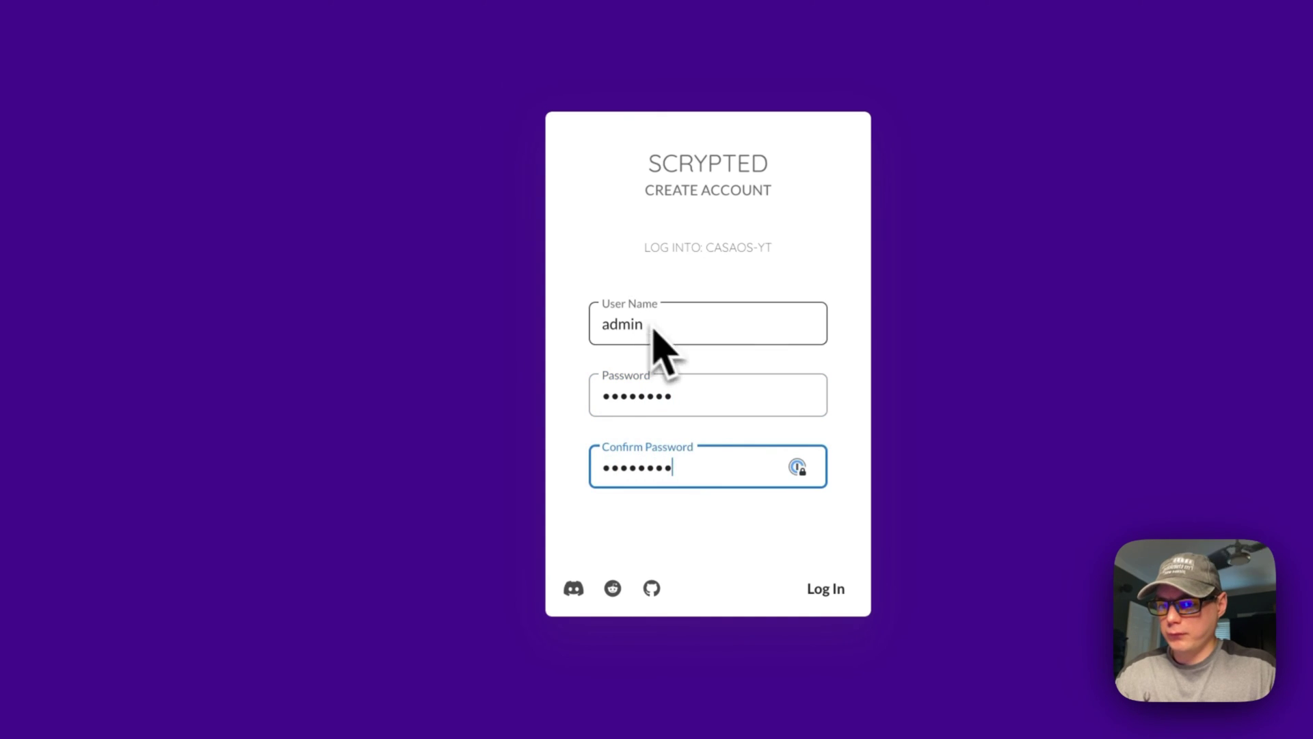
Create the Scrypted admin account, log in, and view the management console's Devices list.
click(830, 499)
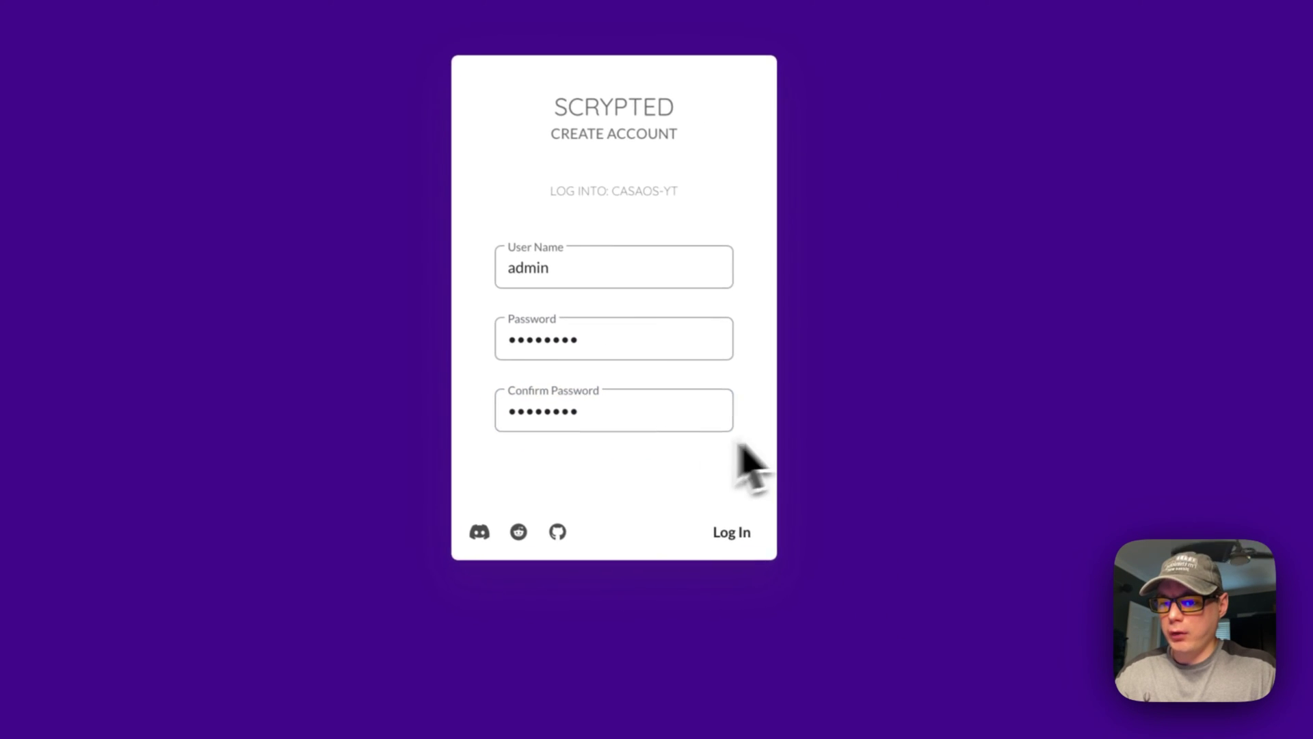
click(730, 533)
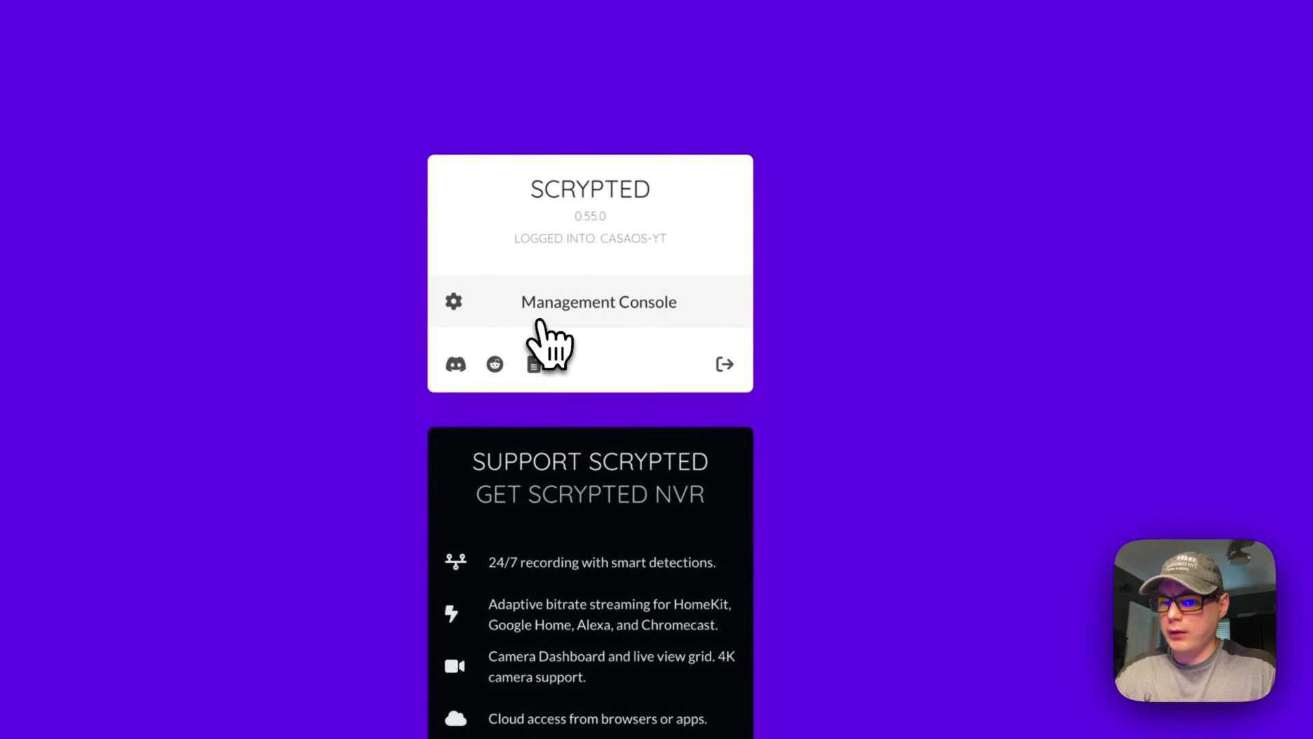
click(549, 301)
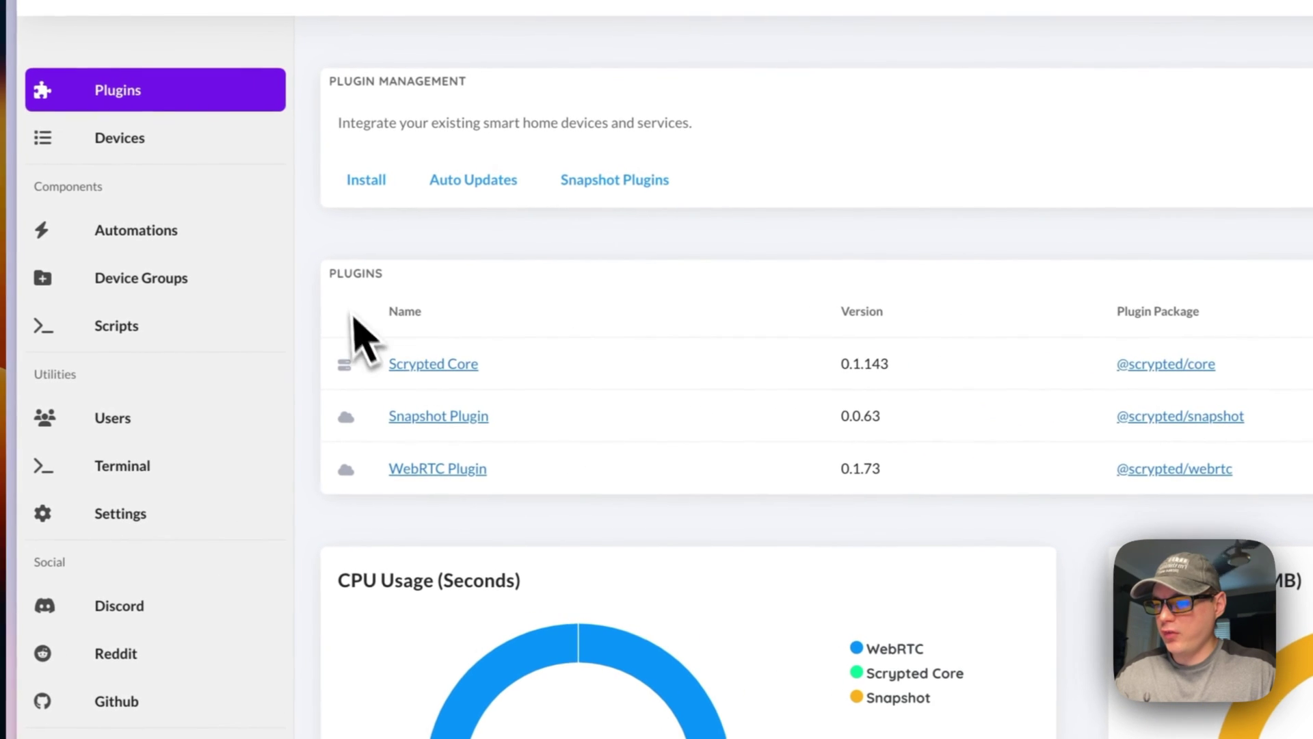
scroll(609, 495, down, 5)
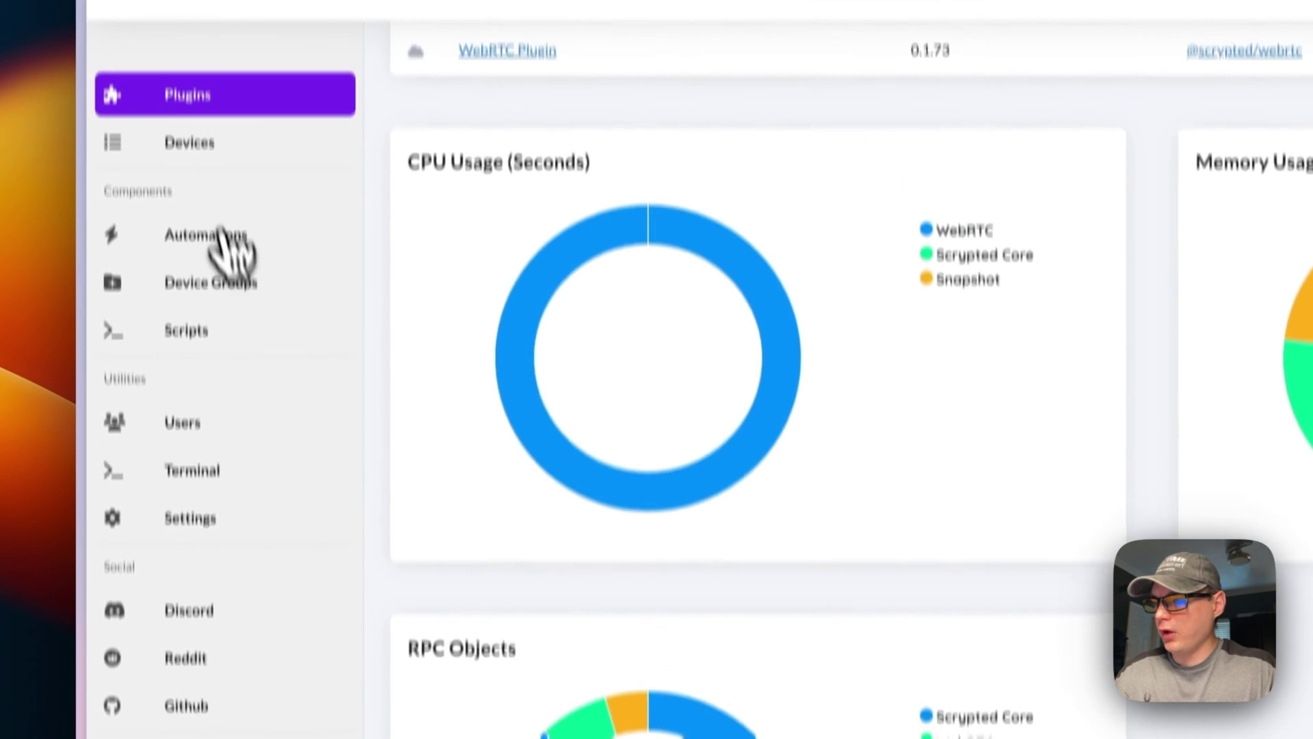
click(191, 138)
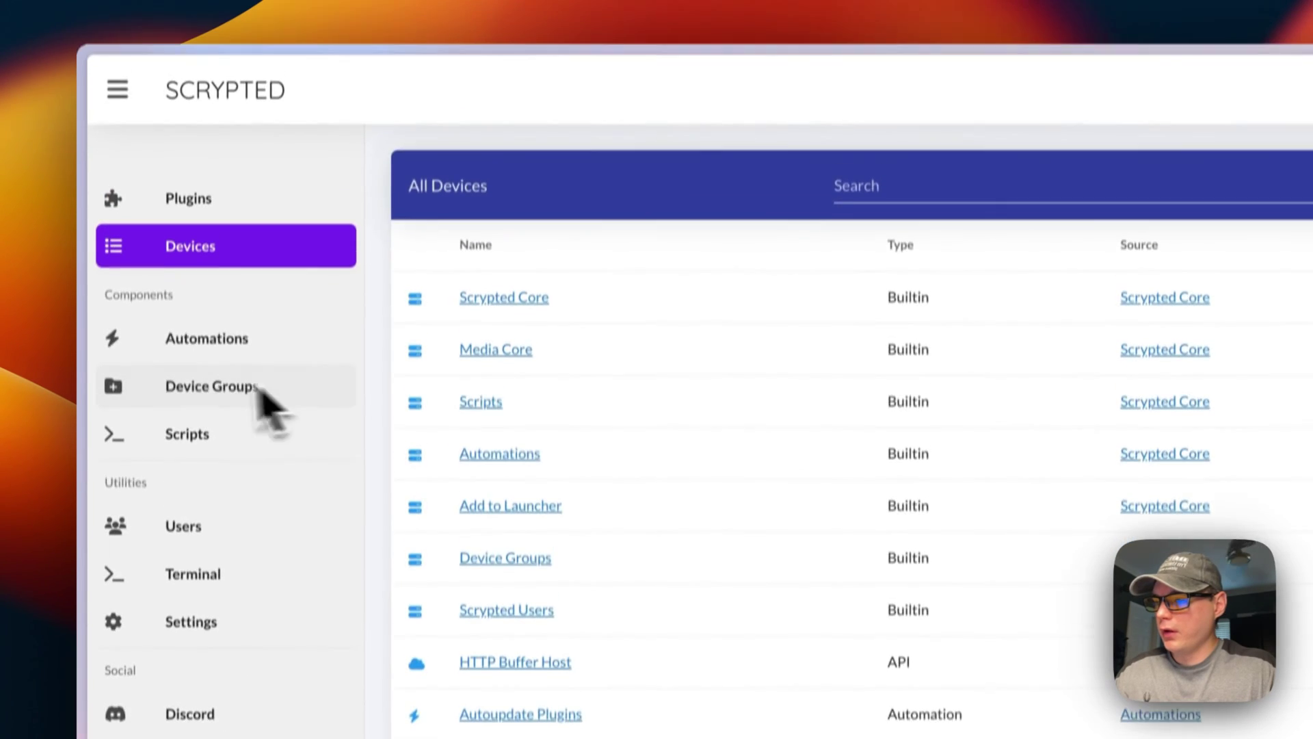
Browse Automations, Device Groups, Scripts and Users, opening and cancelling a new user form.
click(190, 315)
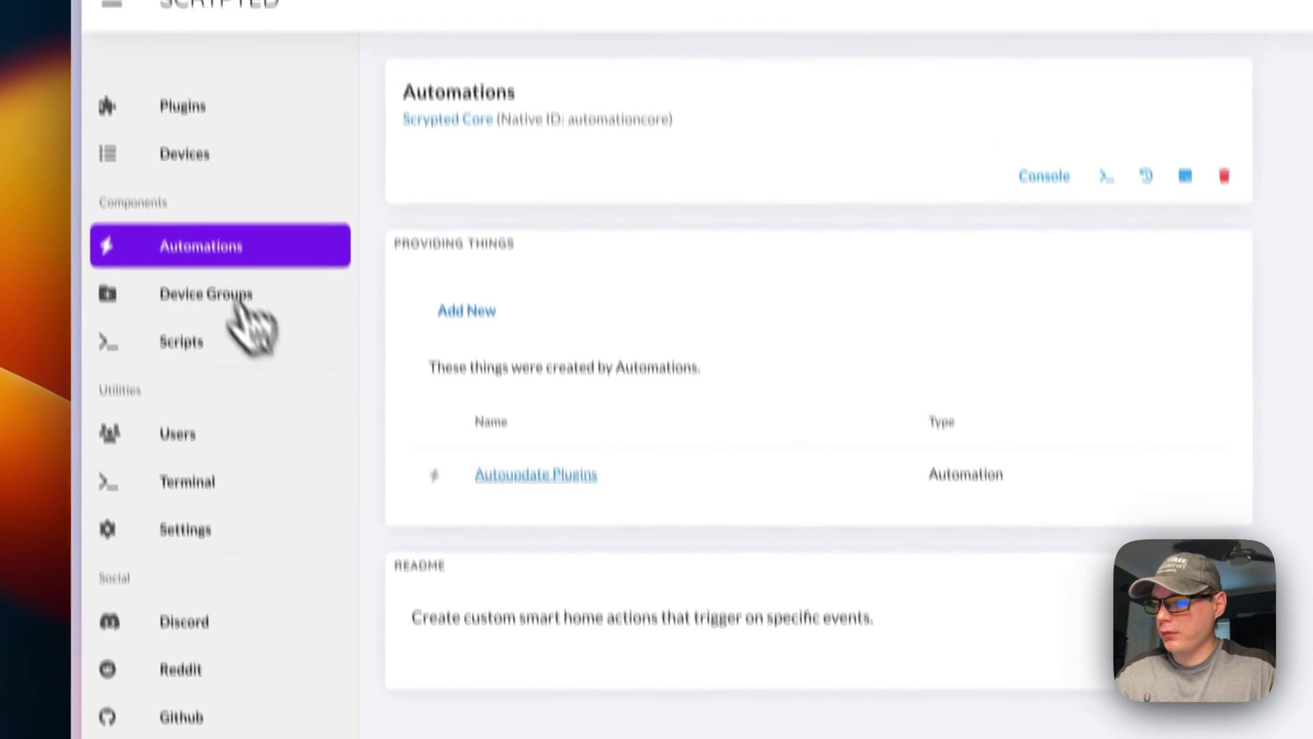
click(201, 416)
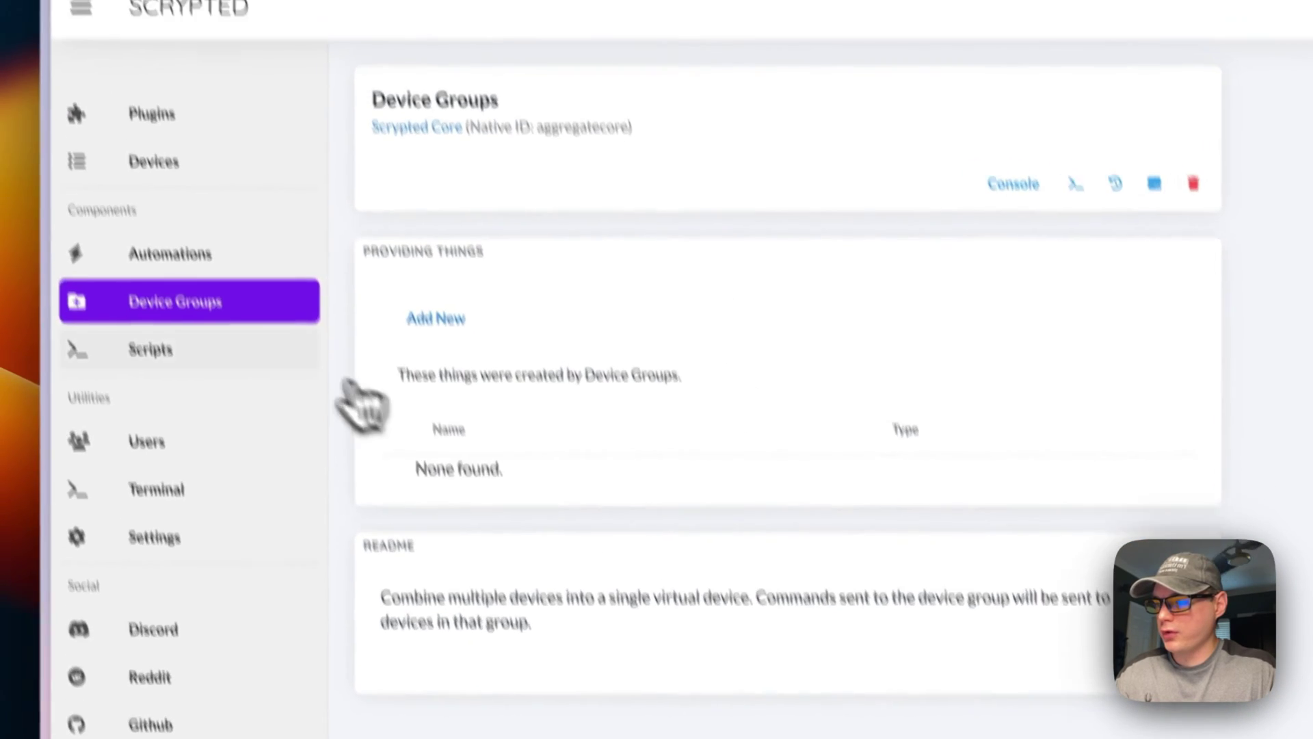
click(205, 426)
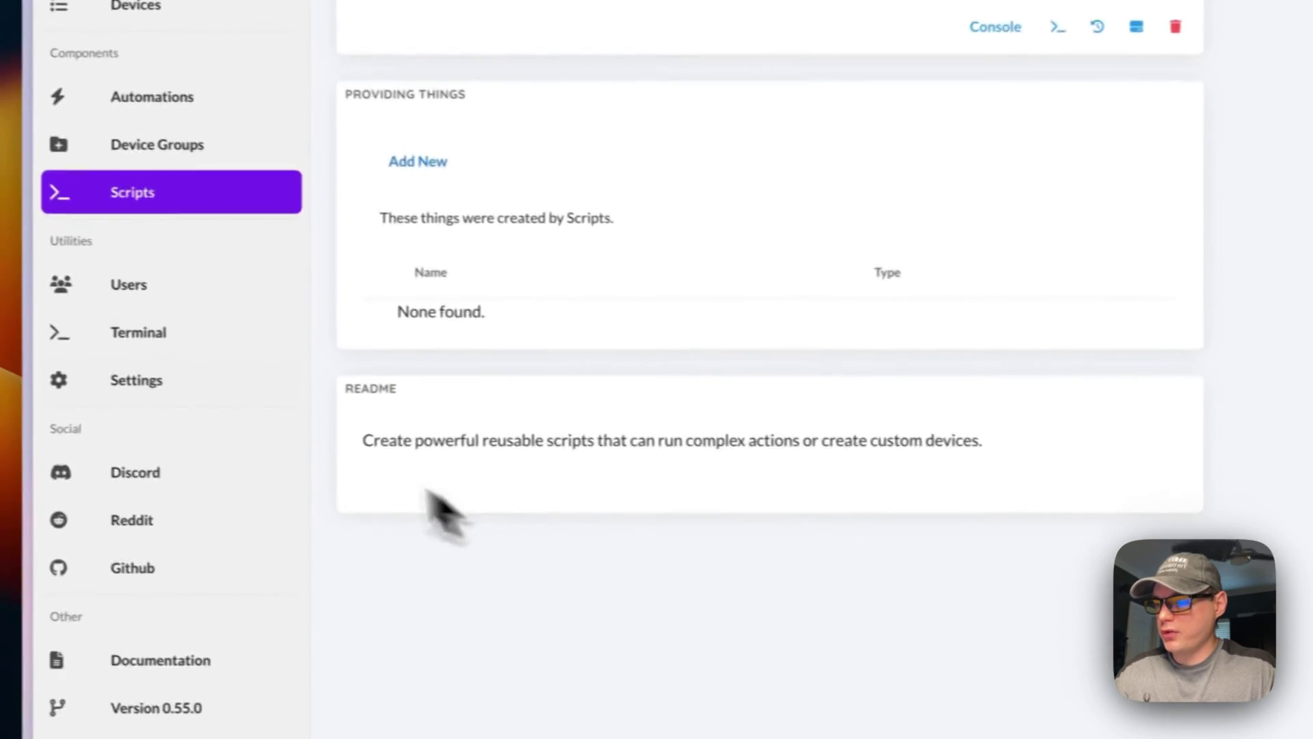
click(154, 530)
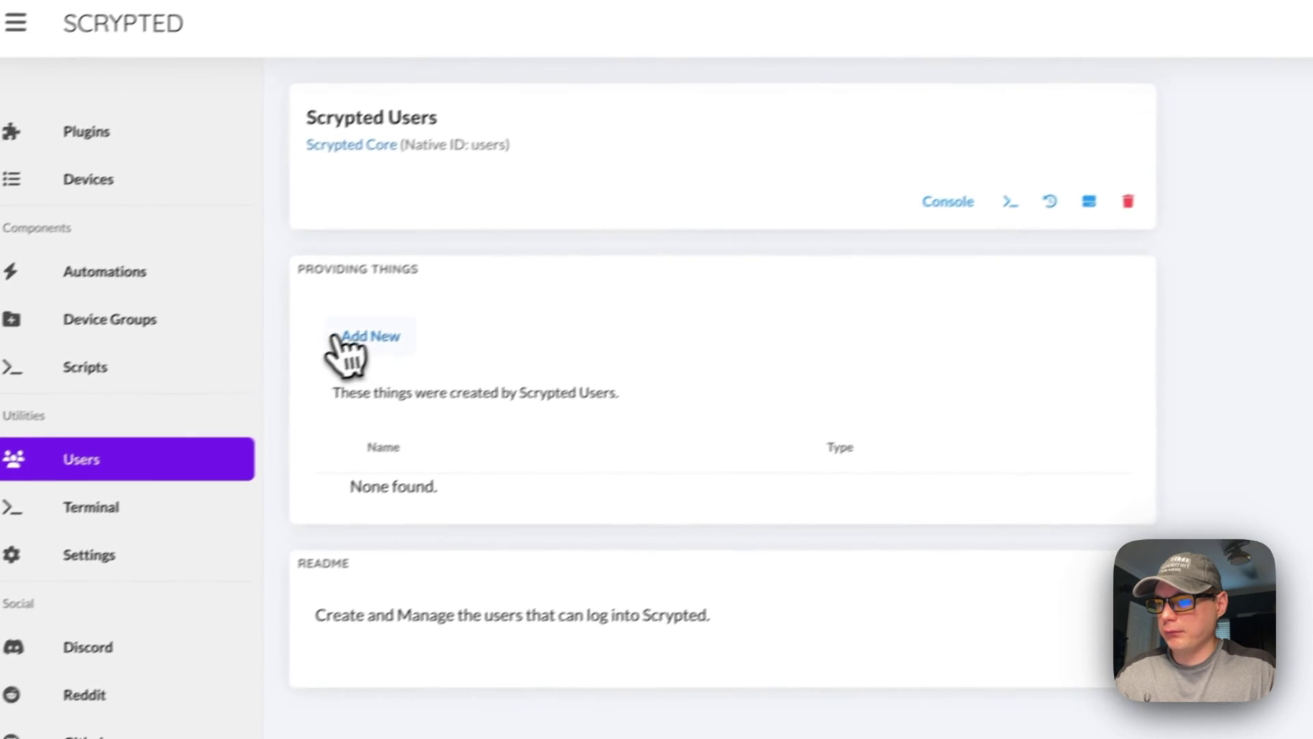
click(339, 340)
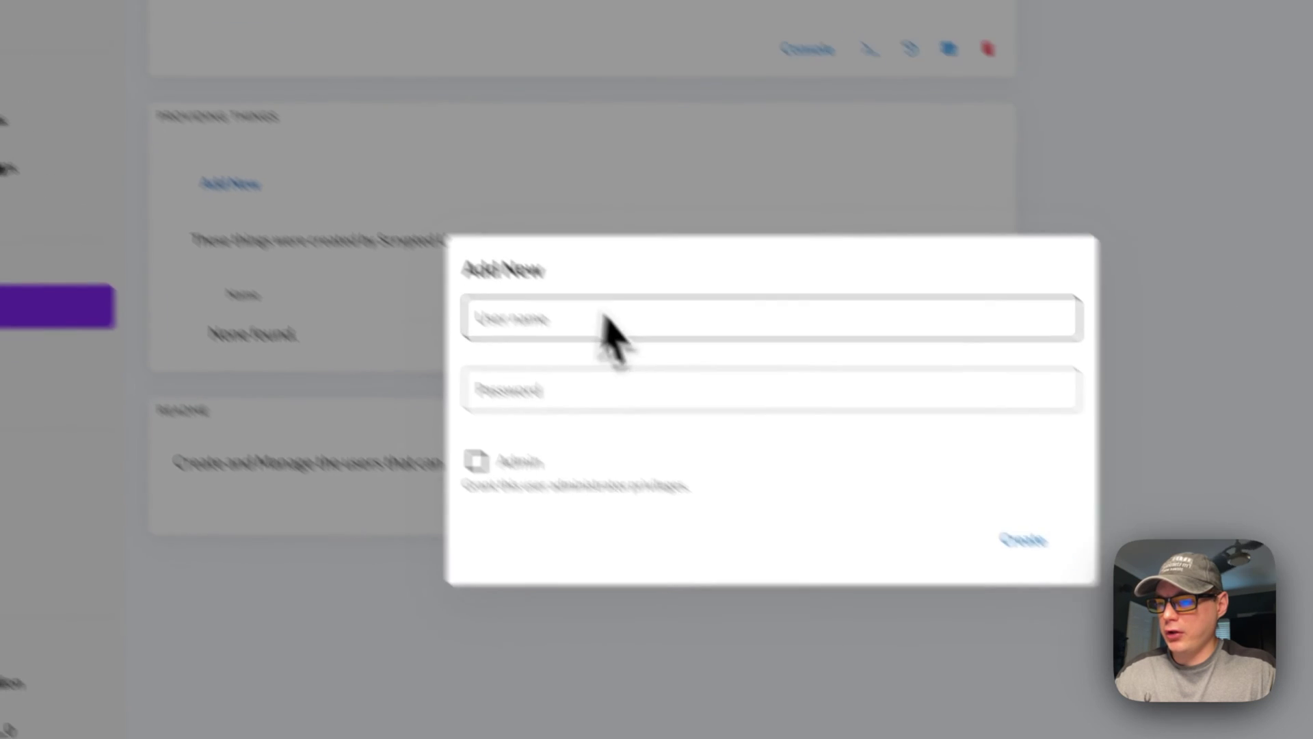
click(578, 561)
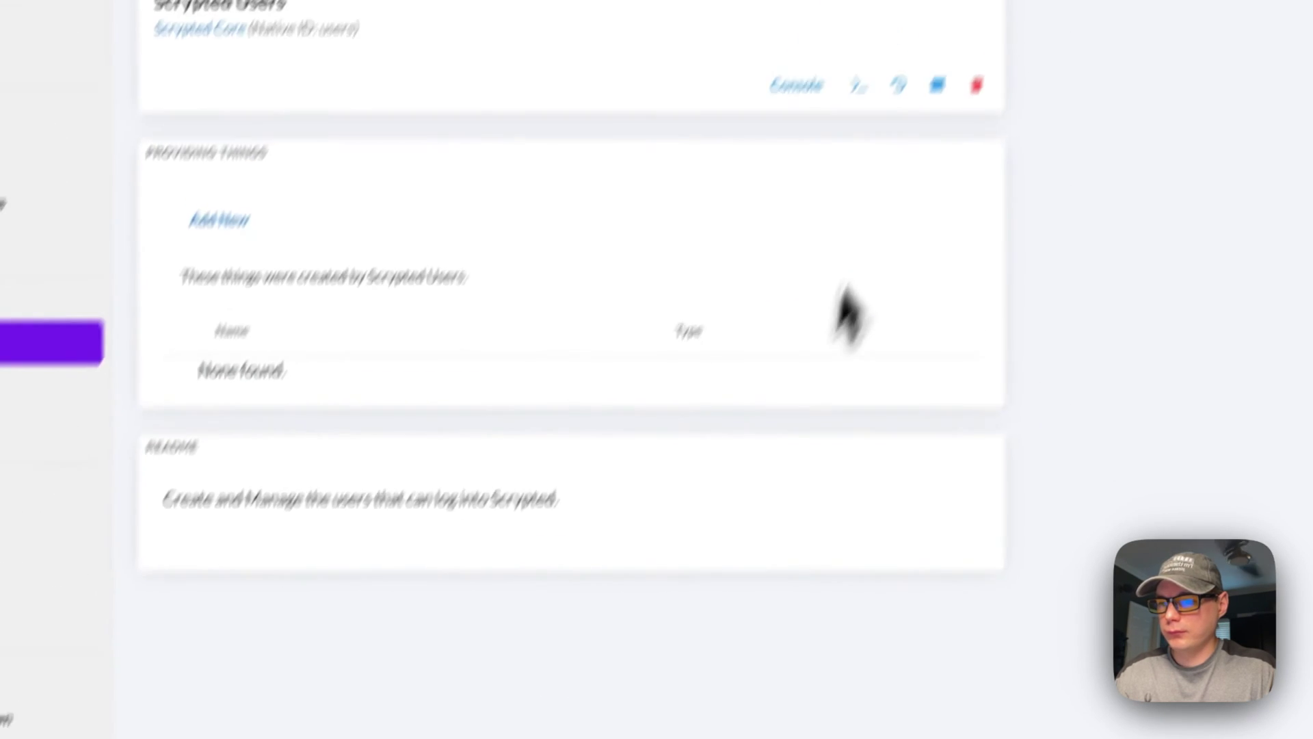
View the Scrypted Users console output, then go to the server Terminal.
click(756, 214)
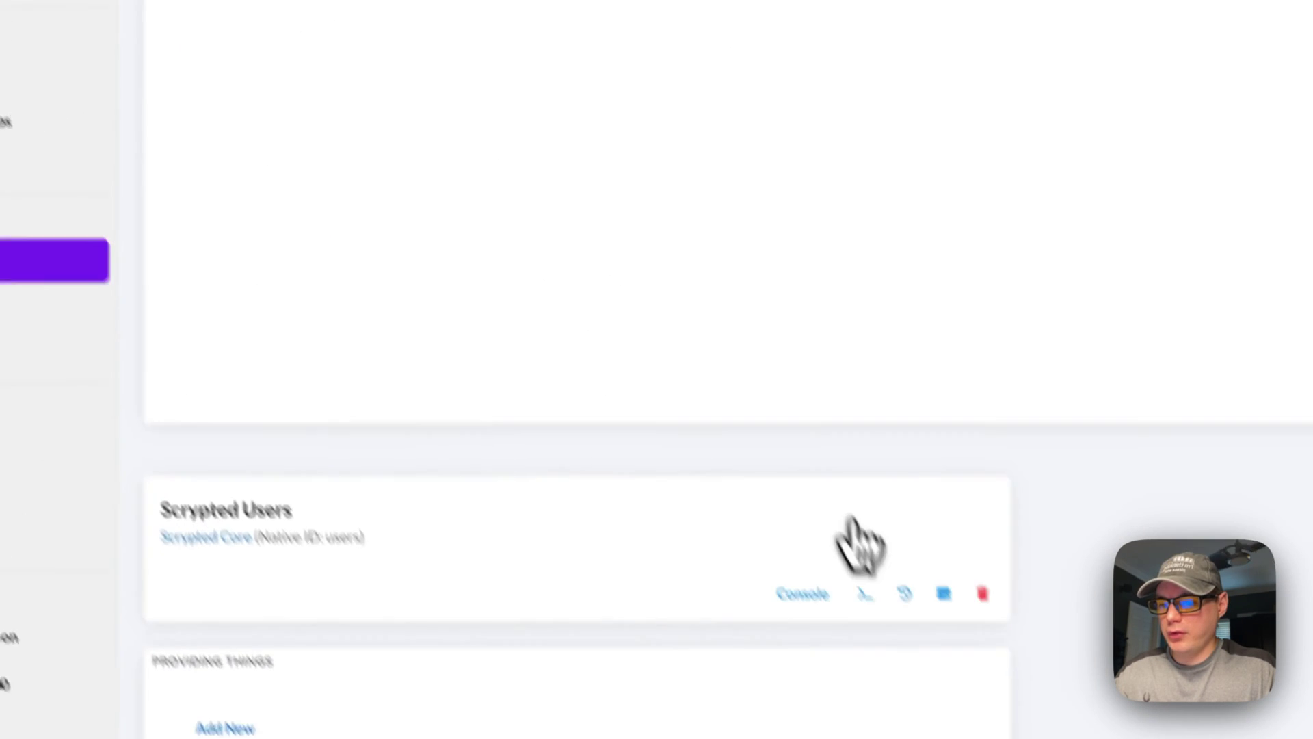
scroll(855, 541, down, 5)
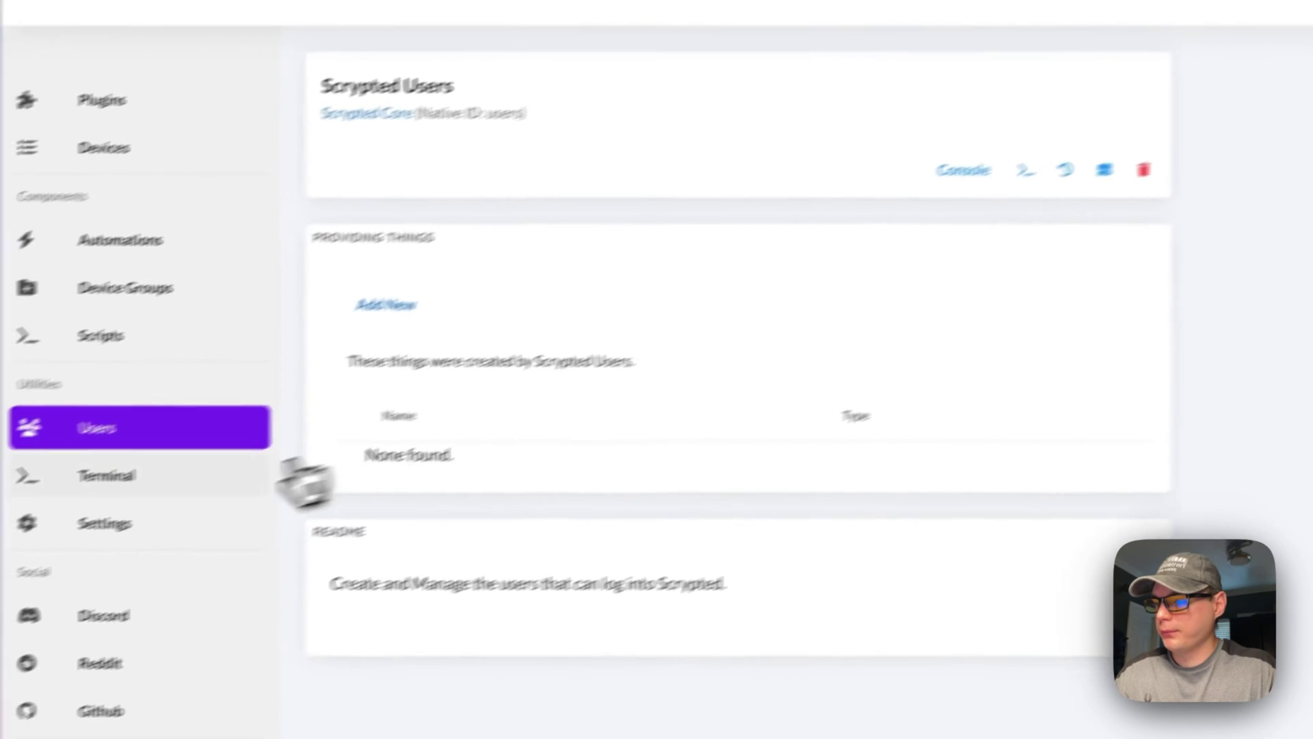
click(267, 476)
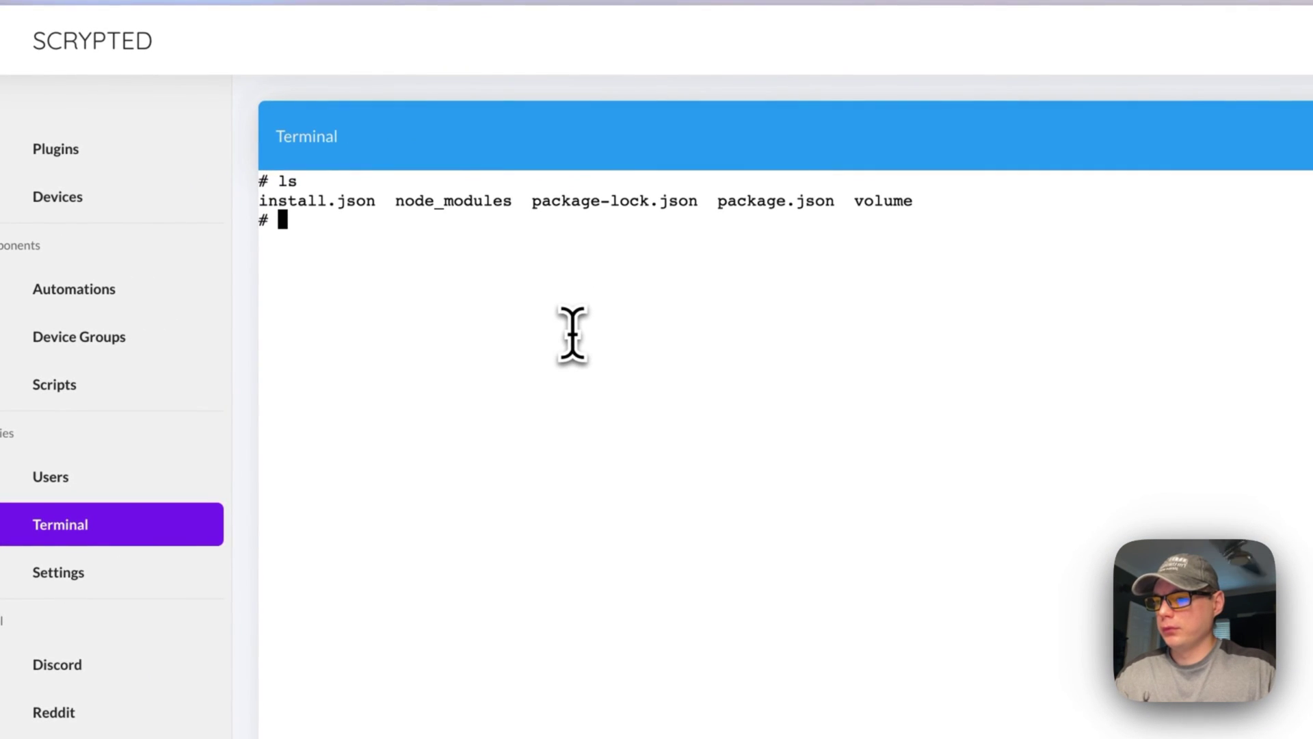
Save 192.168.1.113 as the Scrypted server address, check version 0.55.0, and return to Plugins.
click(102, 575)
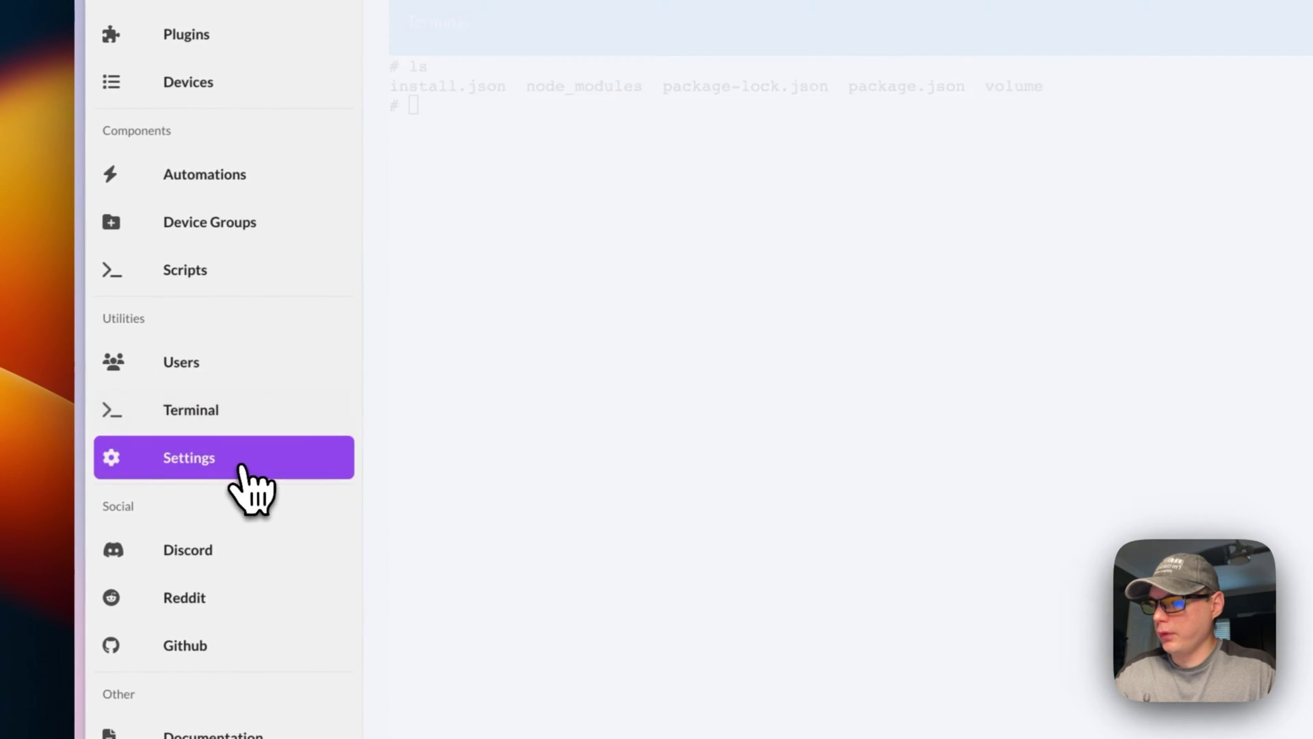
click(541, 80)
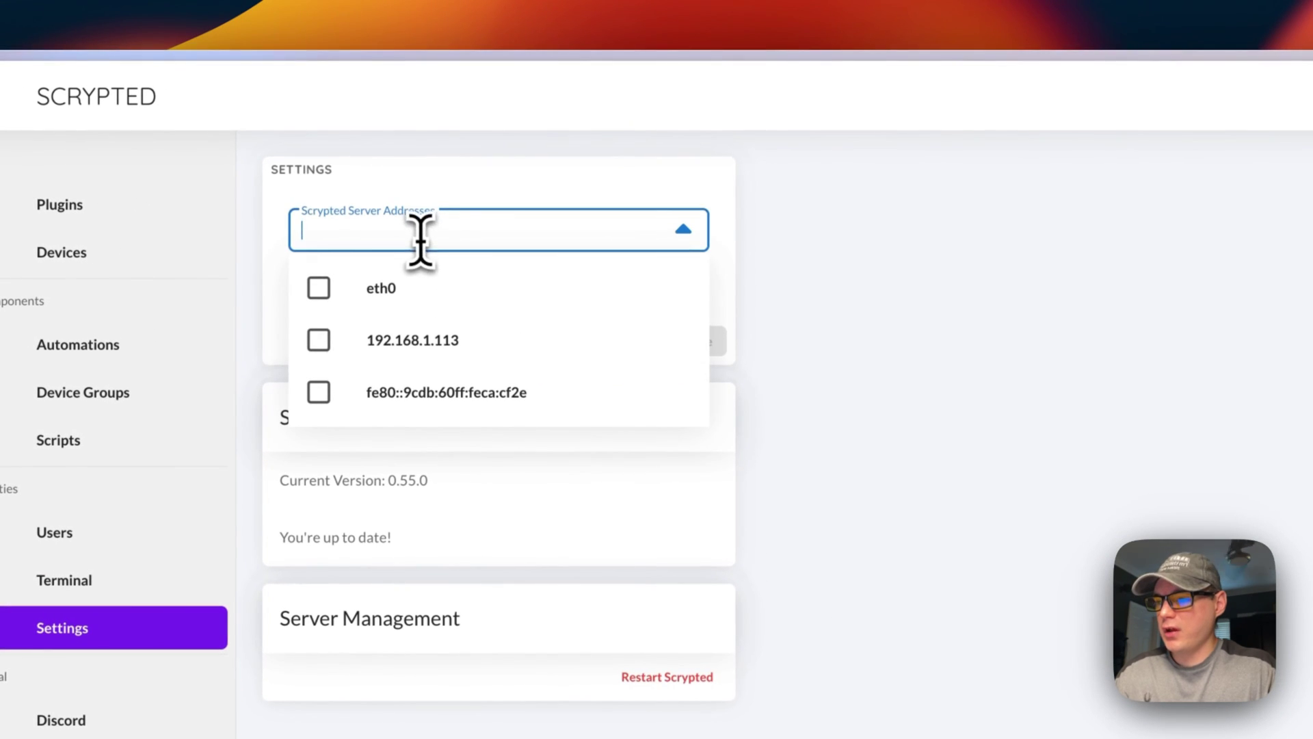
click(403, 342)
click(889, 507)
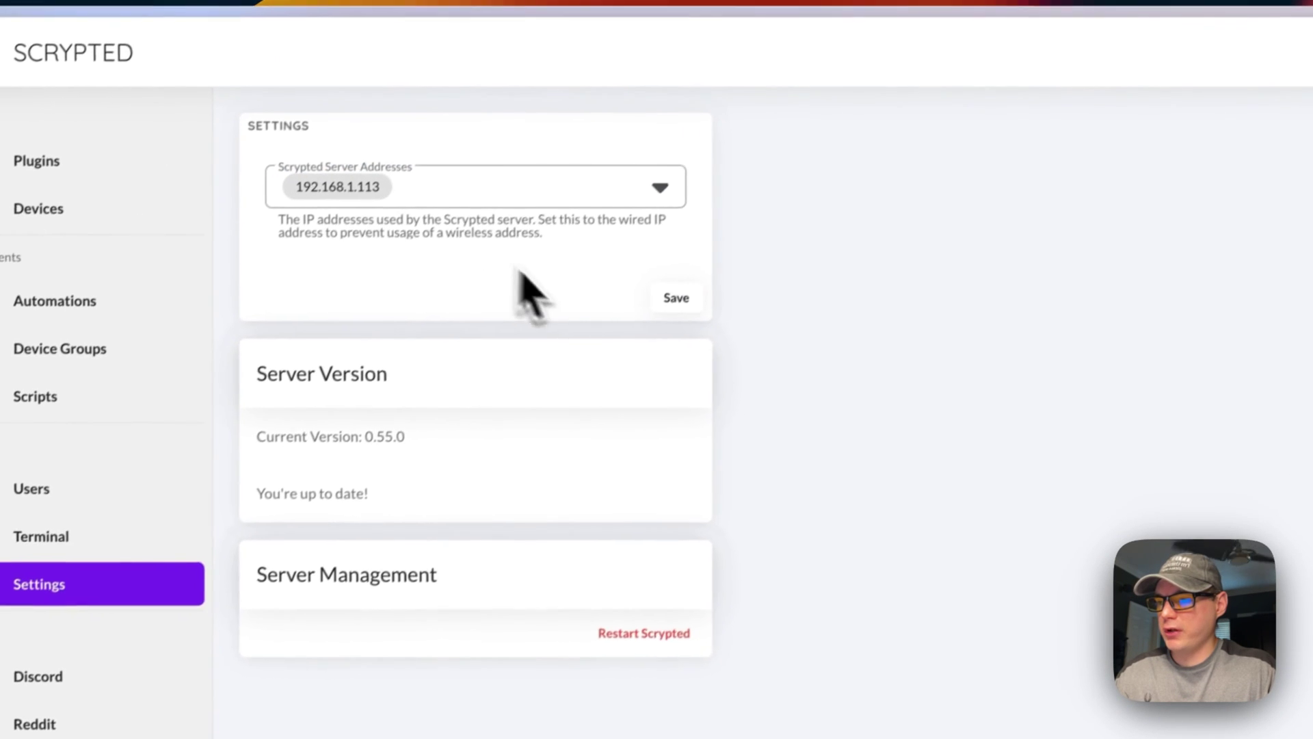
click(676, 298)
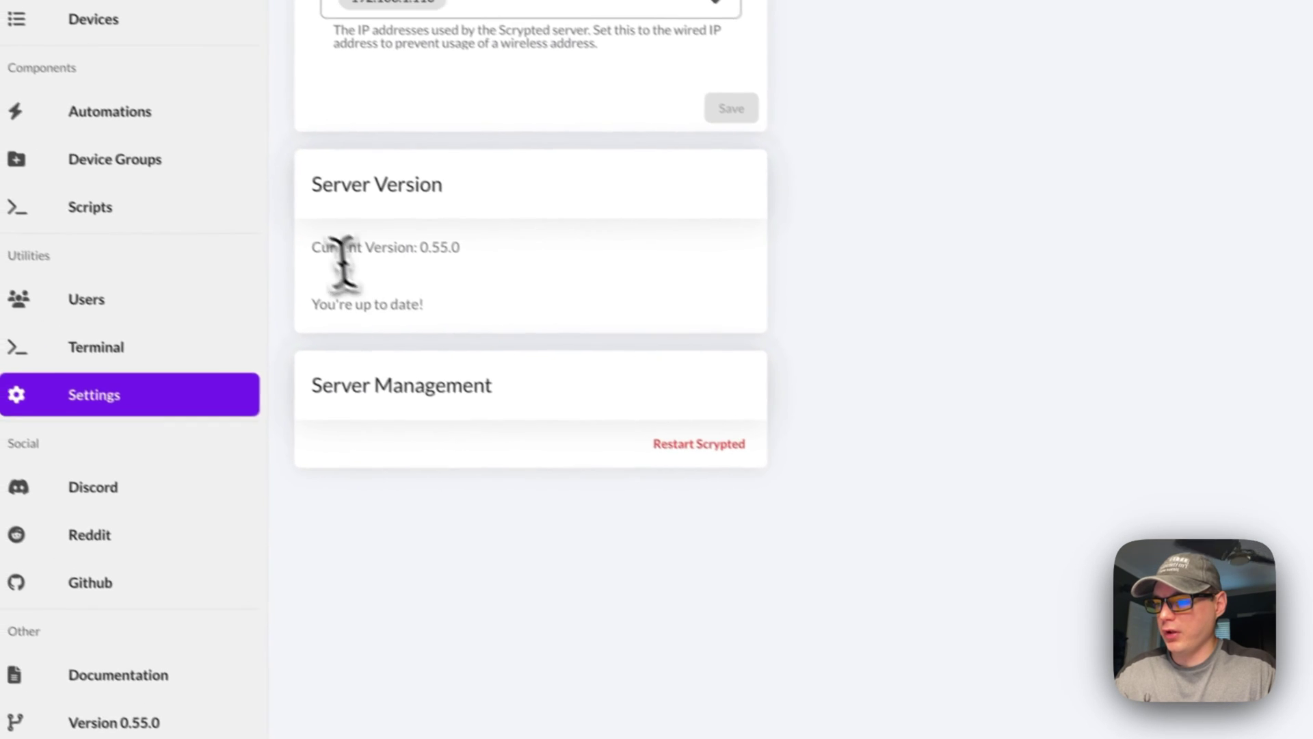
triple_click(344, 254)
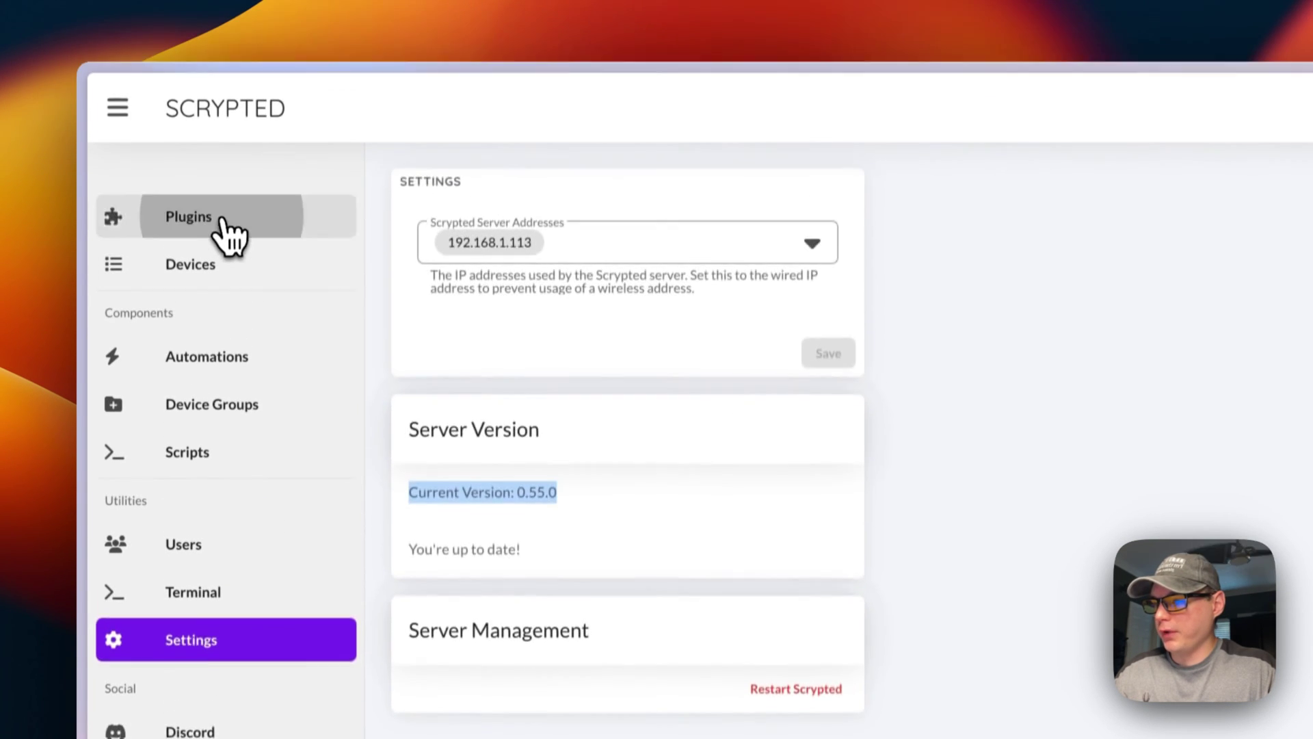
click(225, 231)
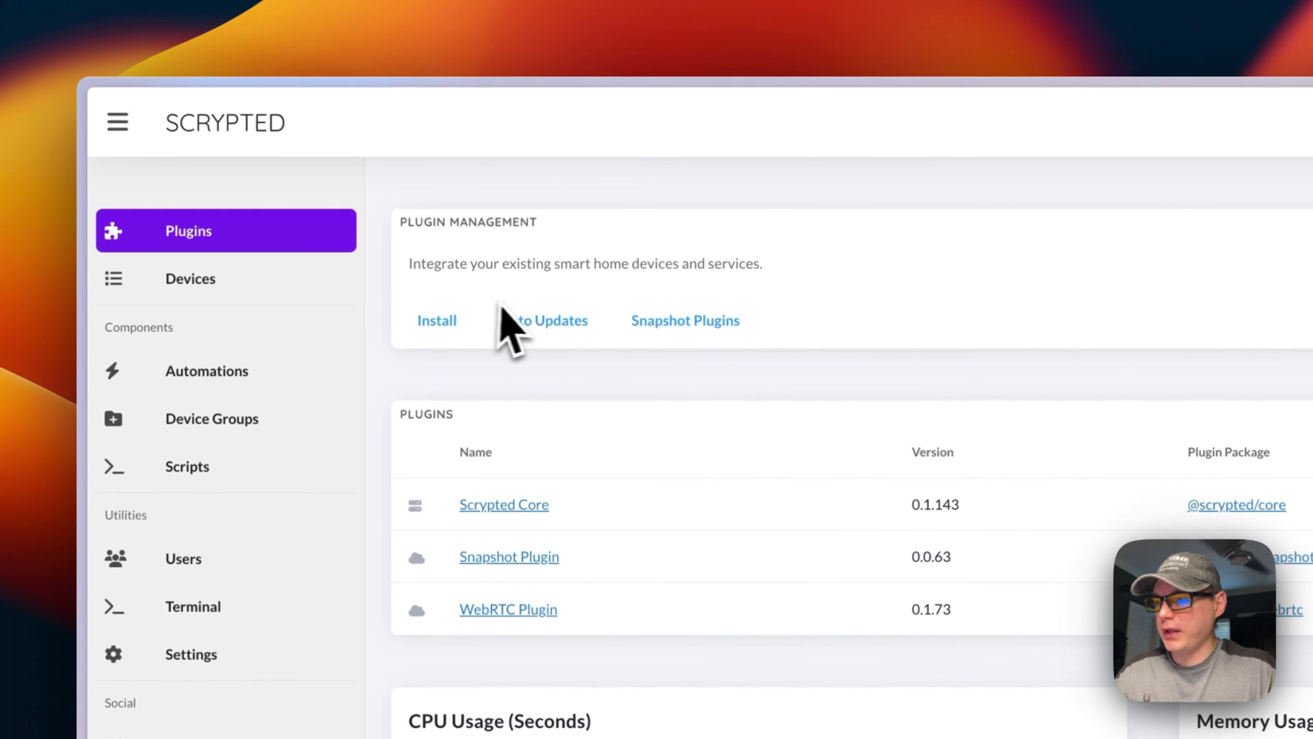
Search the installable plugin catalogue for 'ring' to install the Ring plugin.
click(444, 322)
click(509, 347)
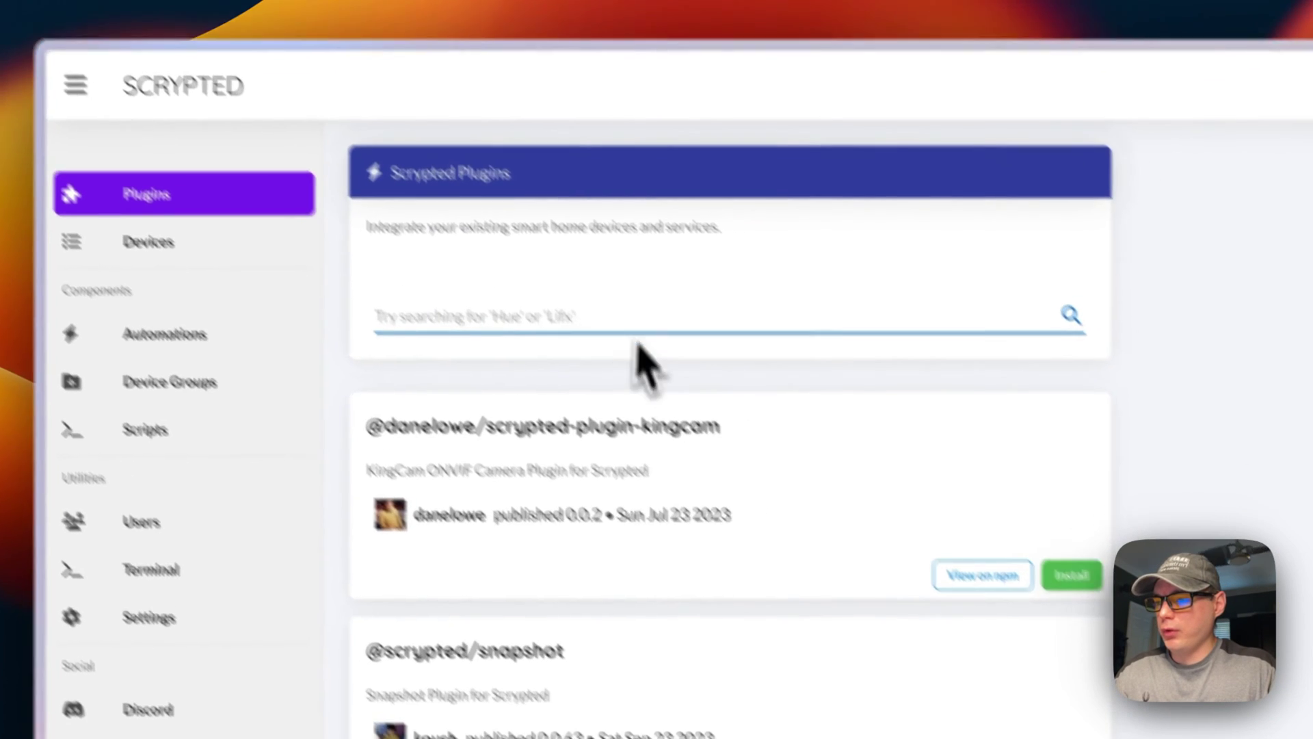
text(ring)
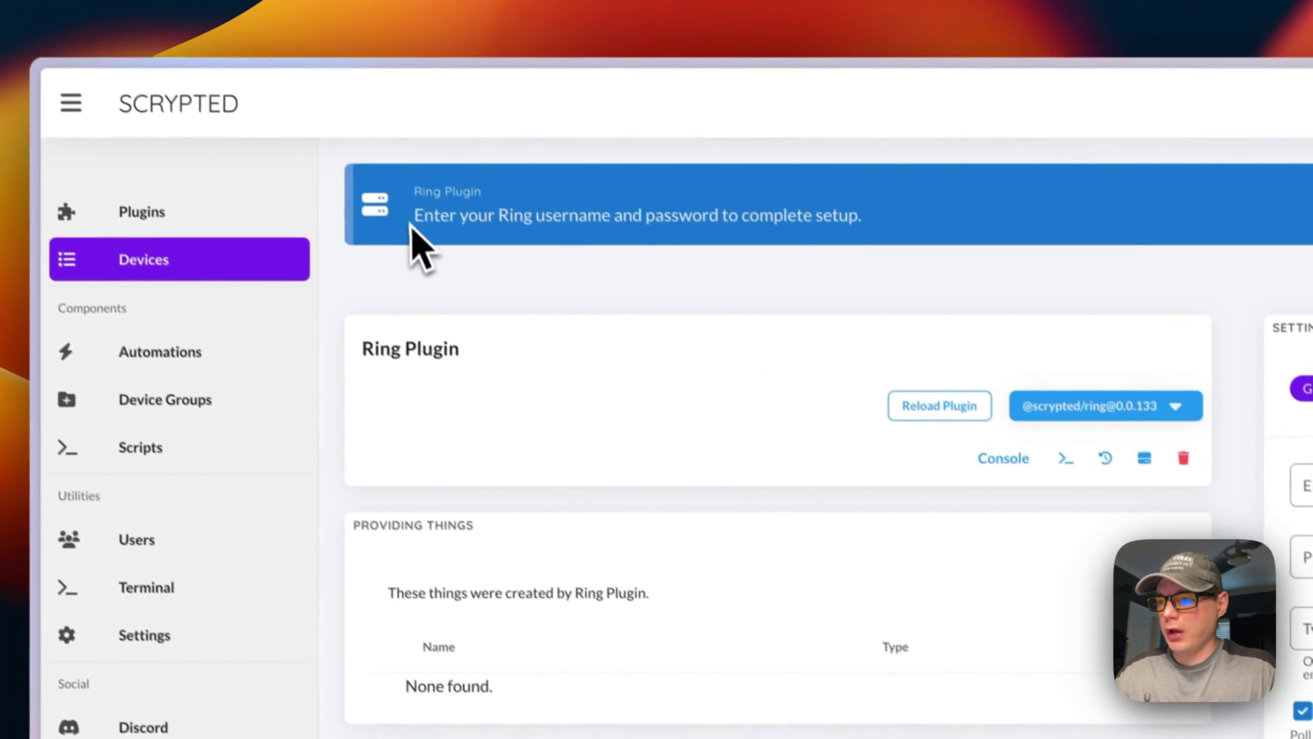
Review the Ring plugin's email, password and two-factor code fields, then return to the plugin list.
triple_click(161, 37)
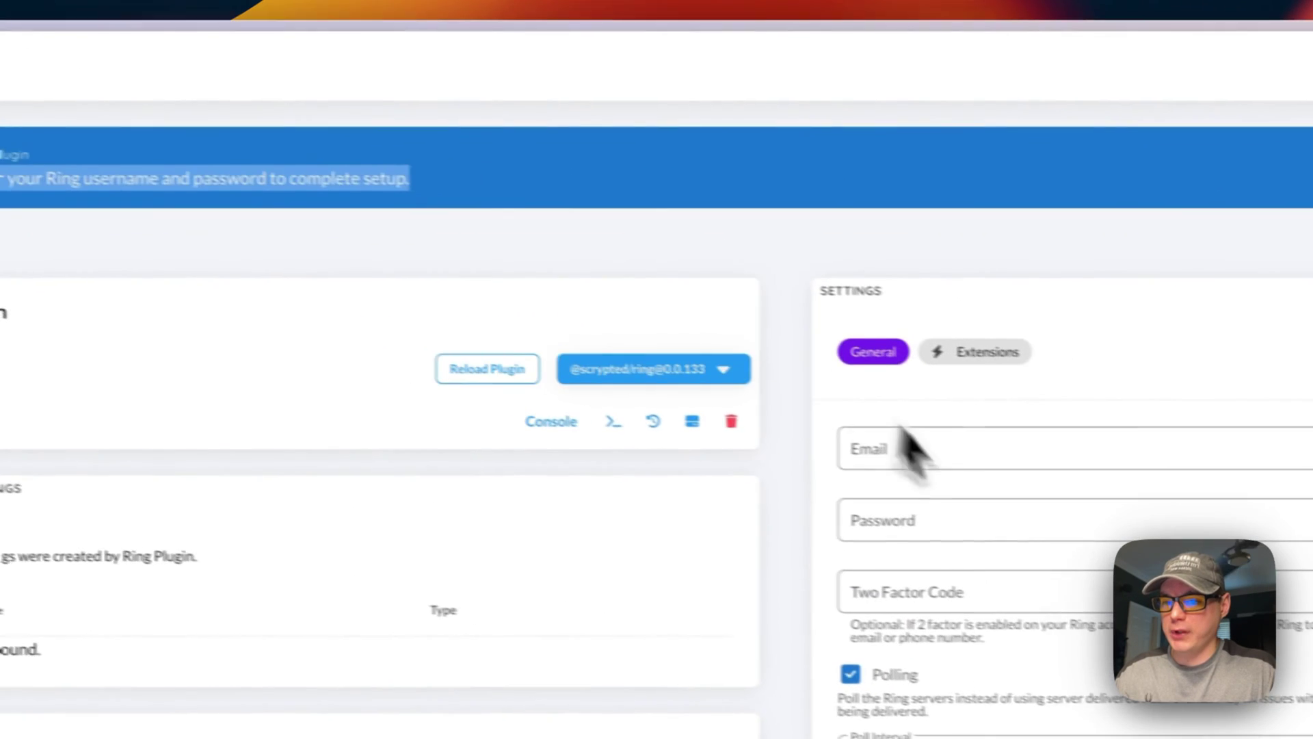
click(917, 448)
click(931, 520)
click(934, 592)
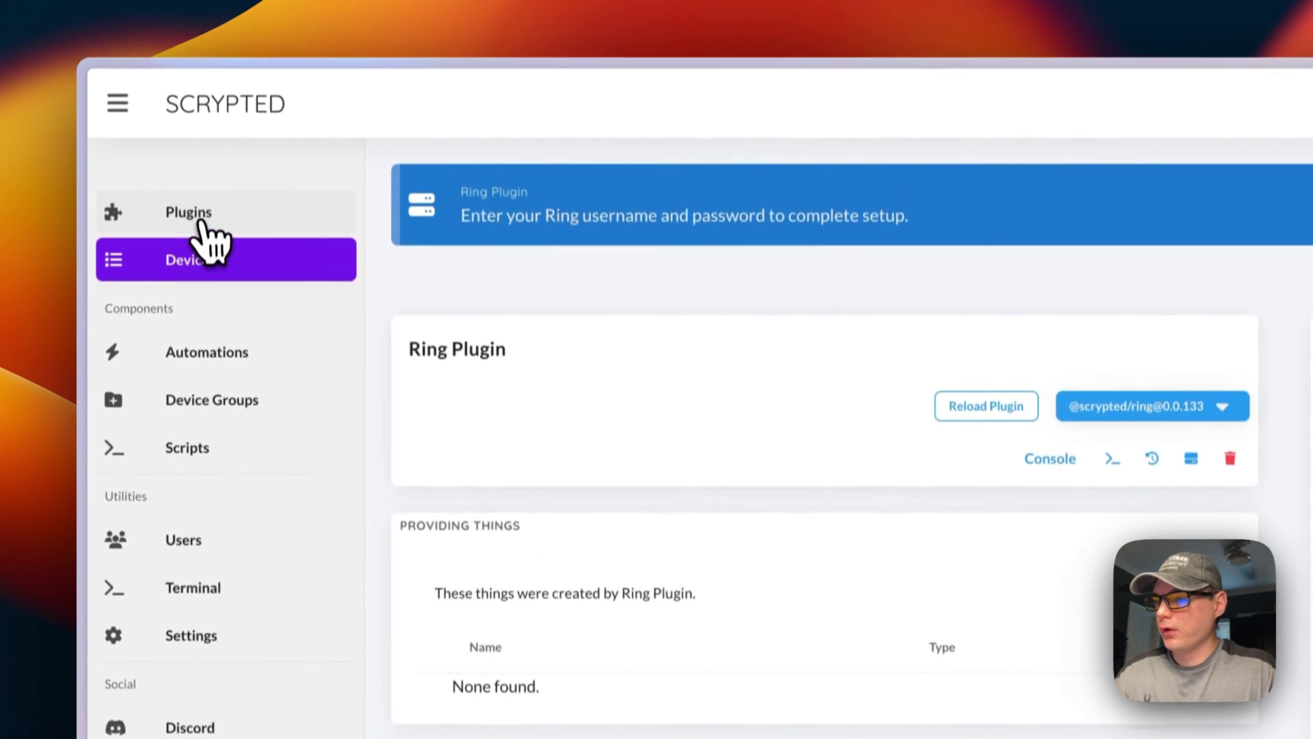
click(199, 23)
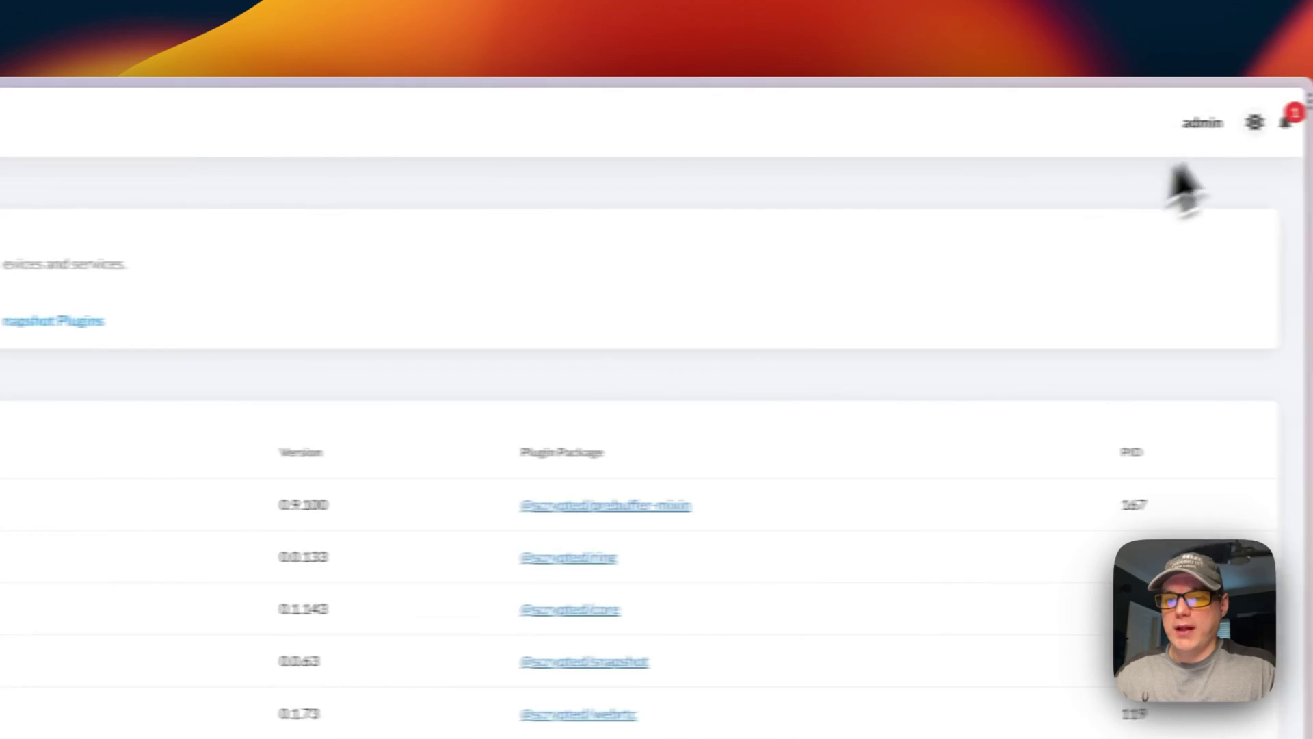